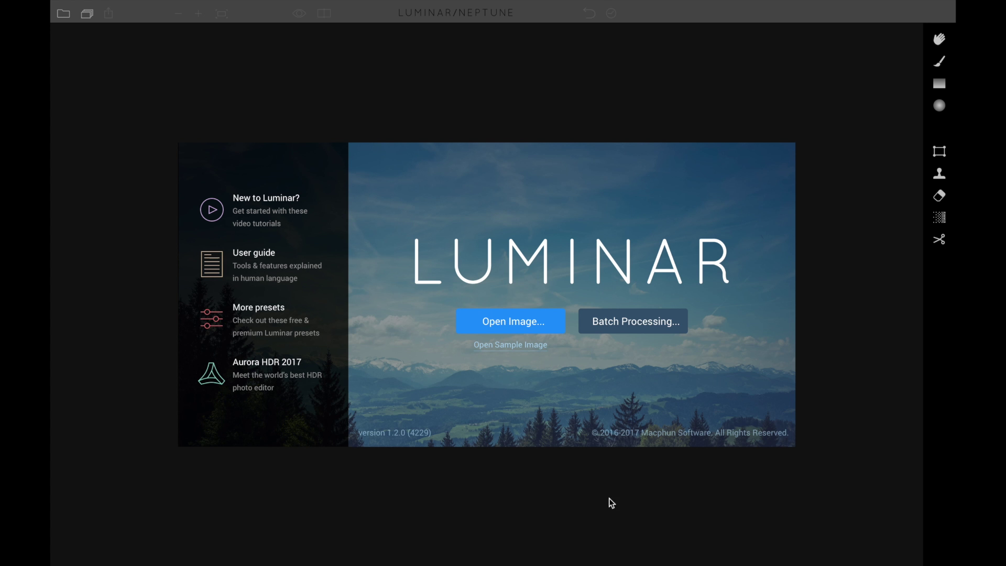
# Step: Switch to ON1 Photo RAW 2017 to view its version information, and return to Luminar
pyautogui.moveTo(647, 564)
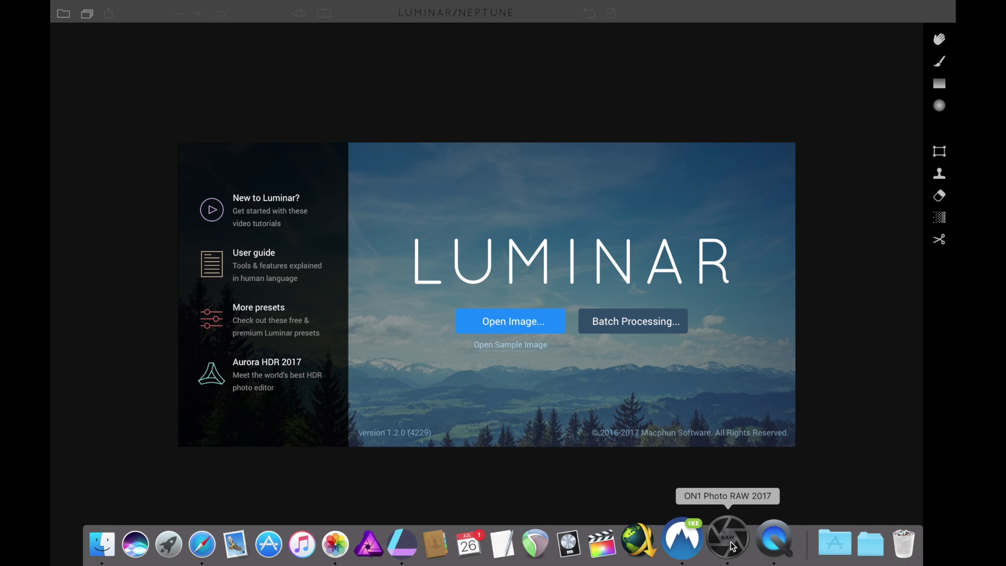
pyautogui.click(719, 527)
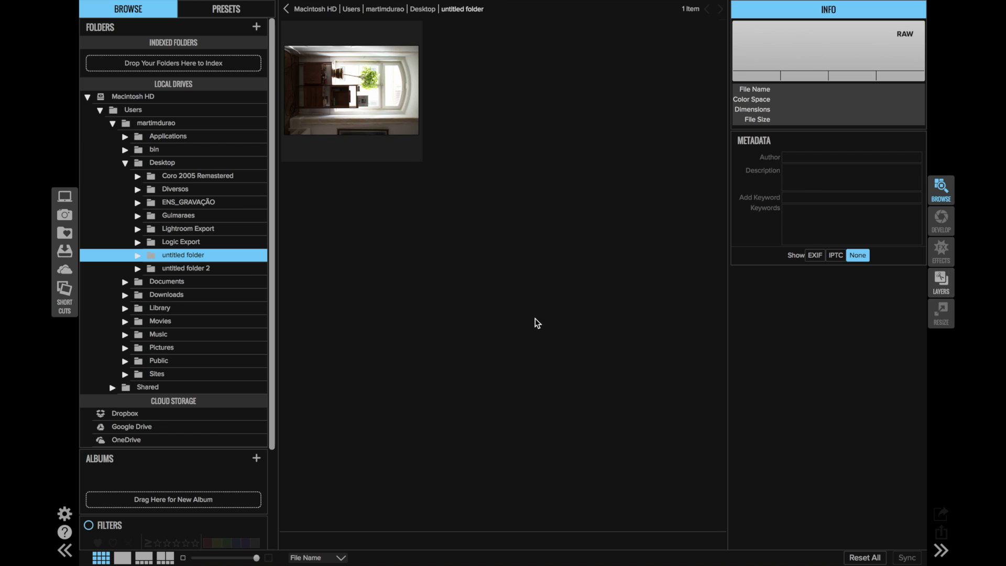
pyautogui.moveTo(350, 3)
pyautogui.click(147, 7)
pyautogui.click(561, 139)
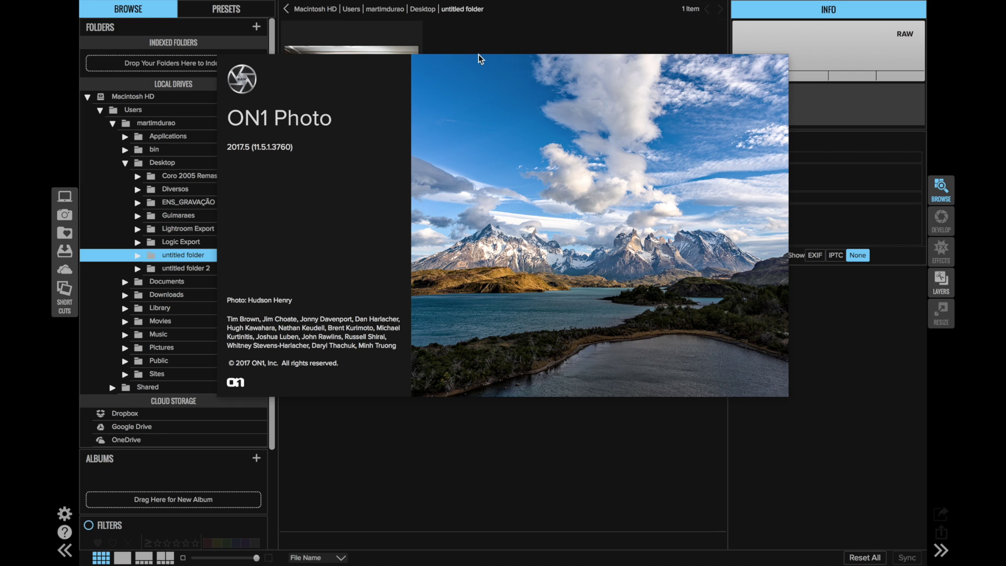
pyautogui.click(478, 190)
pyautogui.moveTo(539, 564)
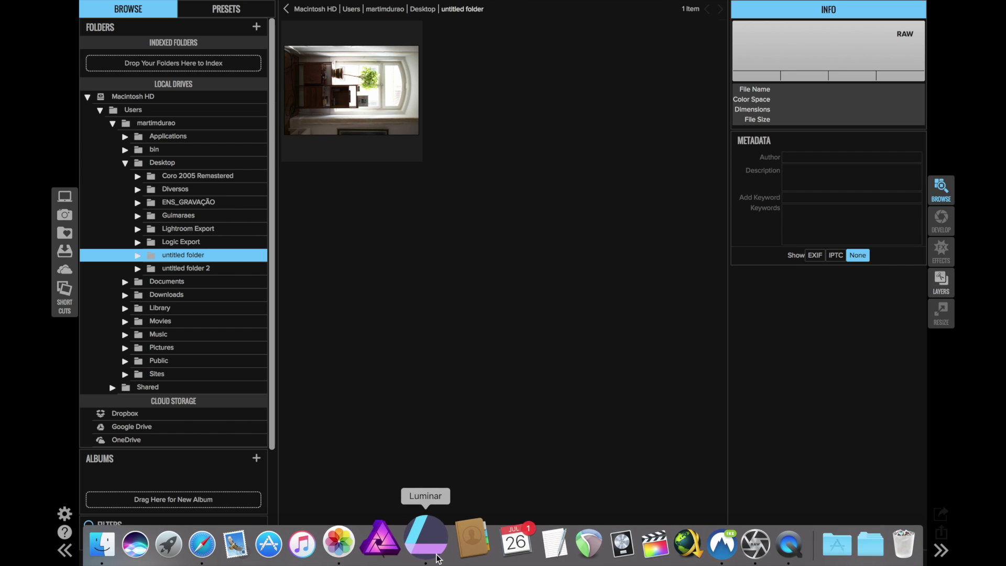
pyautogui.click(437, 556)
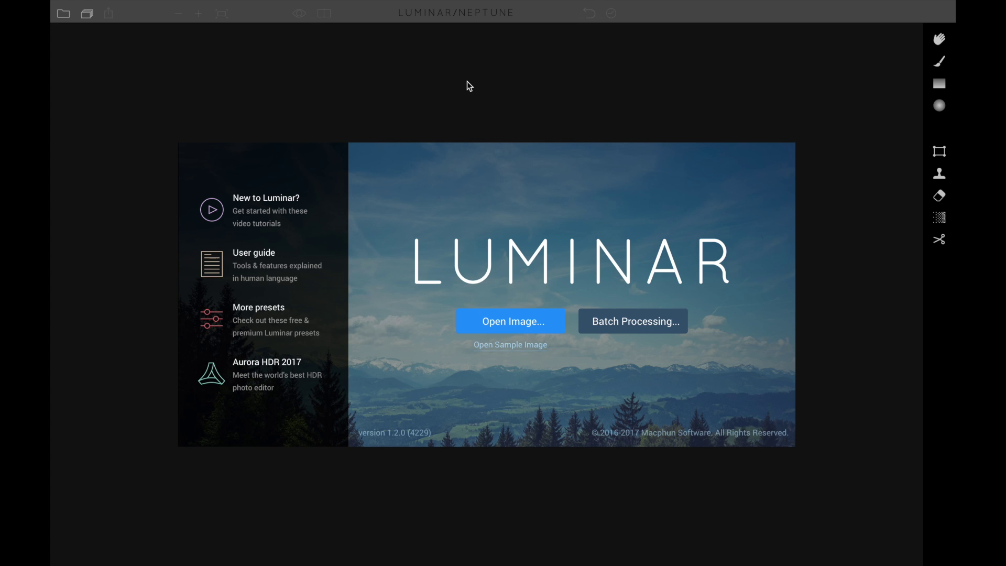
# Step: Switch to Photos and open the photo of the window and potted plant from the TEST album for editing
pyautogui.hotkey('ctrl', 'Up')
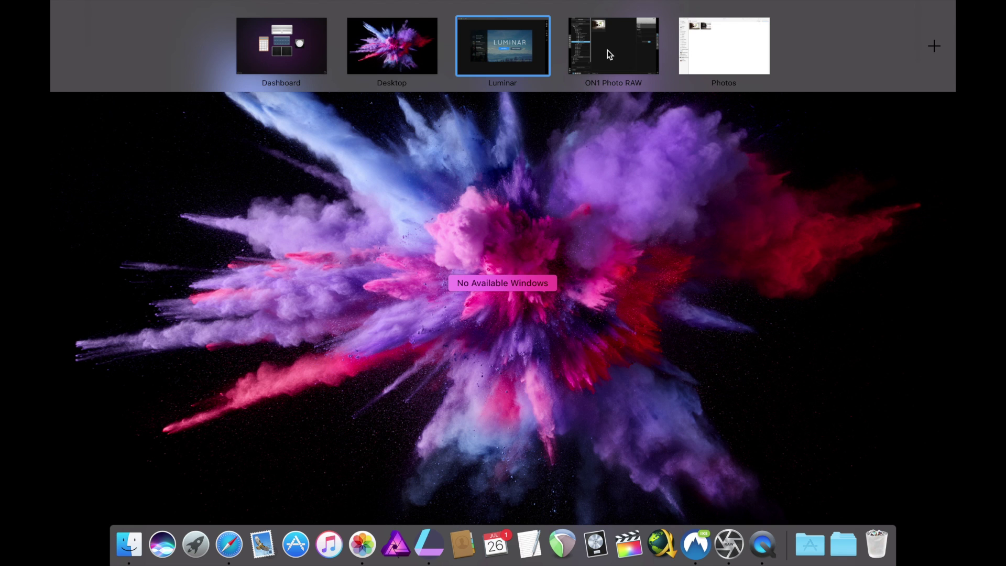
pyautogui.click(741, 42)
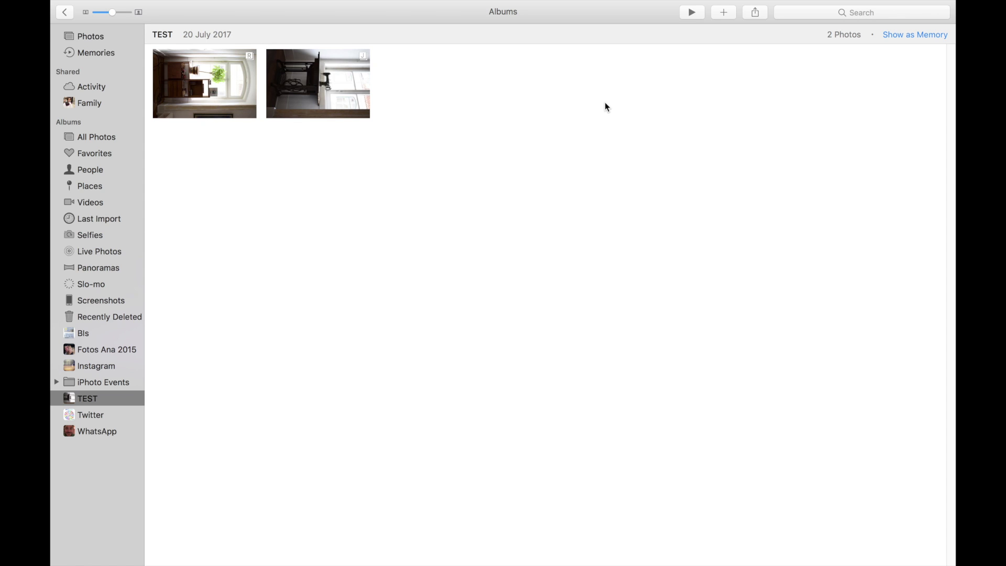
pyautogui.doubleClick(205, 88)
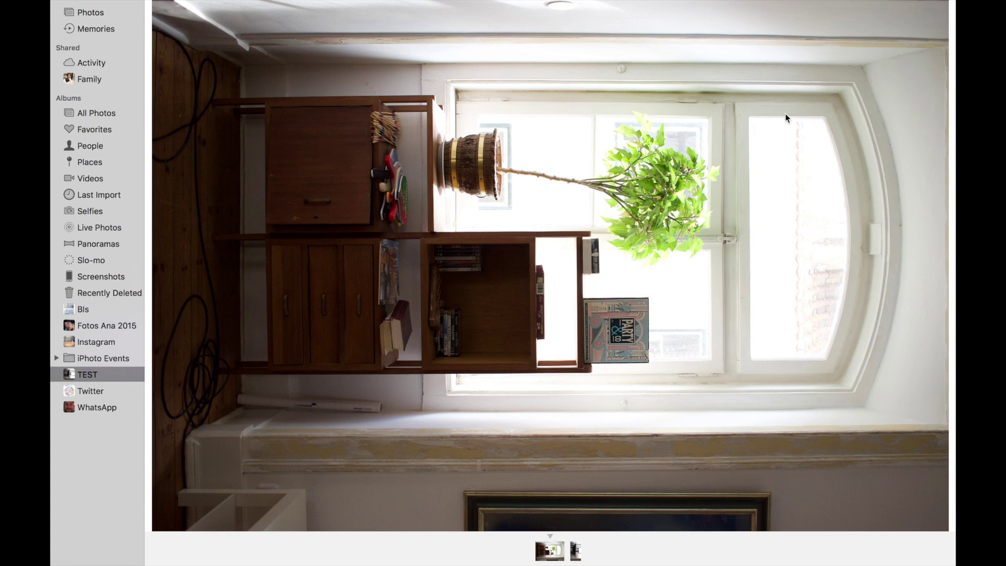
pyautogui.moveTo(812, 2)
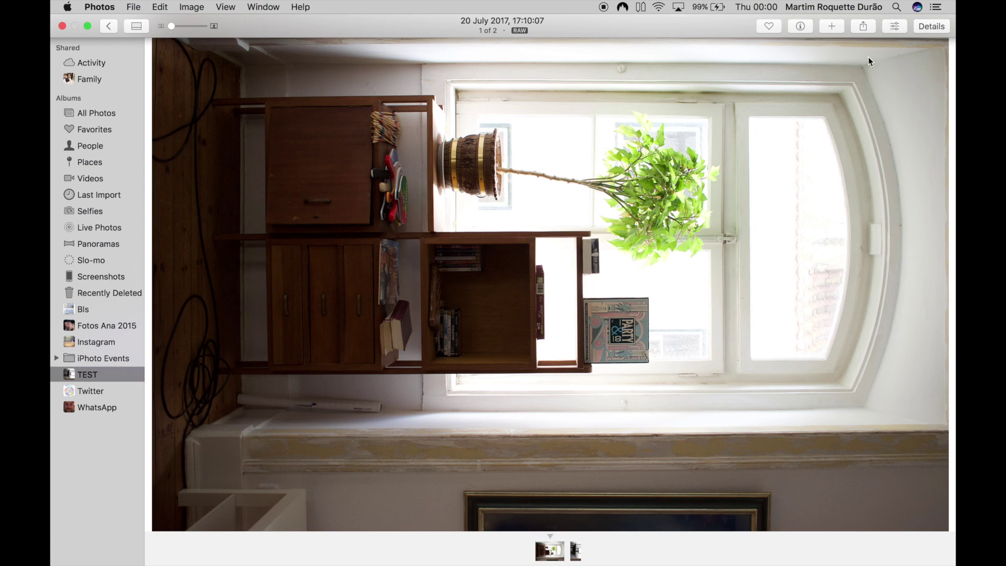
pyautogui.press('Return')
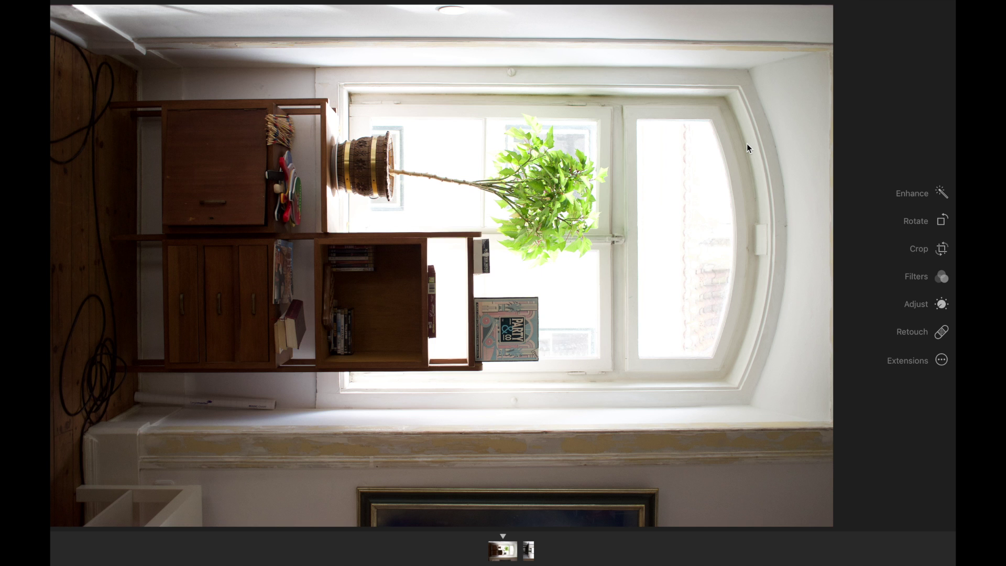
# Step: Review the image commands available for the RAW photo, including the option to use the JPEG as original
pyautogui.moveTo(335, 1)
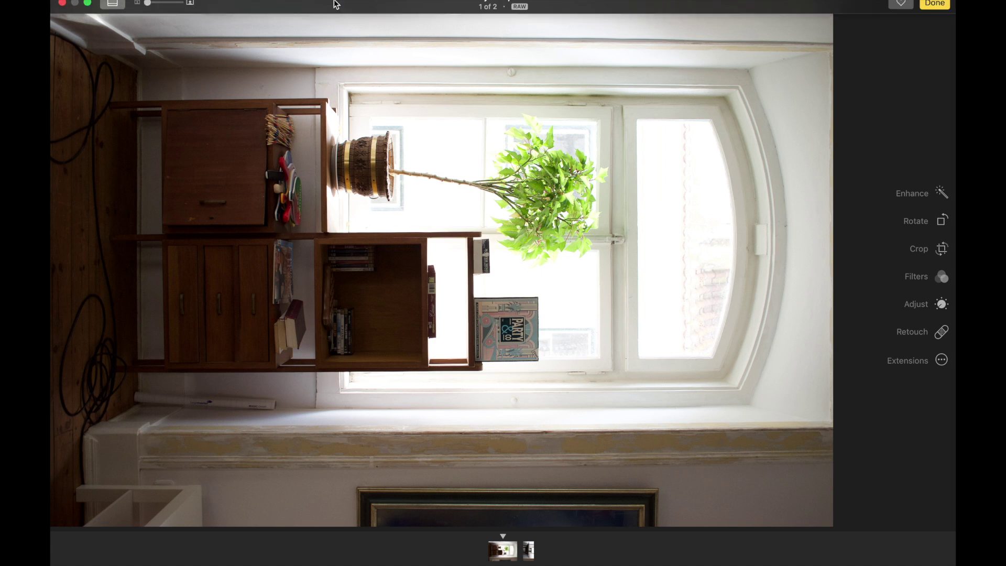
pyautogui.click(220, 7)
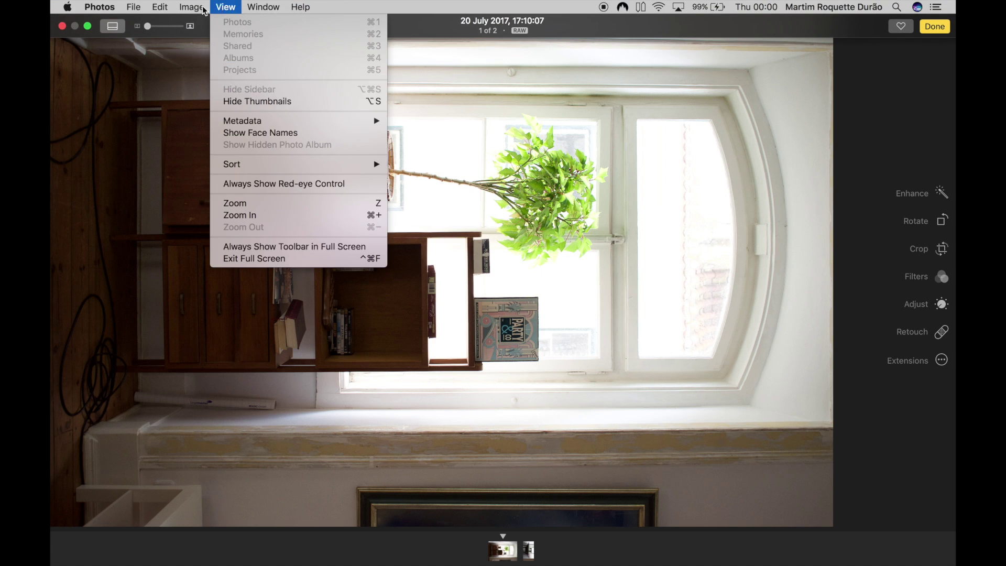
pyautogui.moveTo(191, 7)
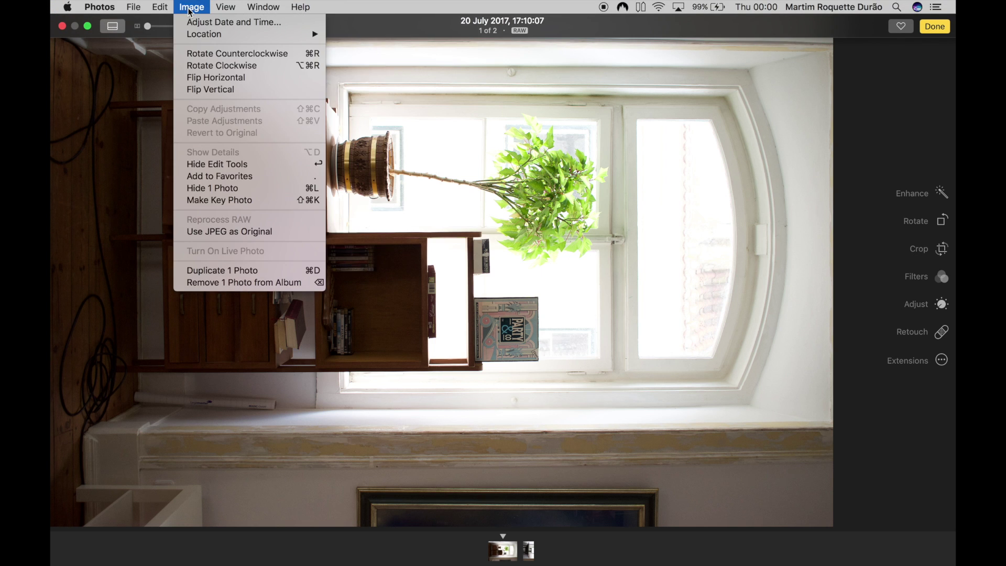
pyautogui.click(238, 231)
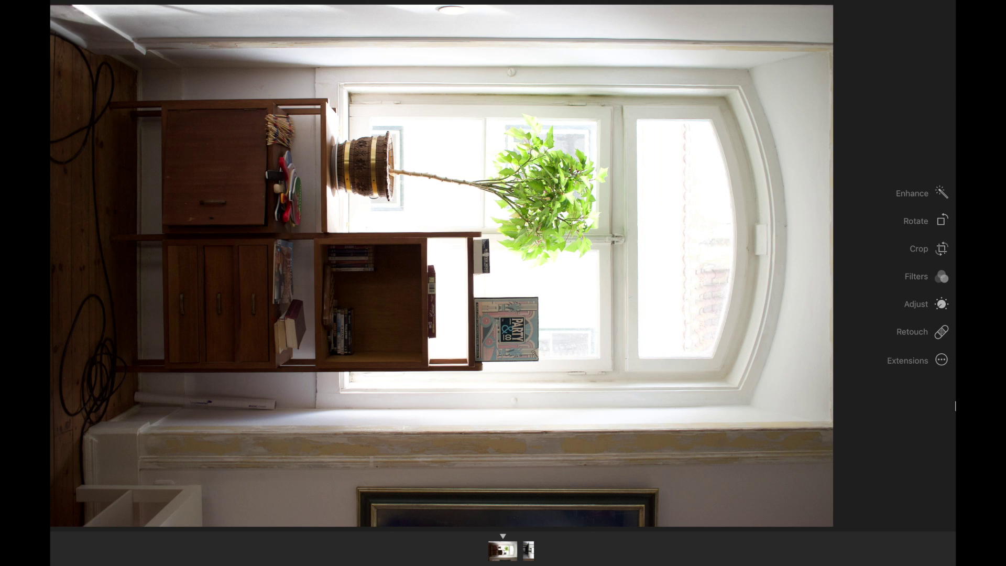
pyautogui.click(942, 360)
pyautogui.click(915, 472)
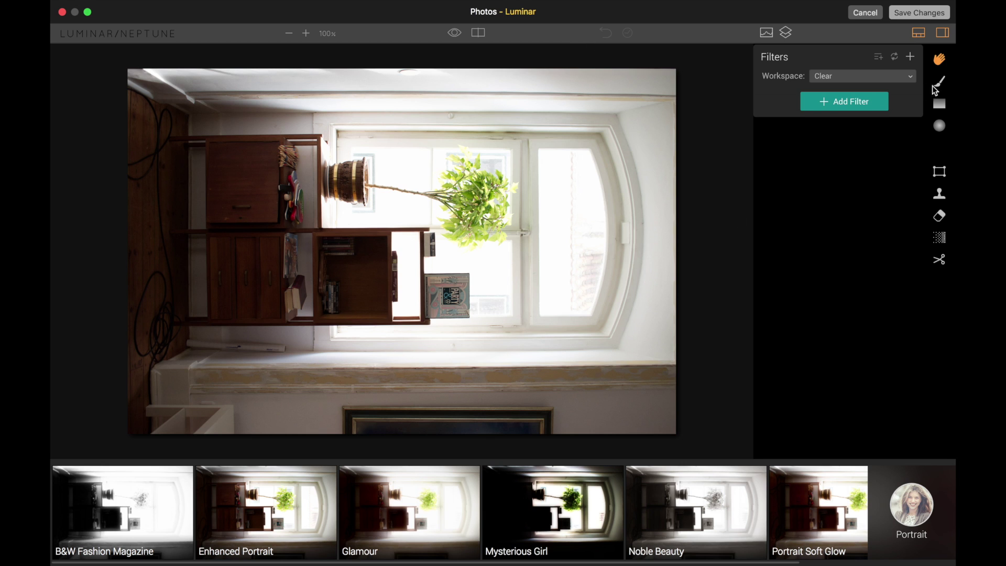
pyautogui.click(943, 174)
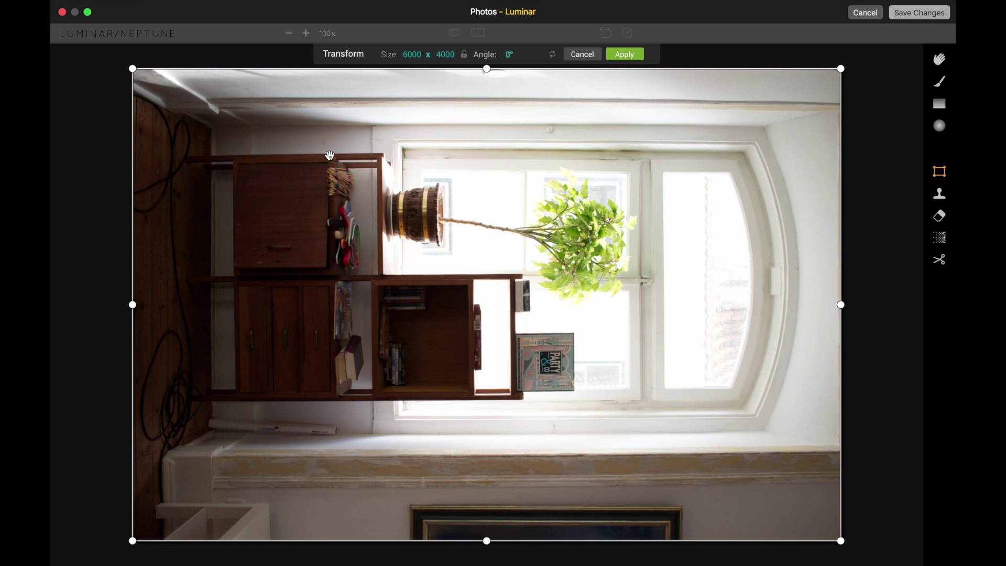
pyautogui.click(589, 56)
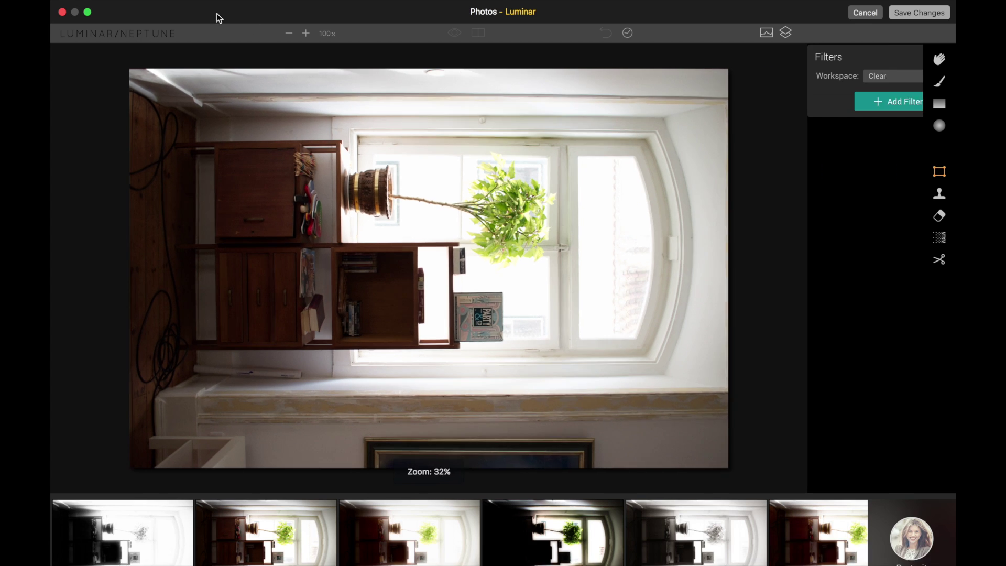
pyautogui.click(191, 8)
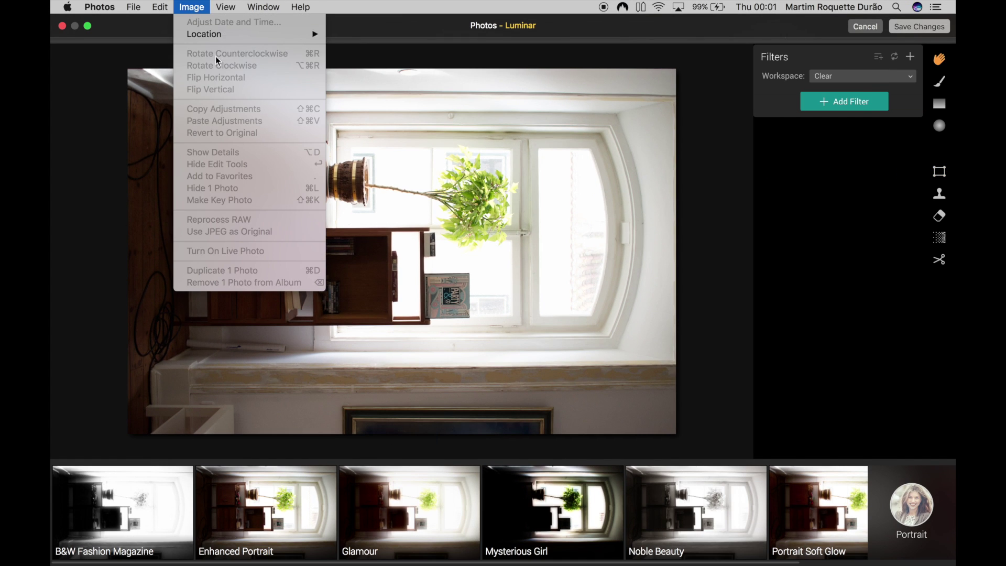
pyautogui.click(158, 180)
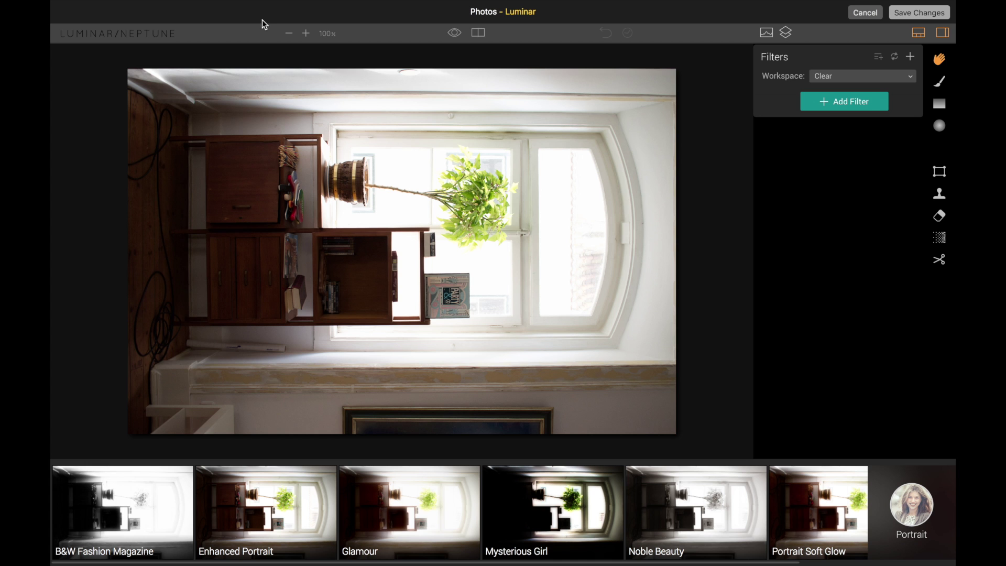
pyautogui.click(192, 7)
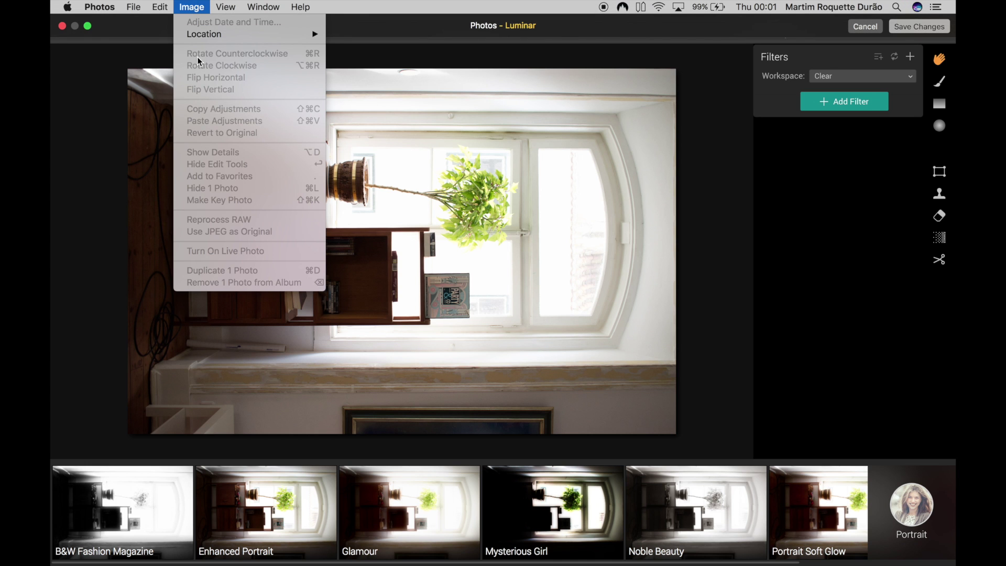
pyautogui.click(778, 31)
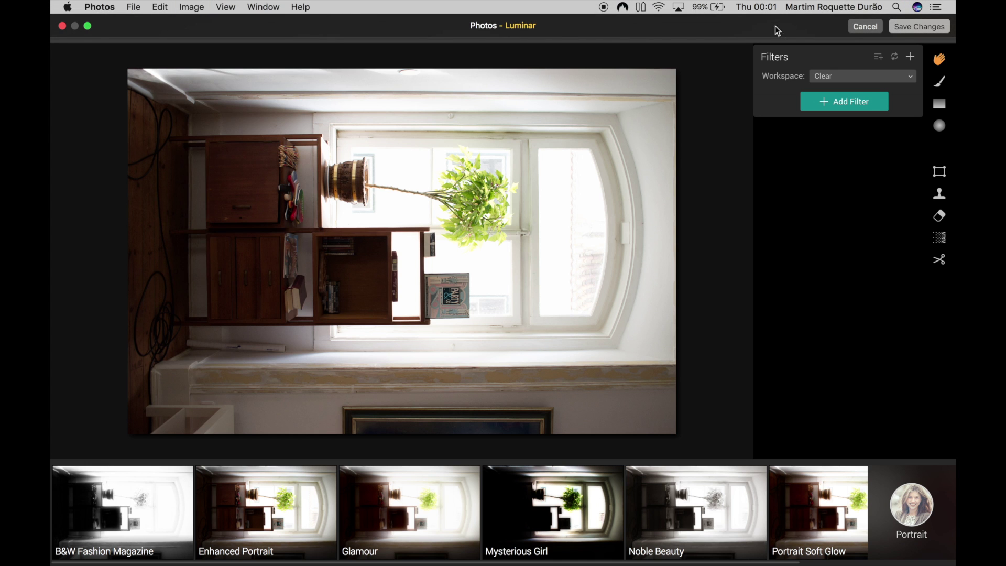
pyautogui.click(866, 29)
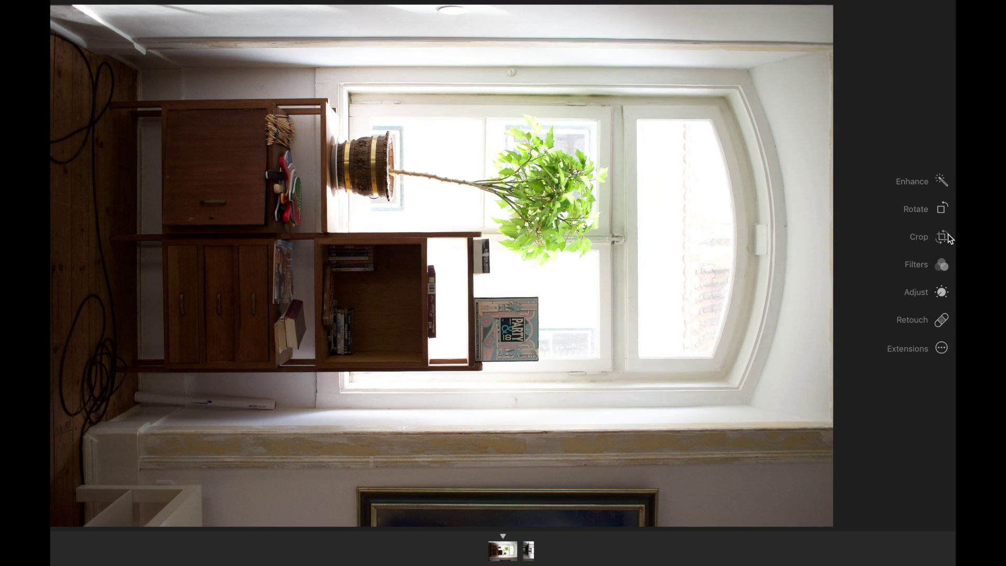
# Step: Rotate the photo counterclockwise so it stands upright and open it in the Luminar extension
pyautogui.click(943, 209)
pyautogui.click(942, 347)
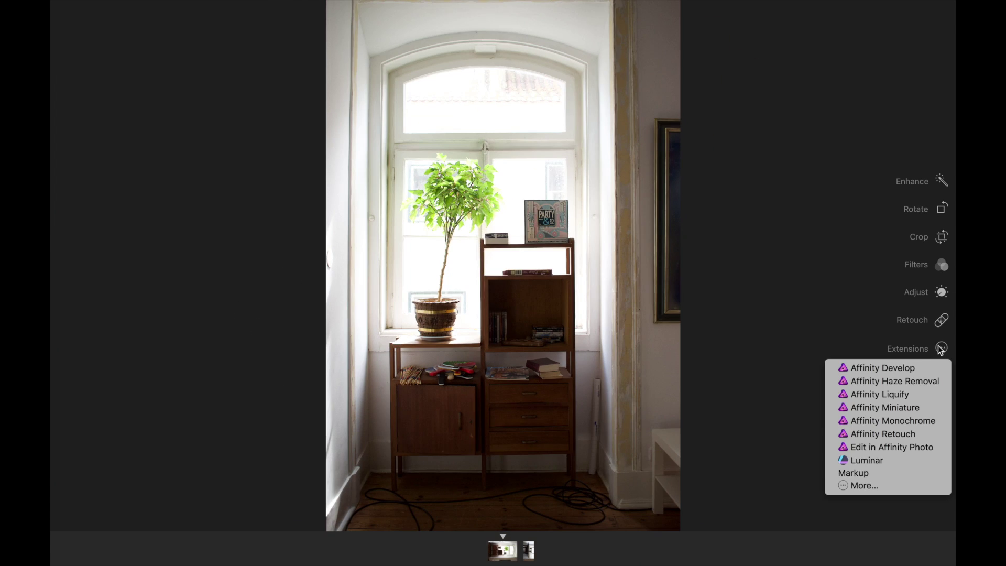
pyautogui.click(901, 460)
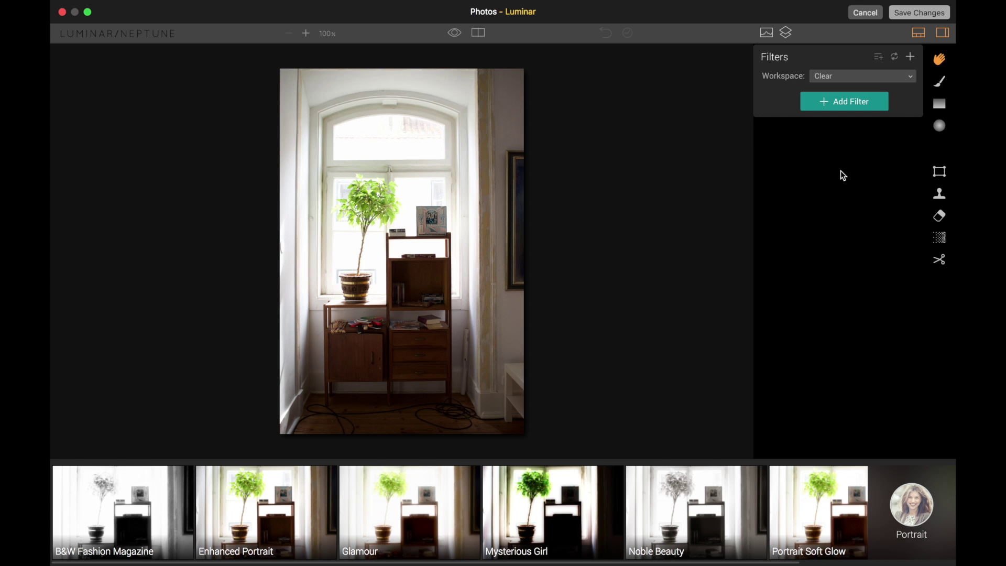
# Step: Apply the B & W workspace to the photo and set the B&W Conversion contrast to 25
pyautogui.click(854, 81)
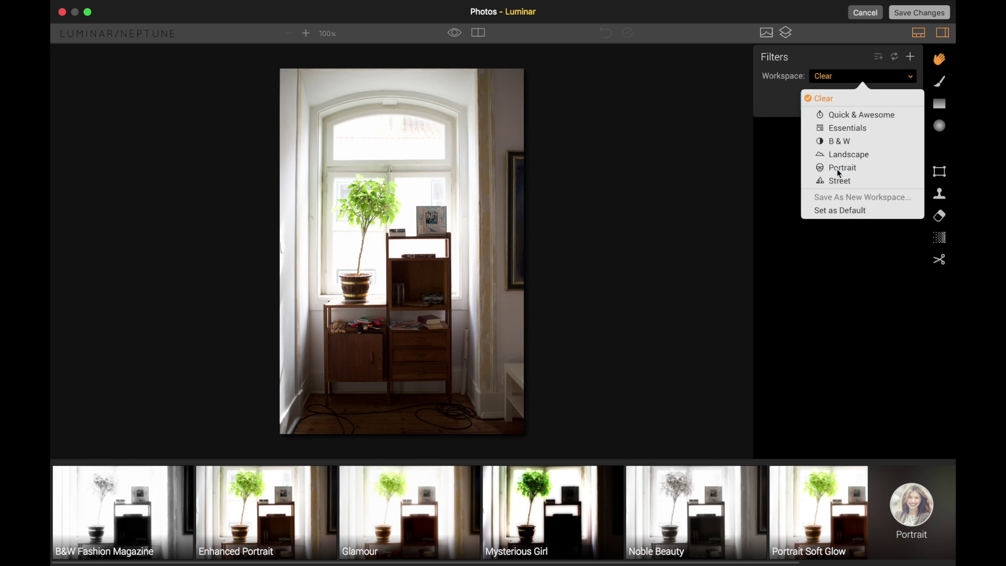
pyautogui.click(845, 140)
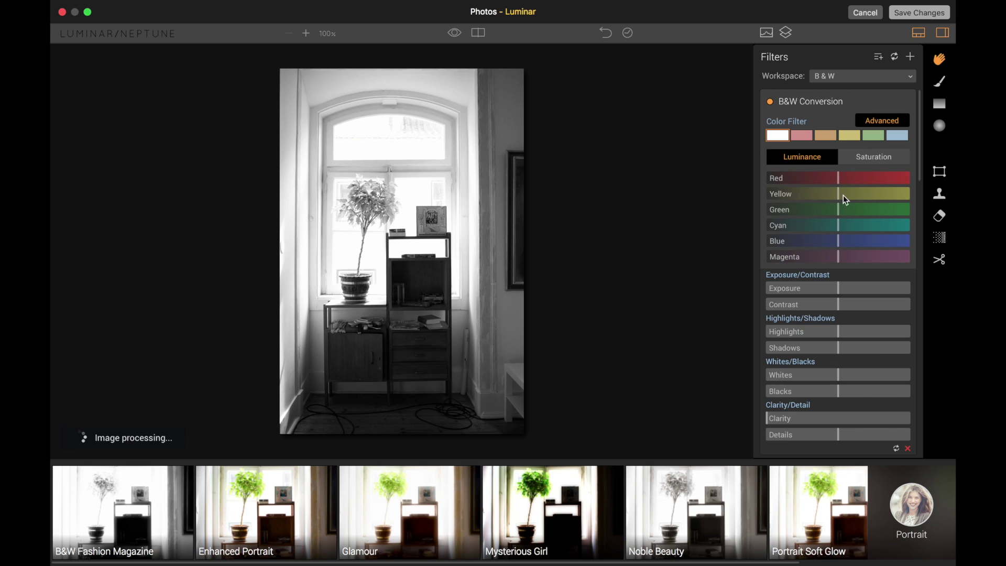
pyautogui.scroll(-3, 848, 261)
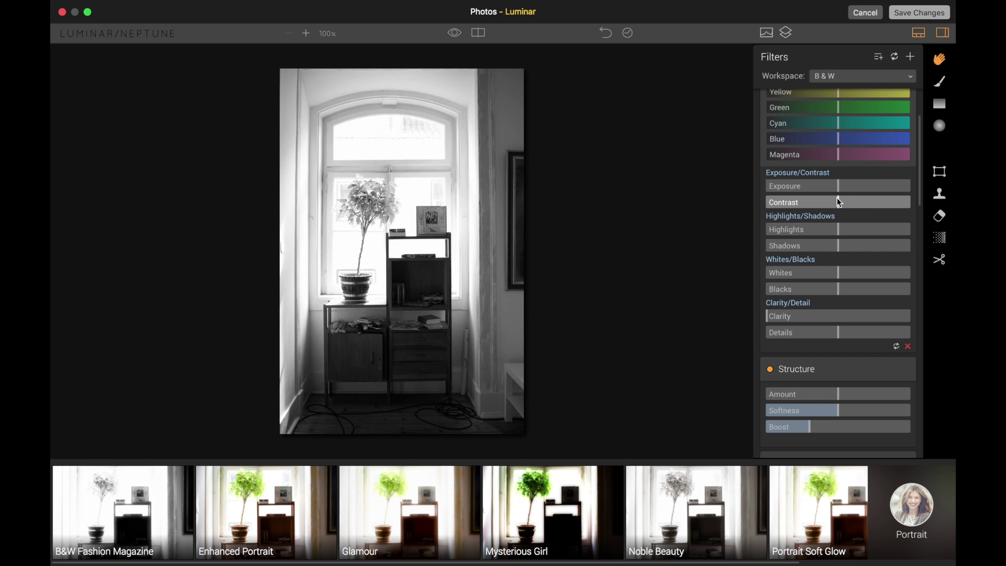
pyautogui.moveTo(847, 198); pyautogui.dragTo(857, 200)
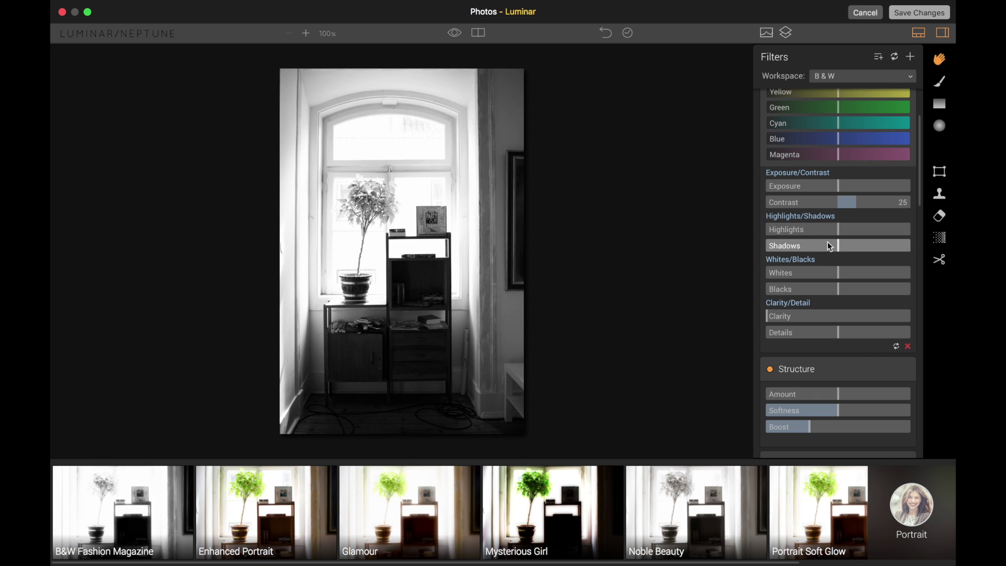
# Step: Set the B&W Conversion's Highlights to -59, Shadows to 42, Whites to -23 and Clarity to 30
pyautogui.click(797, 230)
pyautogui.click(870, 245)
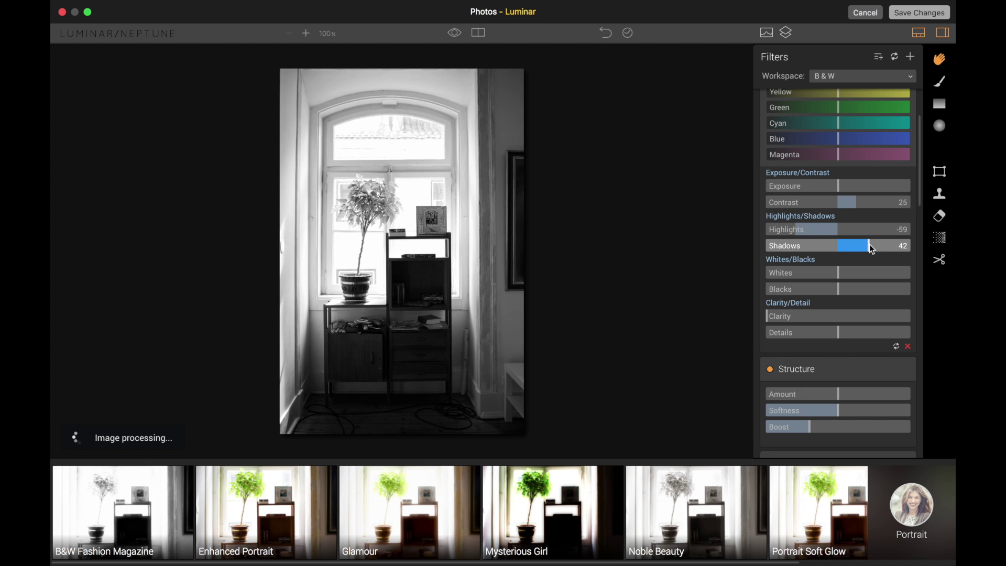
pyautogui.click(822, 270)
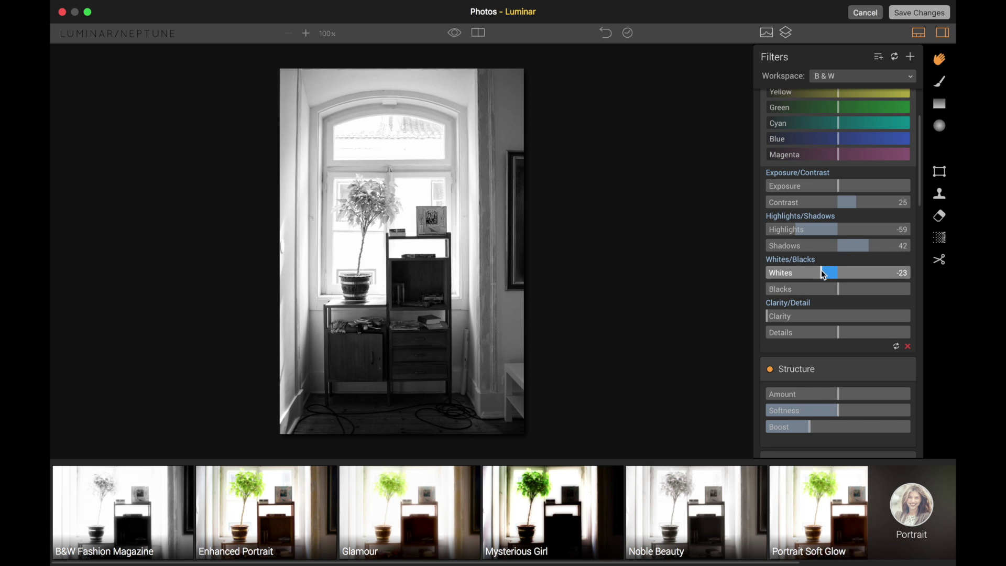
pyautogui.click(810, 317)
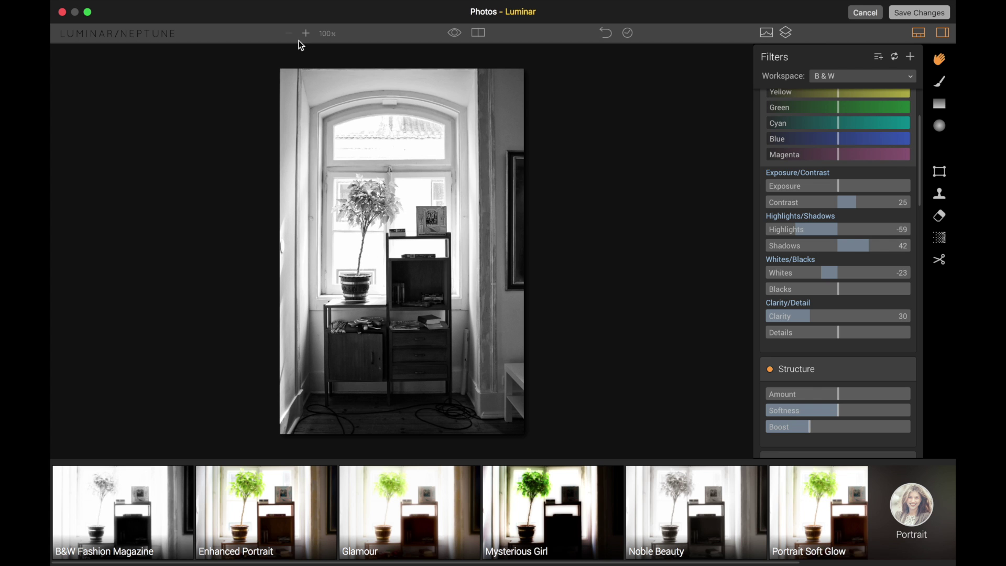
# Step: Examine the details of the plant pot, shelves and drawers at 100% zoom with the preset previews hidden
pyautogui.click(327, 33)
pyautogui.moveTo(462, 312); pyautogui.dragTo(544, 86)
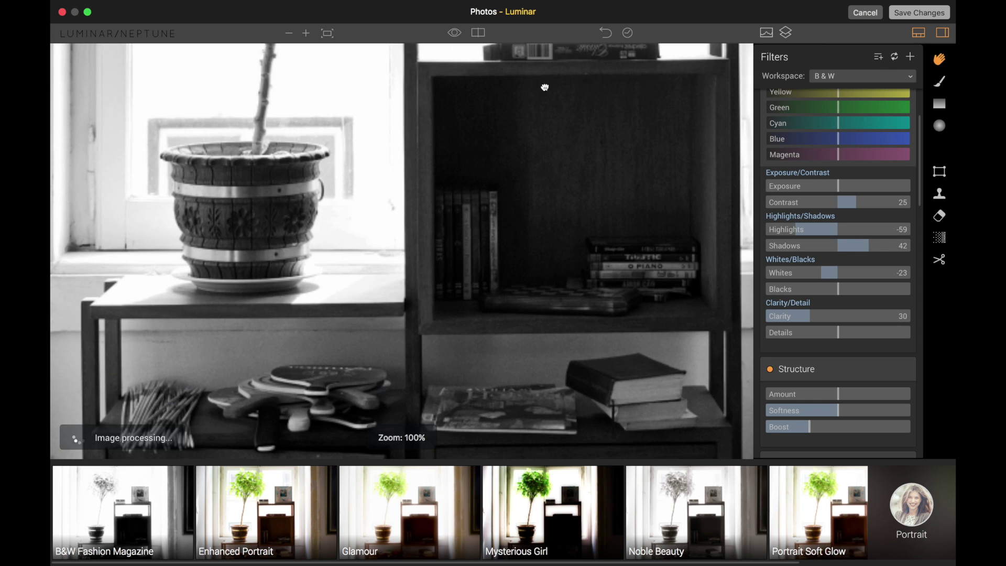
pyautogui.moveTo(591, 223); pyautogui.dragTo(617, 163)
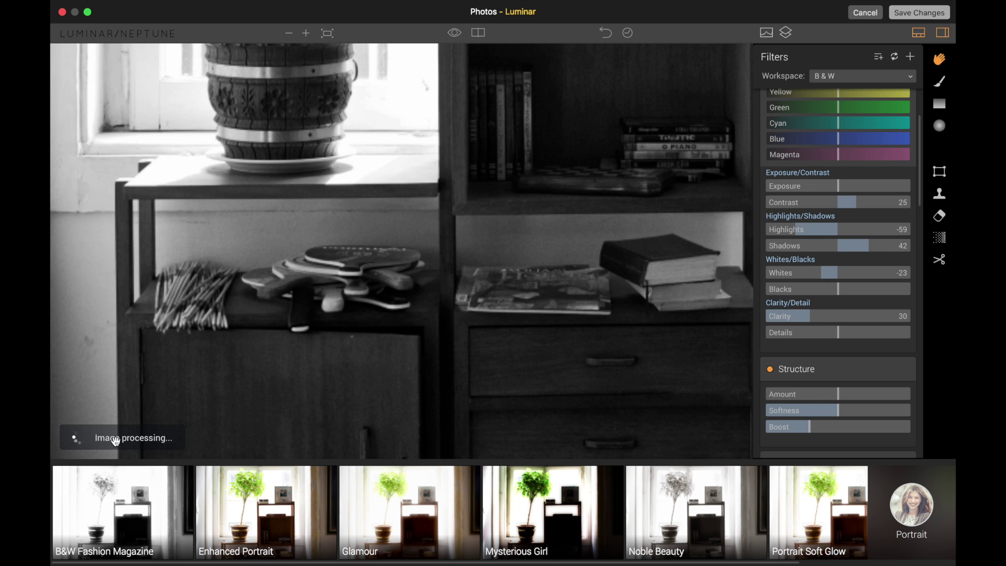
pyautogui.click(920, 32)
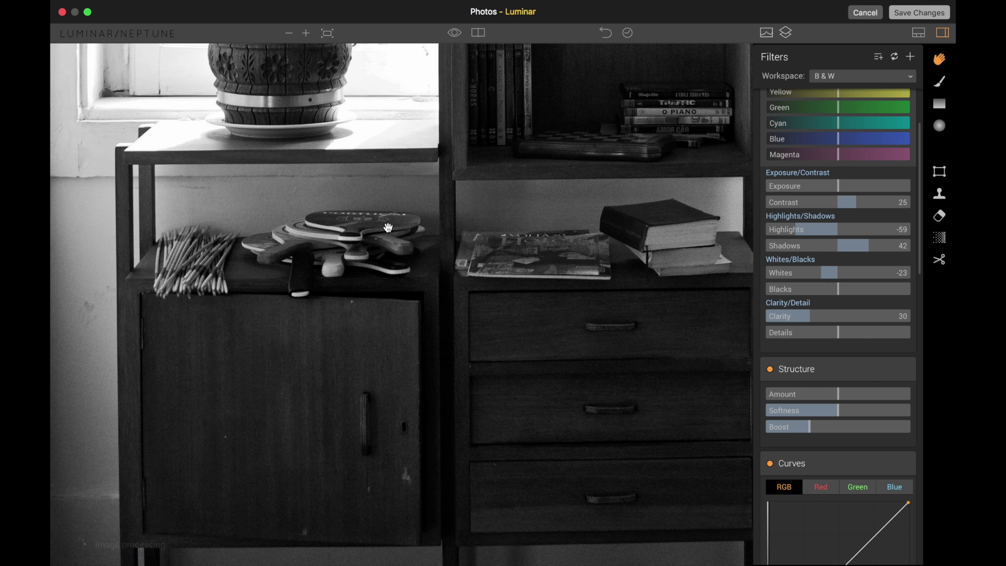
pyautogui.moveTo(555, 244); pyautogui.dragTo(373, 233)
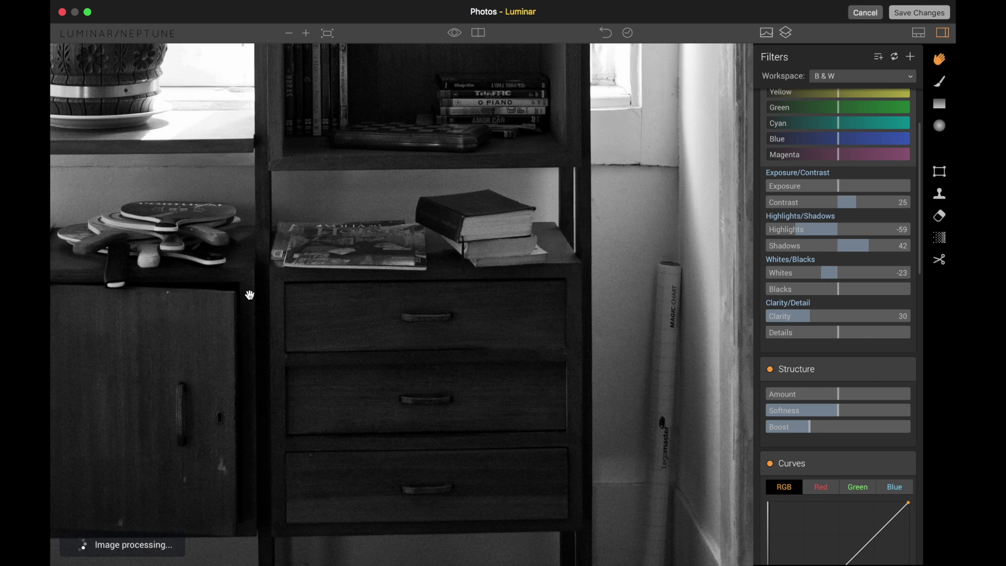
# Step: Examine the shelves and plant pot up close and save the black and white edits back to Photos
pyautogui.moveTo(181, 266); pyautogui.dragTo(411, 266)
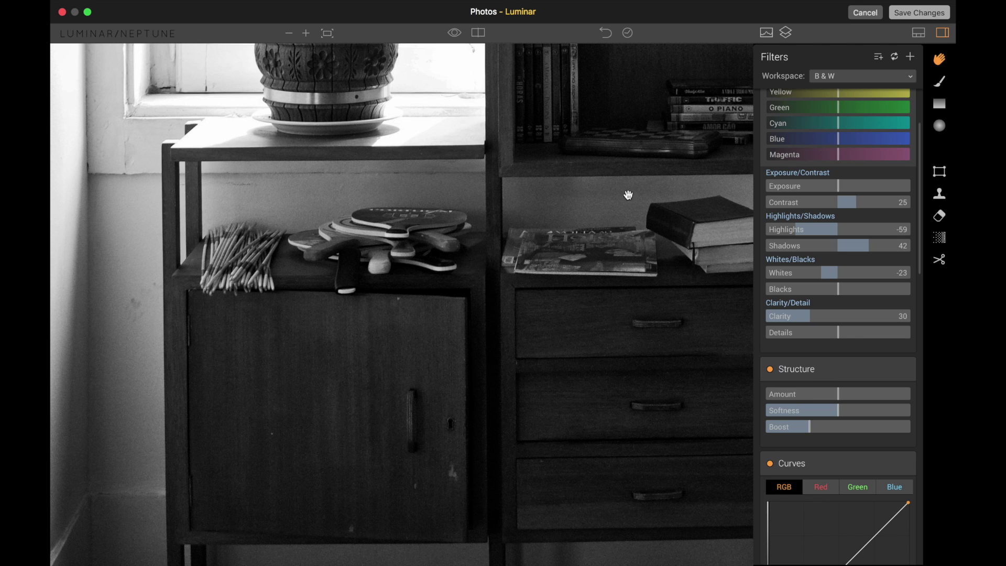
pyautogui.moveTo(632, 182); pyautogui.dragTo(609, 281)
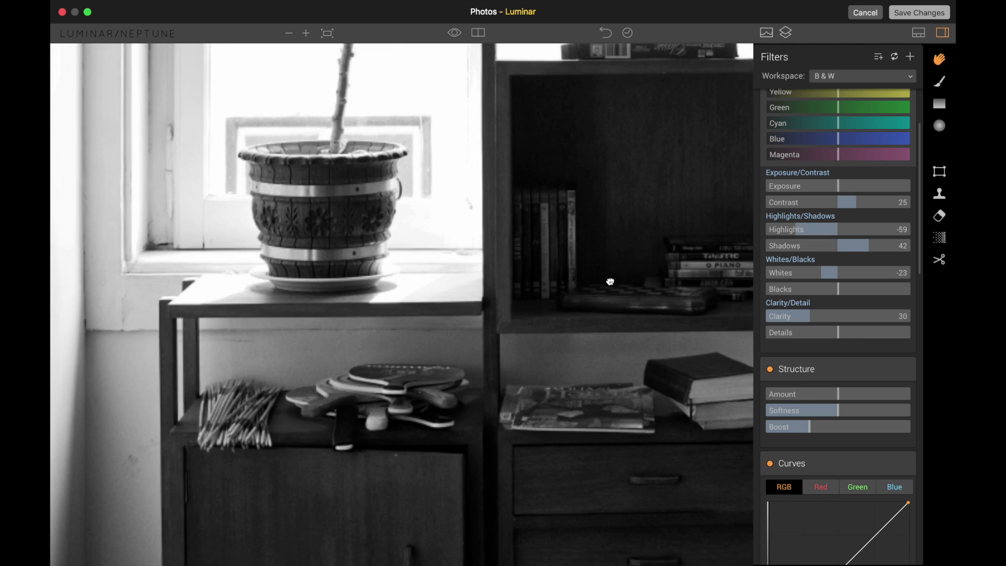
pyautogui.click(919, 12)
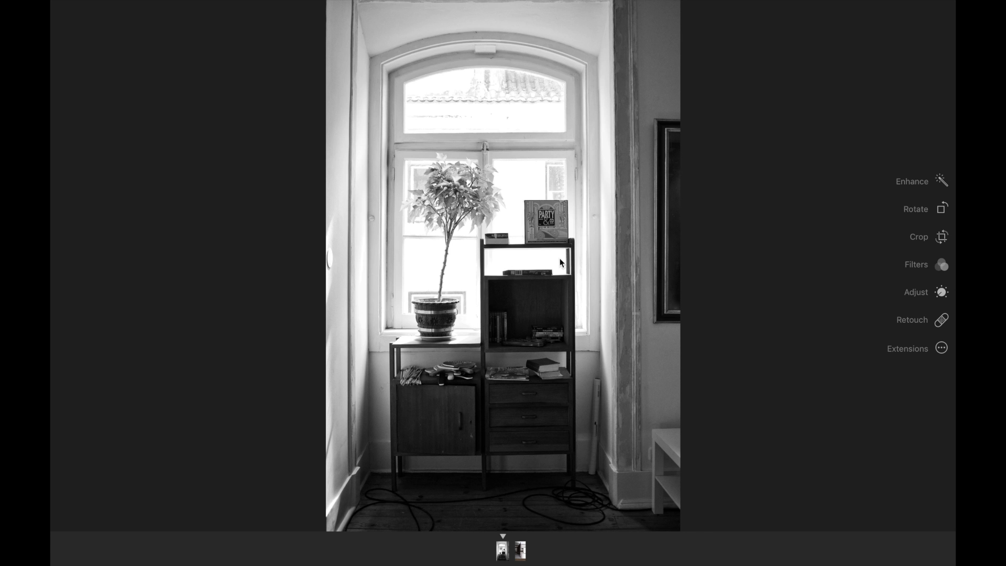
# Step: Reopen the saved photo in the Luminar extension, look through the full list of available filters and cancel the extension
pyautogui.click(943, 346)
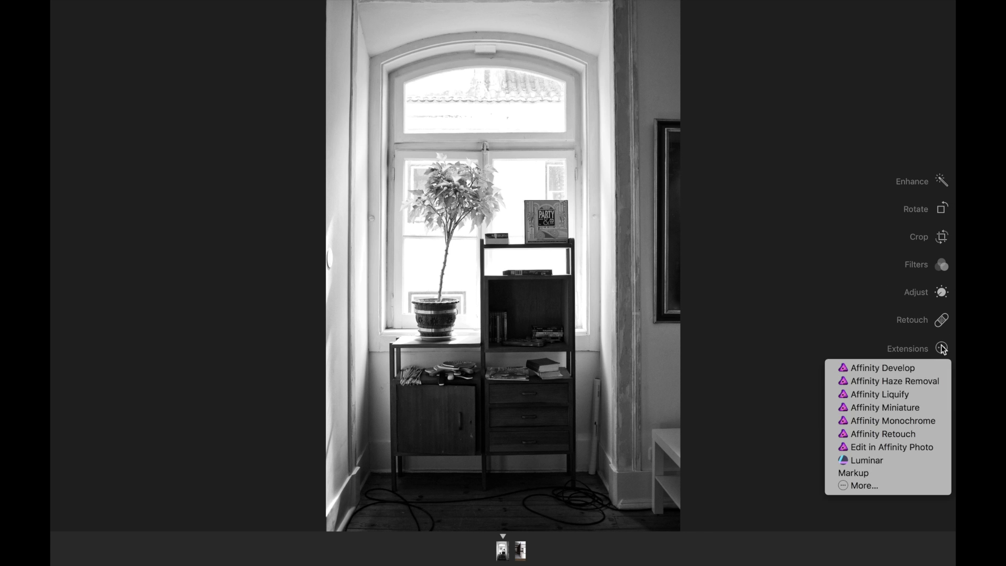
pyautogui.click(749, 303)
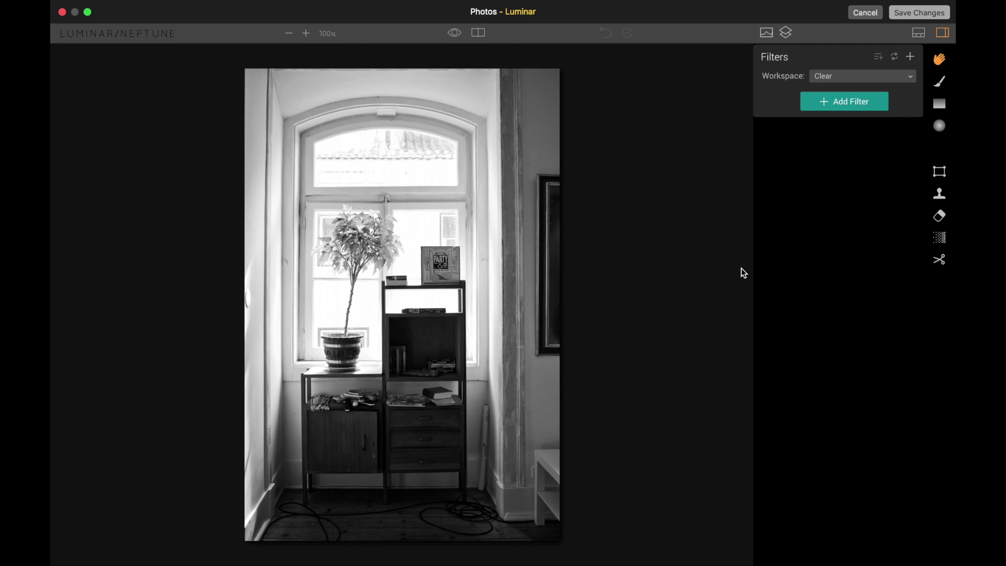
pyautogui.click(822, 106)
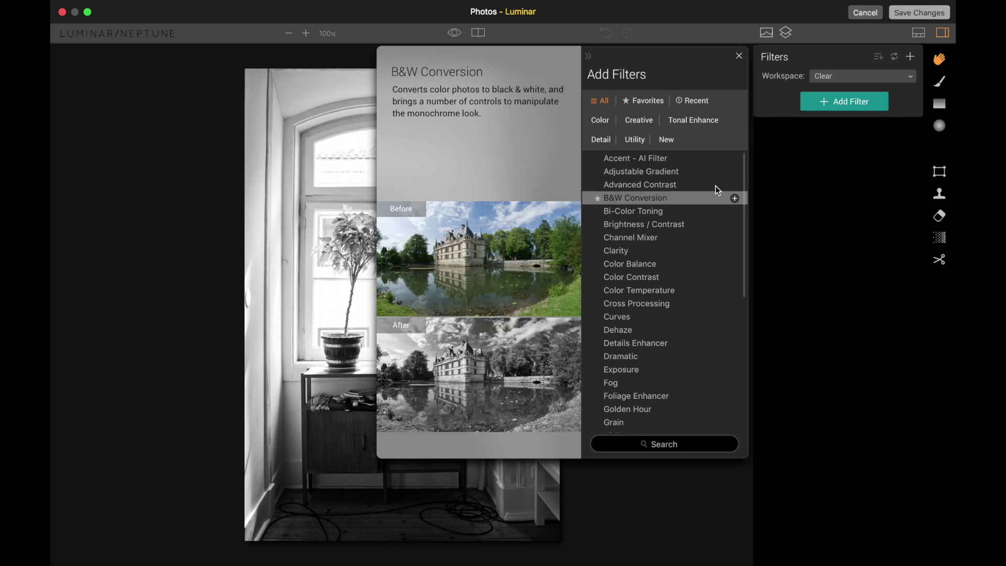
pyautogui.scroll(-10, 703, 245)
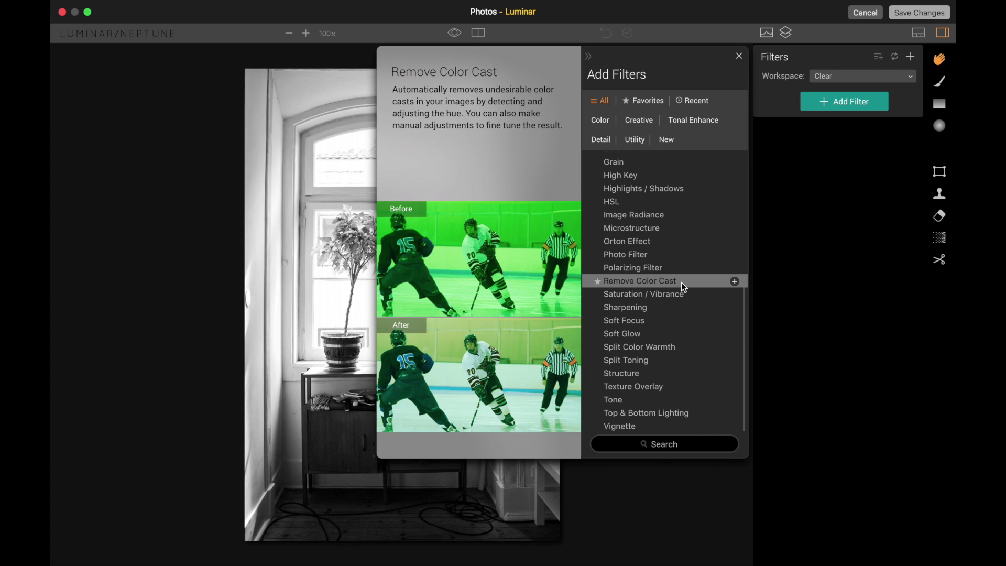
pyautogui.scroll(10, 684, 288)
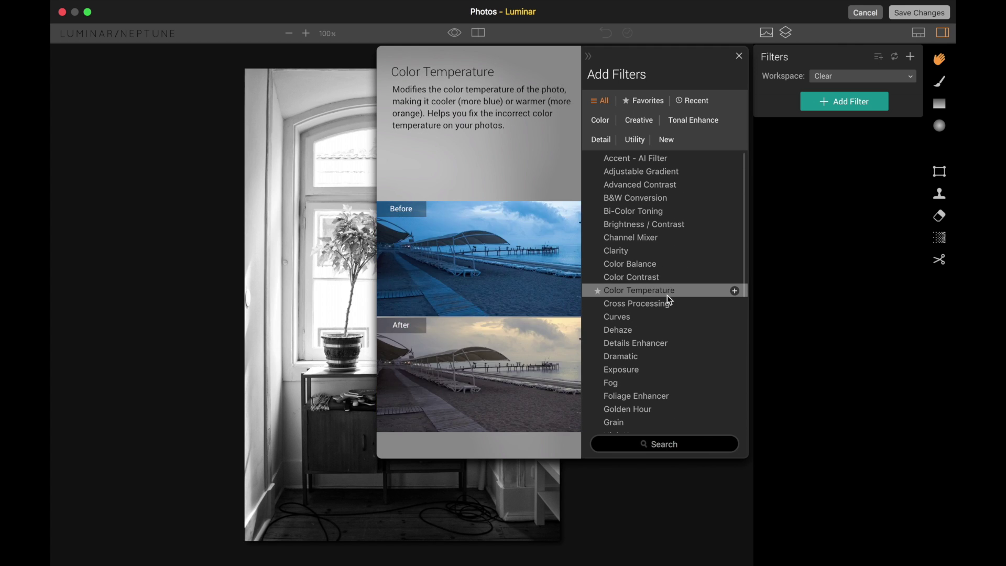
pyautogui.click(865, 192)
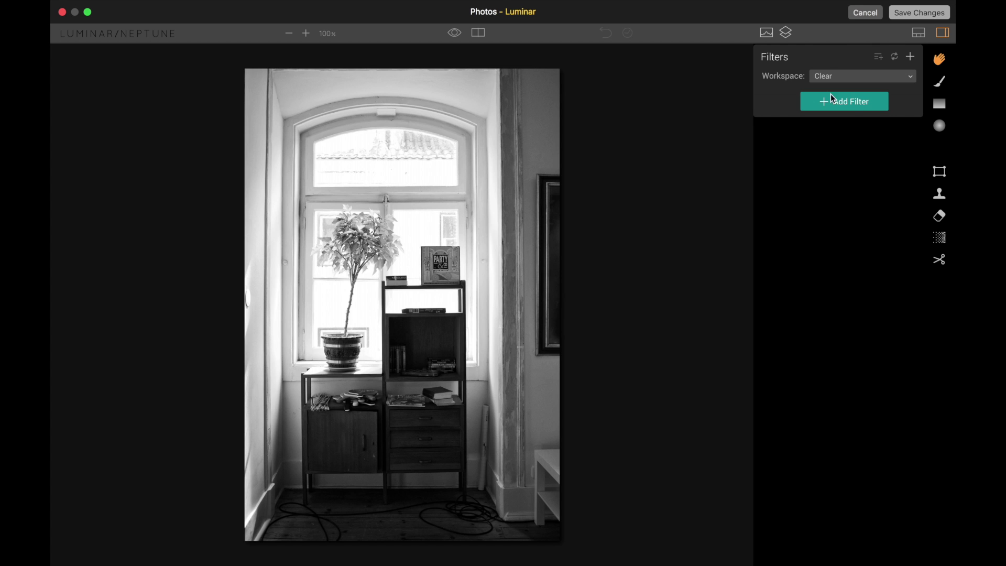
pyautogui.click(865, 13)
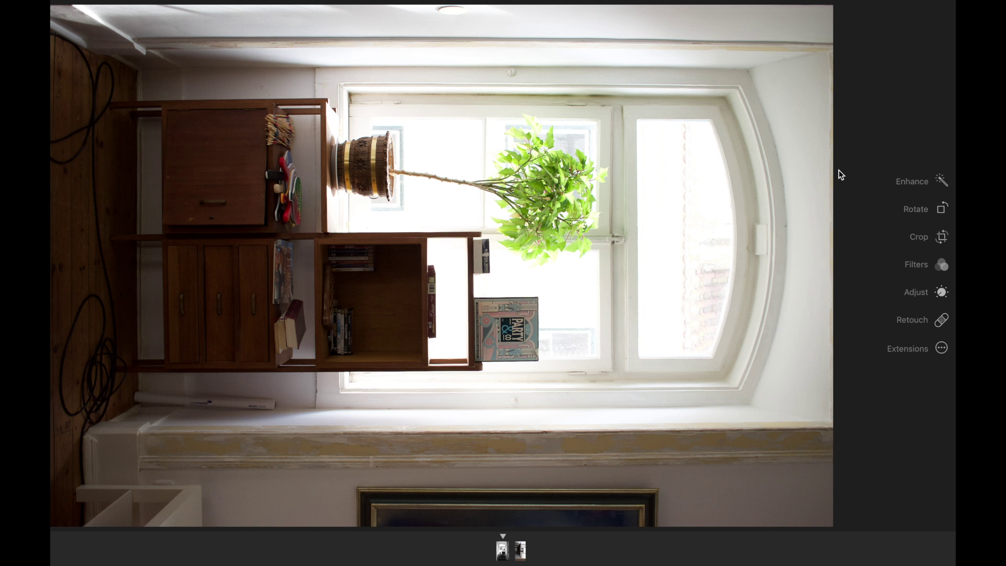
# Step: Bring back the upright black and white version of the photo in Photos and finish editing it
pyautogui.press('super+z')
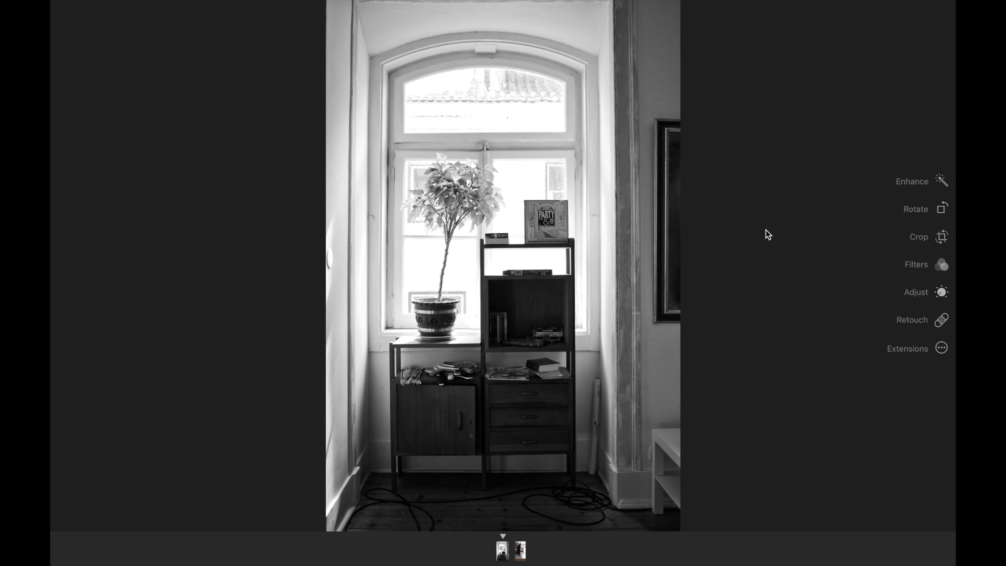
pyautogui.hotkey('ctrl', 'Up')
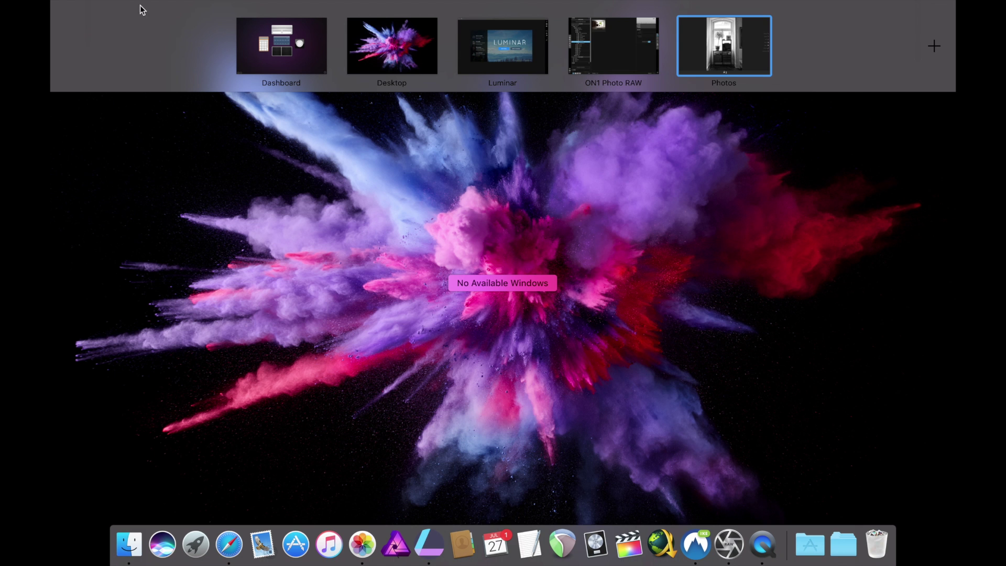
pyautogui.click(737, 57)
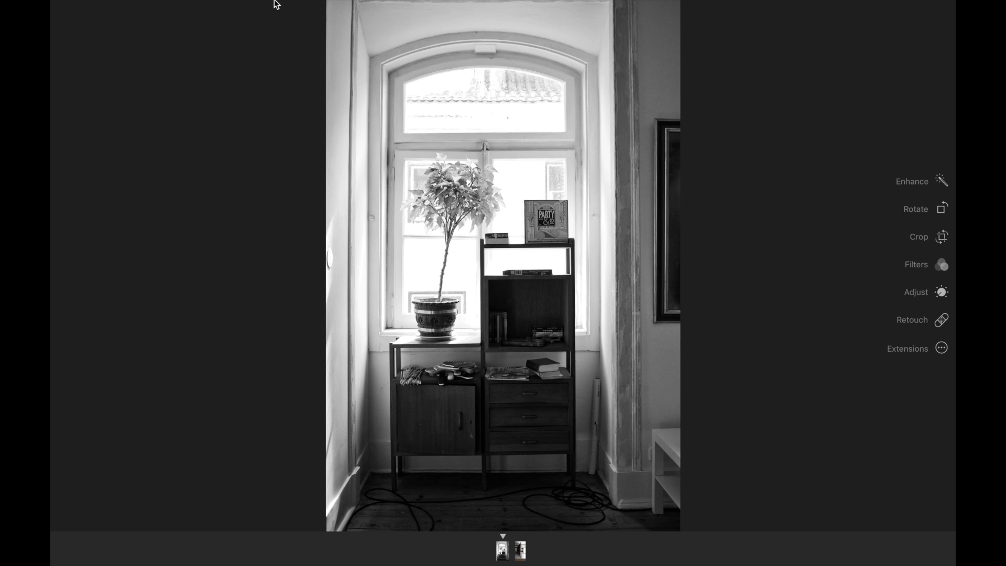
pyautogui.press('Return')
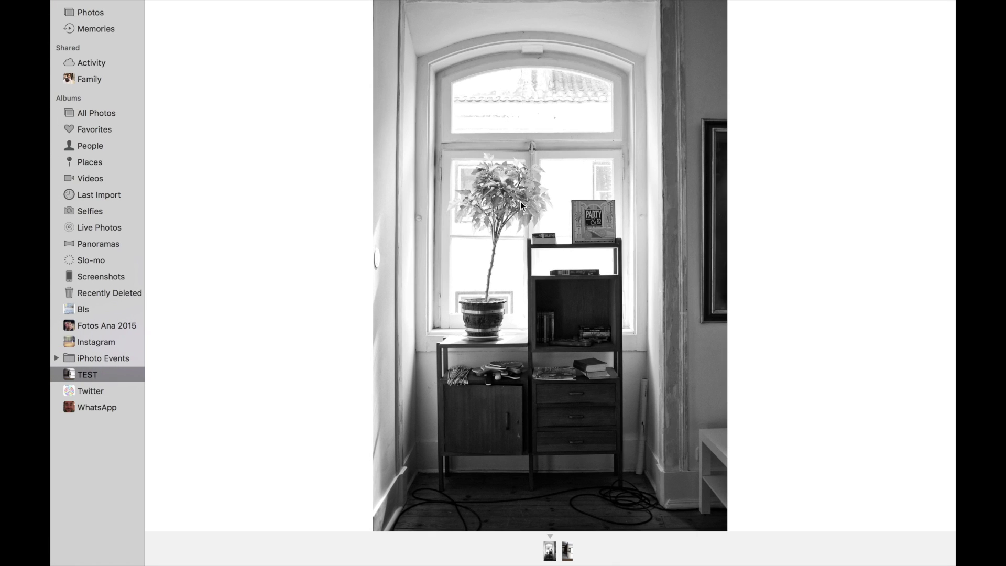
# Step: Export the edited photo from Photos as a TIFF into "untitled folder" on the Desktop
pyautogui.click(137, 8)
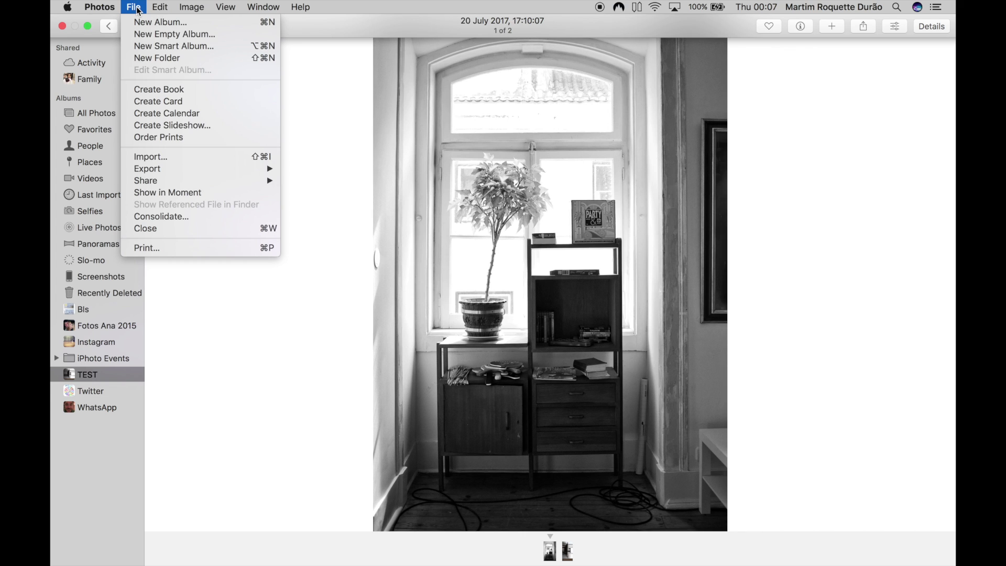
pyautogui.moveTo(201, 173)
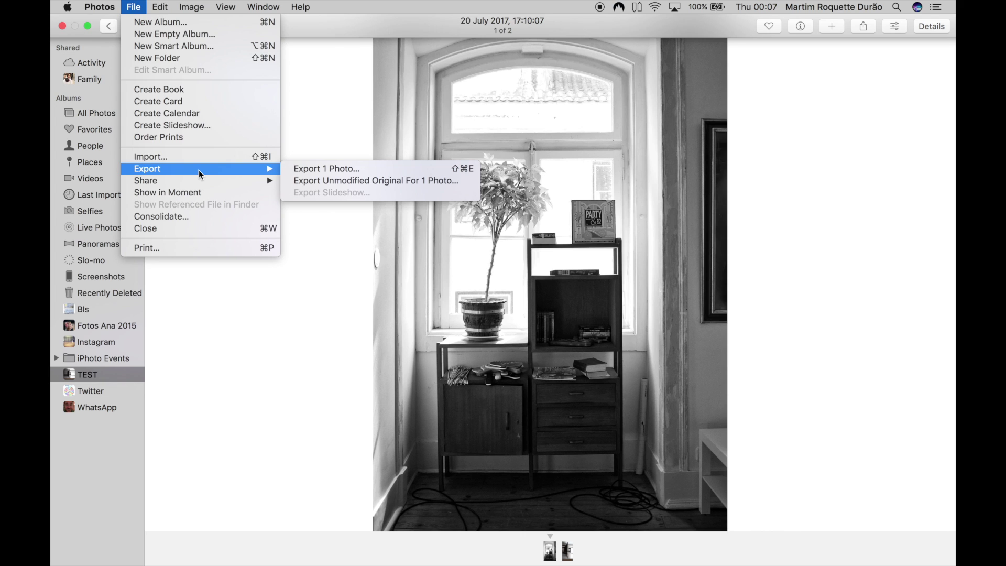
pyautogui.click(312, 169)
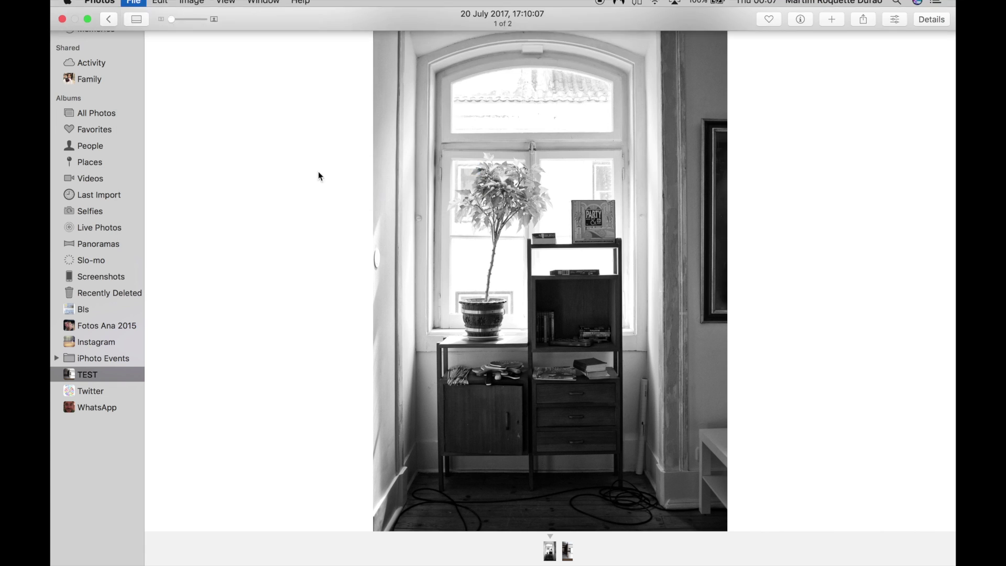
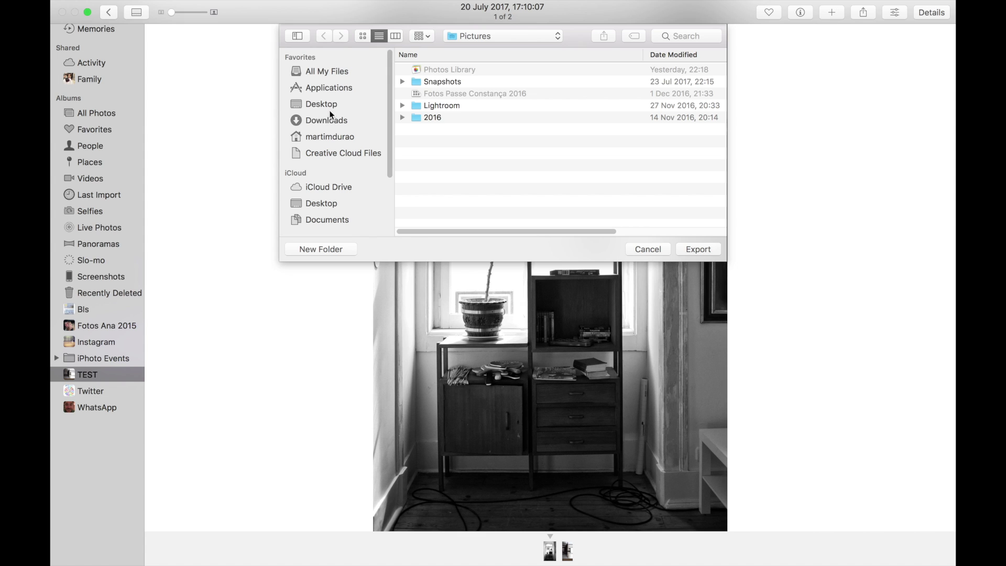
pyautogui.doubleClick(432, 69)
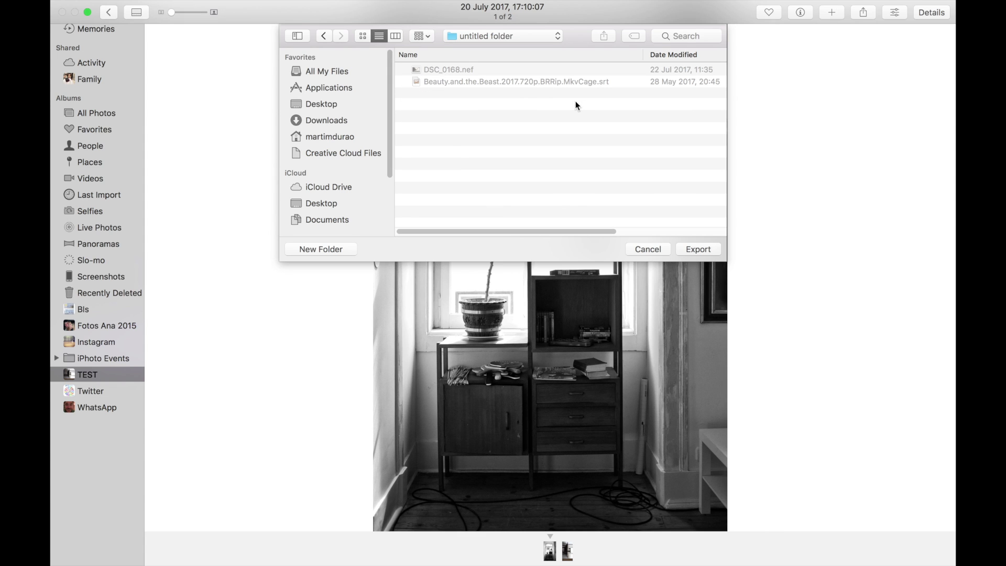
pyautogui.click(705, 250)
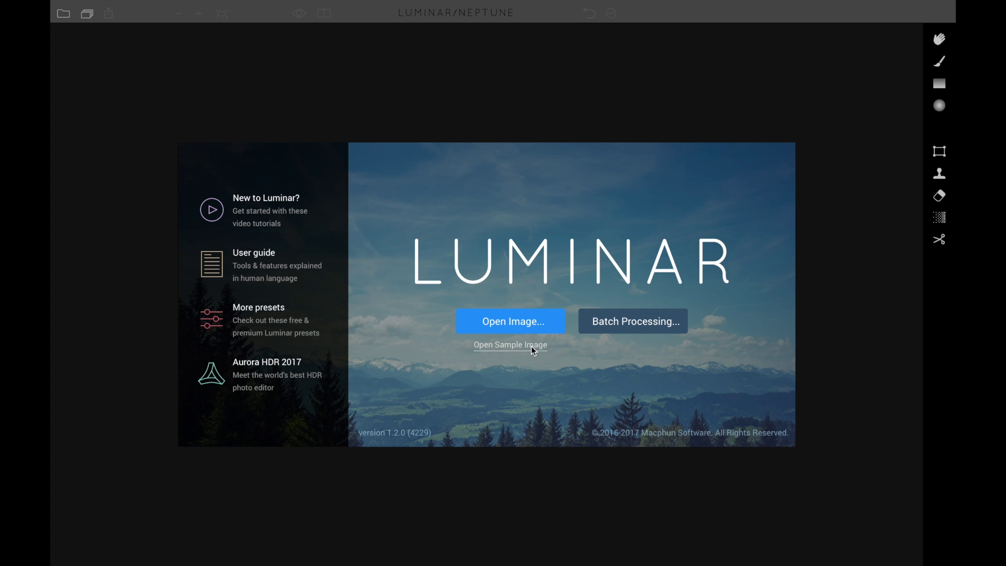
# Step: Open DSC_0168.nef from the Desktop's "untitled folder" in the standalone Luminar app
pyautogui.click(519, 315)
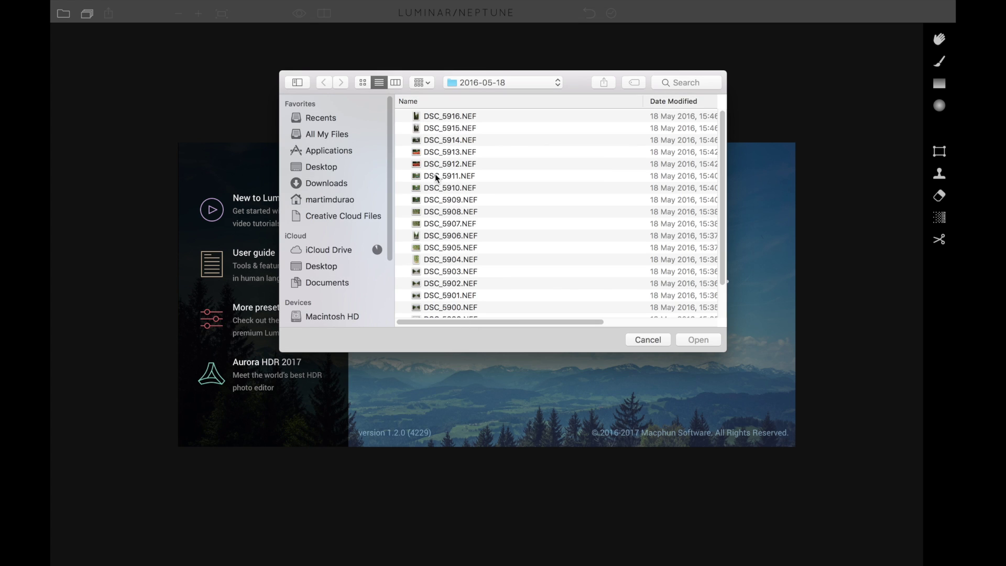
pyautogui.click(368, 165)
pyautogui.doubleClick(431, 116)
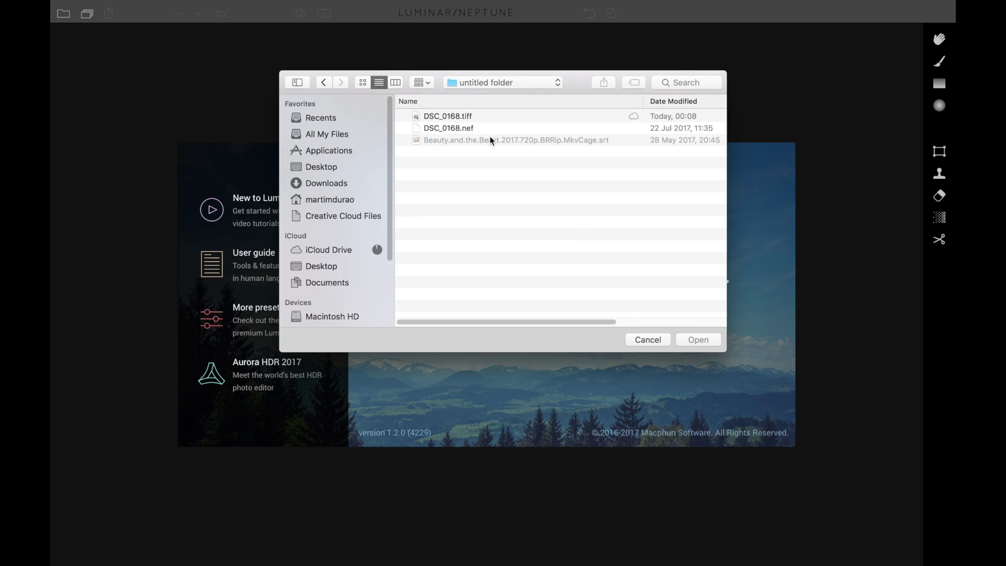
pyautogui.click(481, 128)
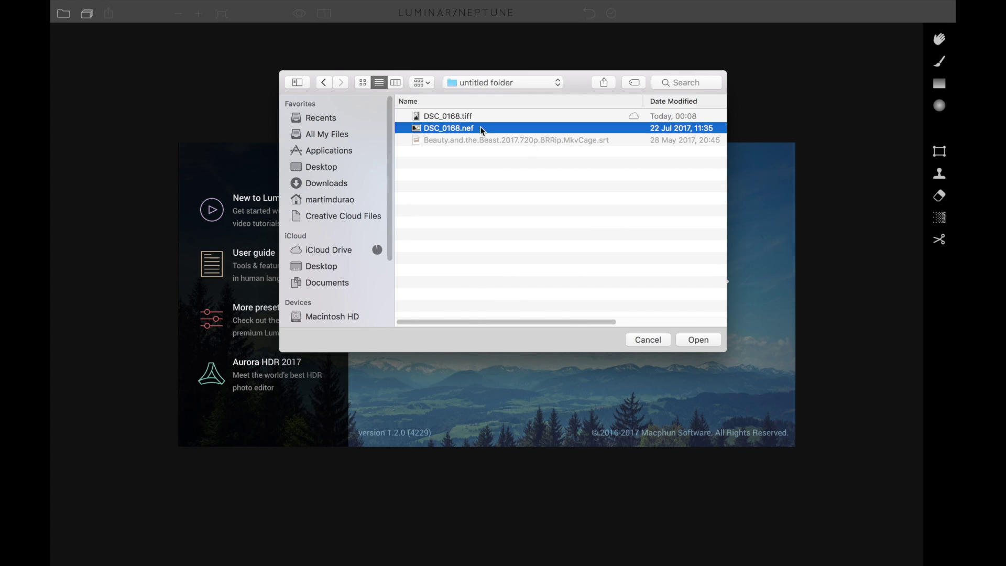
pyautogui.click(711, 339)
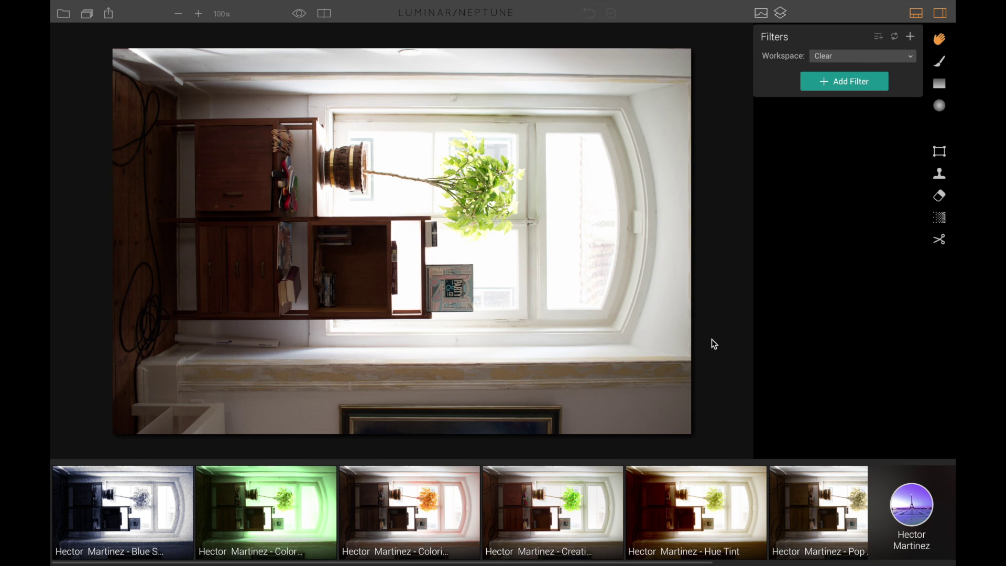
# Step: Rotate the opened RAW photo counterclockwise so it stands upright
pyautogui.click(845, 57)
pyautogui.click(722, 184)
pyautogui.moveTo(124, 5)
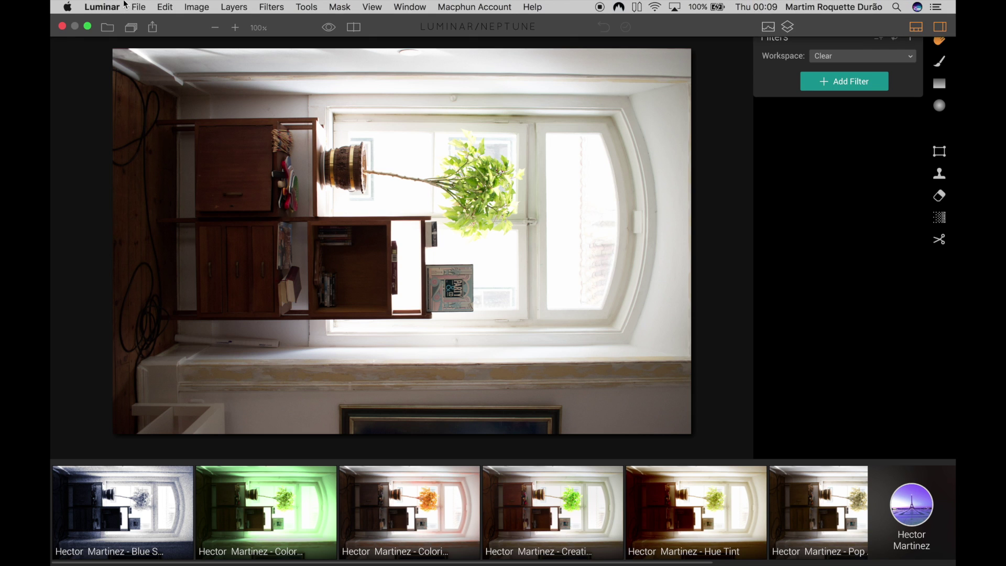
pyautogui.click(204, 10)
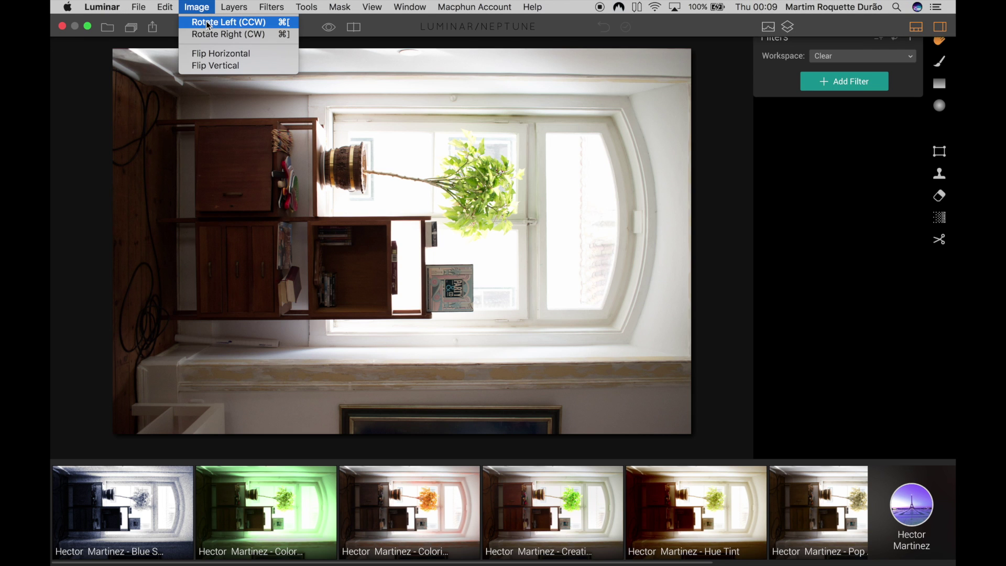
pyautogui.click(208, 24)
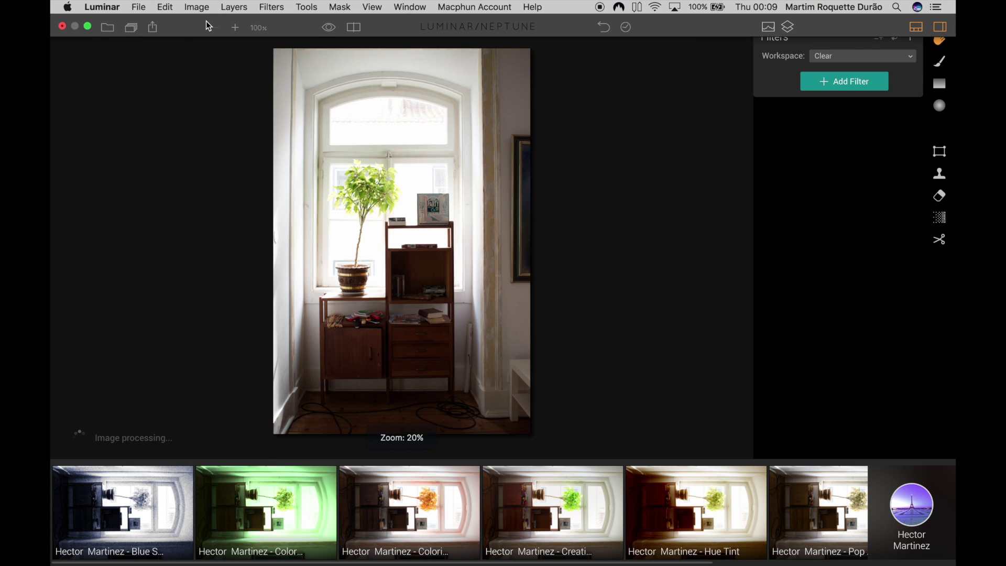
# Step: Apply the B & W workspace to the RAW photo and set the B&W Conversion contrast to 20
pyautogui.click(872, 56)
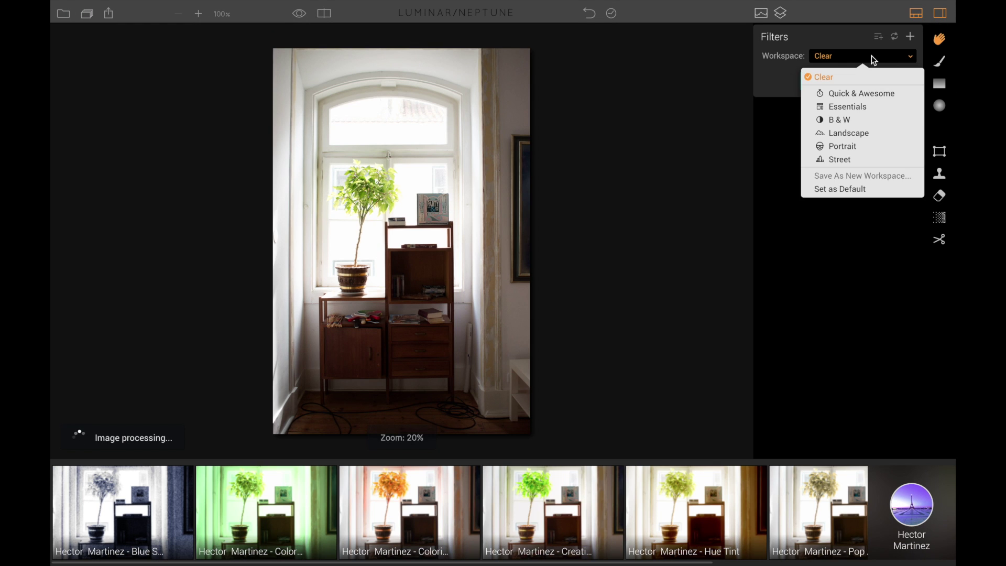
pyautogui.click(854, 121)
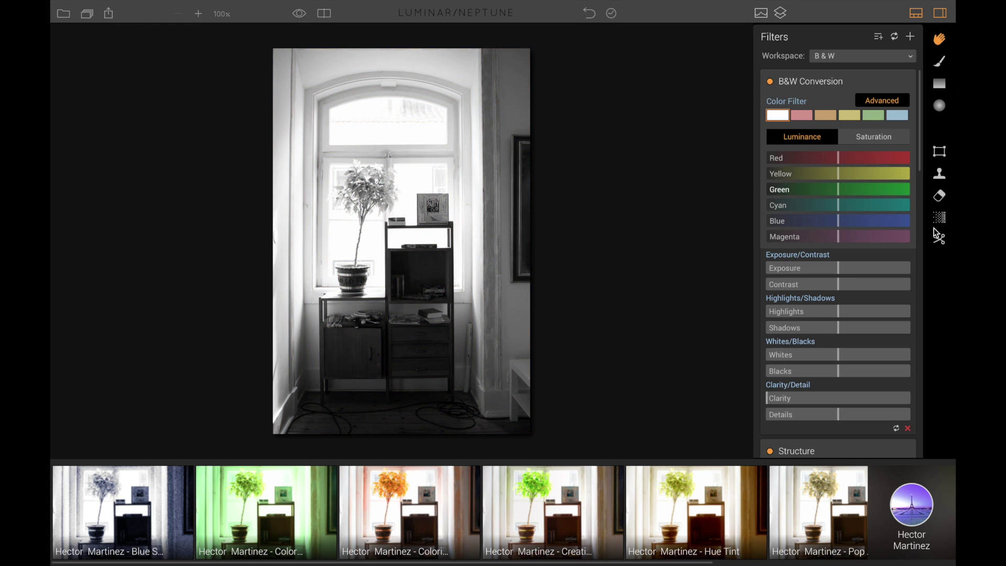
pyautogui.moveTo(843, 287); pyautogui.dragTo(851, 283)
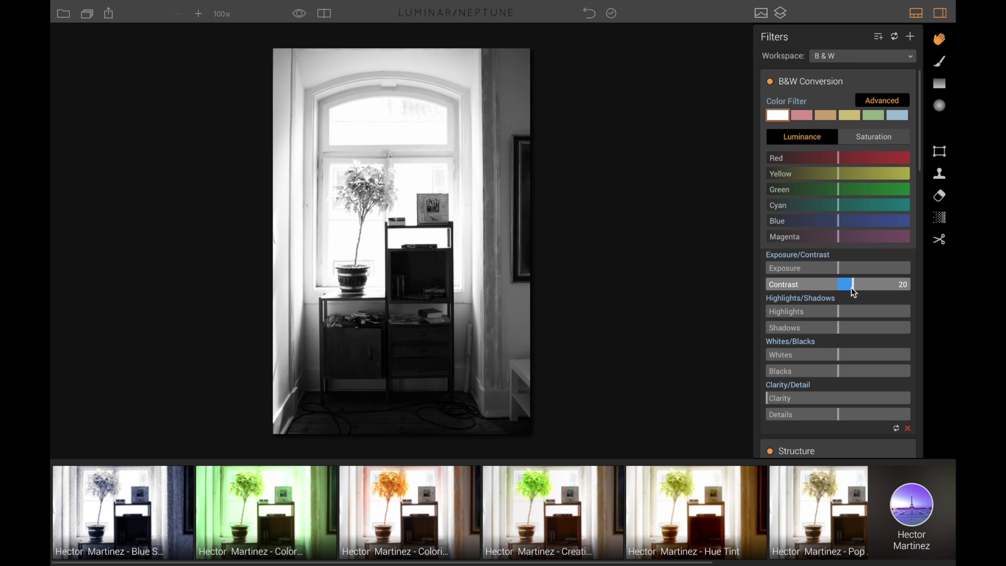
# Step: Set the B&W Conversion's Highlights to -50, Shadows to 76, Whites to -23 and Clarity to 30
pyautogui.moveTo(839, 311); pyautogui.dragTo(897, 327)
pyautogui.moveTo(832, 354); pyautogui.dragTo(822, 351)
pyautogui.moveTo(822, 399)
pyautogui.mouseDown()
pyautogui.moveTo(800, 397)
pyautogui.moveTo(810, 397)
pyautogui.mouseUp()
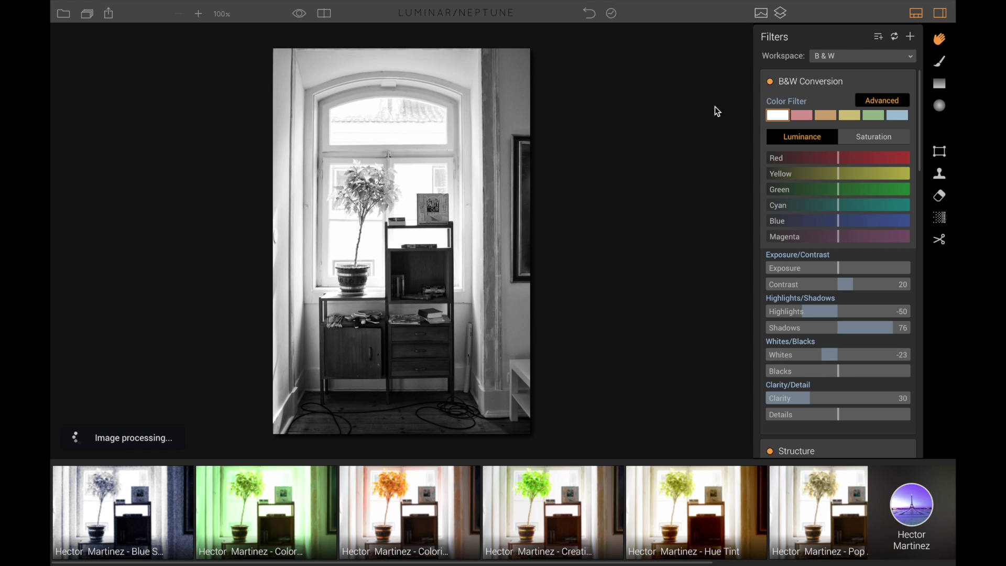
# Step: Examine the plant pot, shelves and drawers of the converted photo at 100% zoom with the preset previews hidden
pyautogui.click(224, 12)
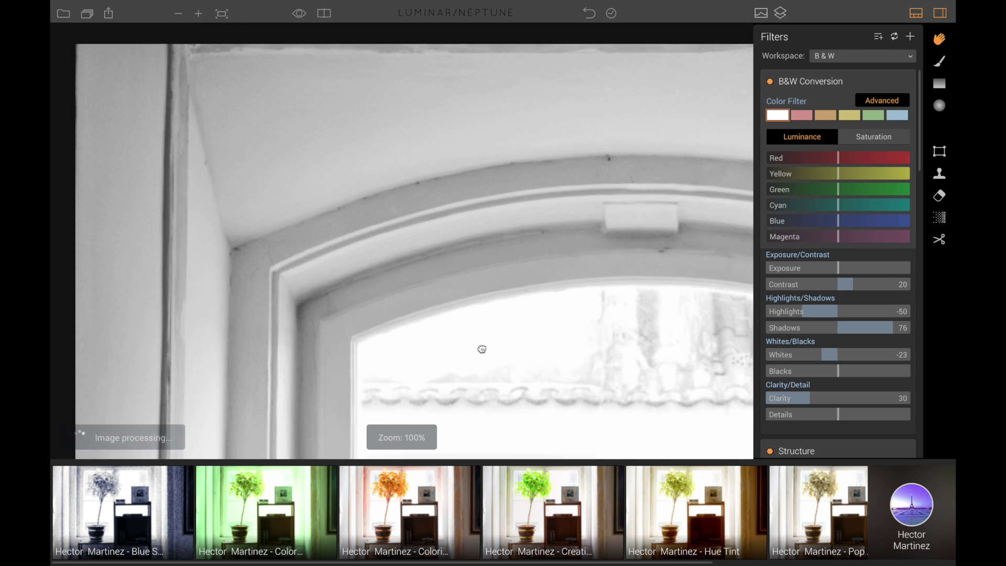
pyautogui.scroll(-5, 453, 360)
pyautogui.scroll(-2, 580, 279)
pyautogui.hscroll(2, 579, 278)
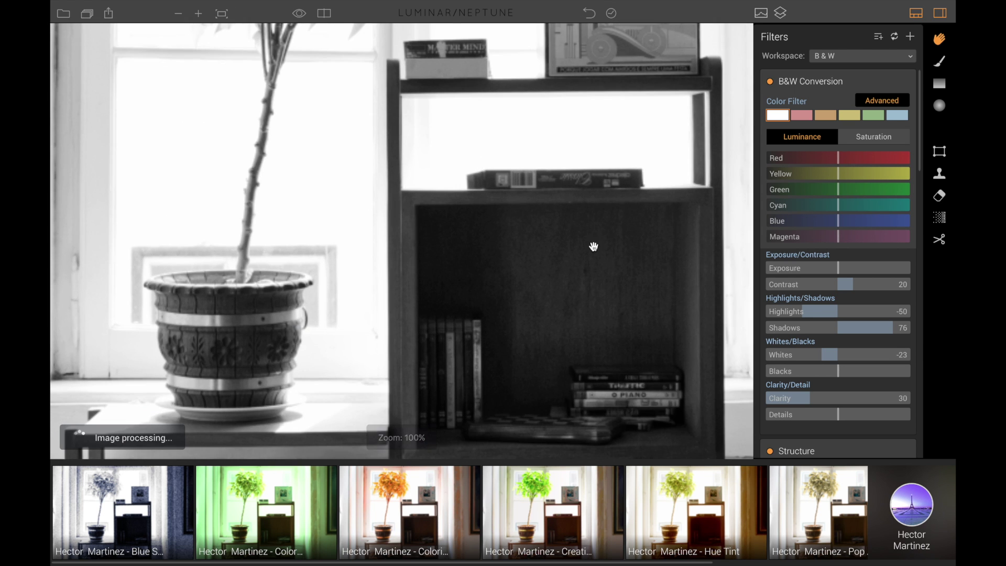
pyautogui.click(916, 12)
pyautogui.scroll(-5, 671, 226)
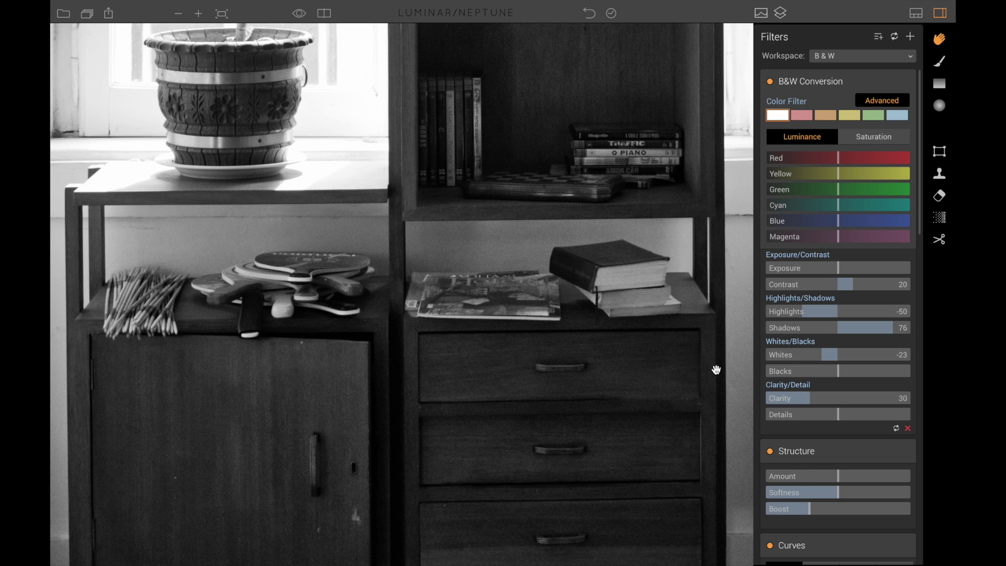
pyautogui.moveTo(434, 234); pyautogui.dragTo(490, 279)
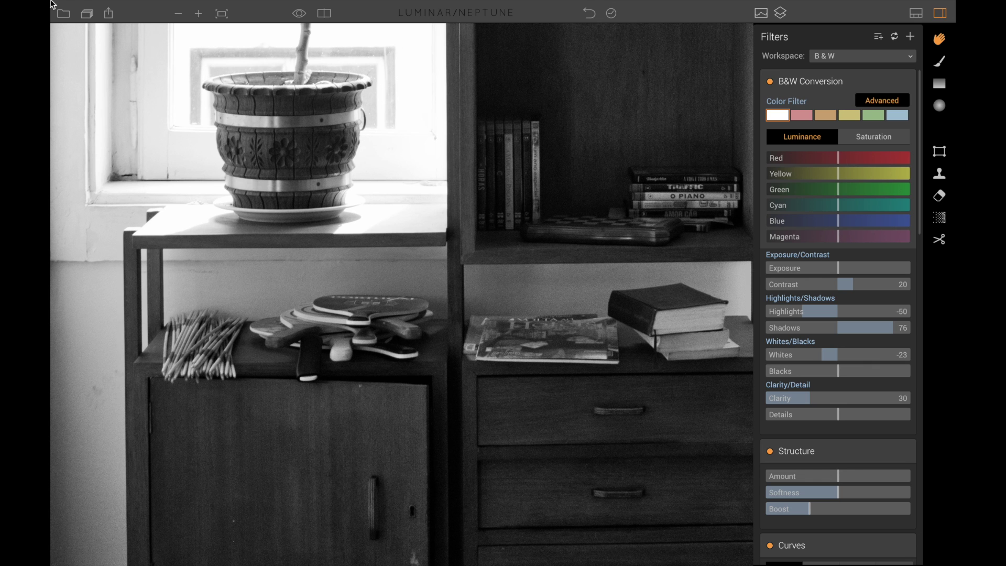
pyautogui.moveTo(52, 4)
pyautogui.click(601, 53)
pyautogui.moveTo(285, 4)
pyautogui.click(143, 9)
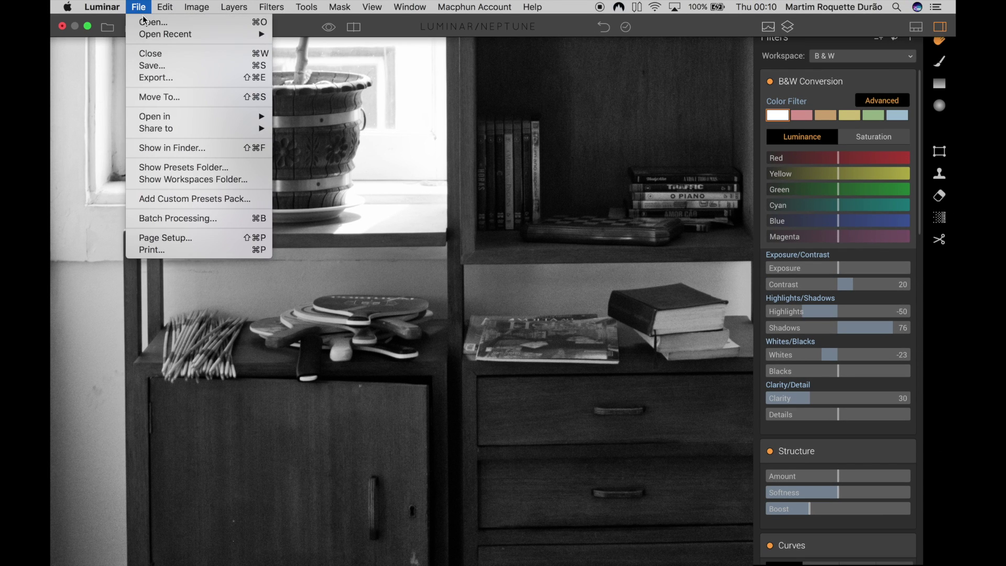
pyautogui.click(153, 66)
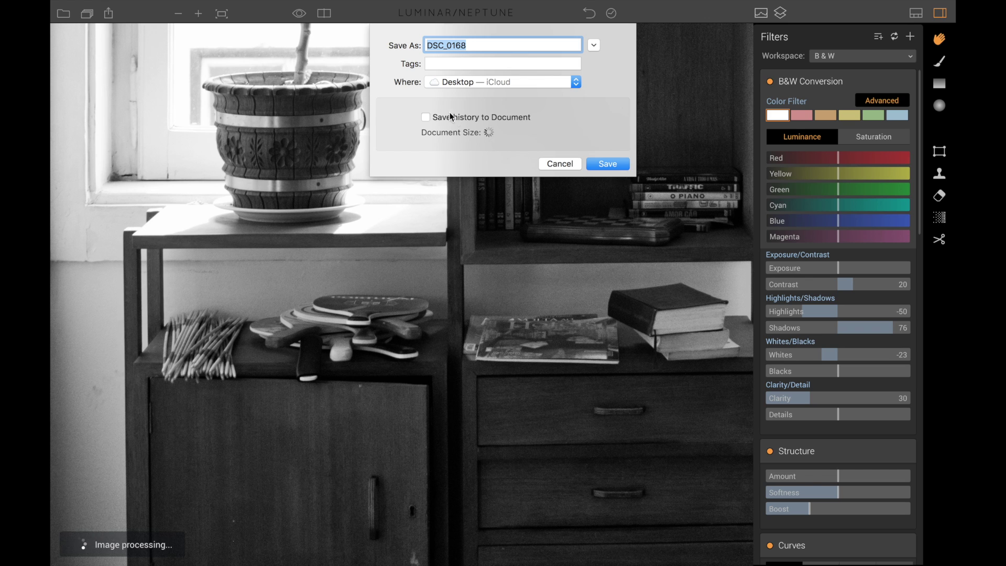
pyautogui.click(426, 117)
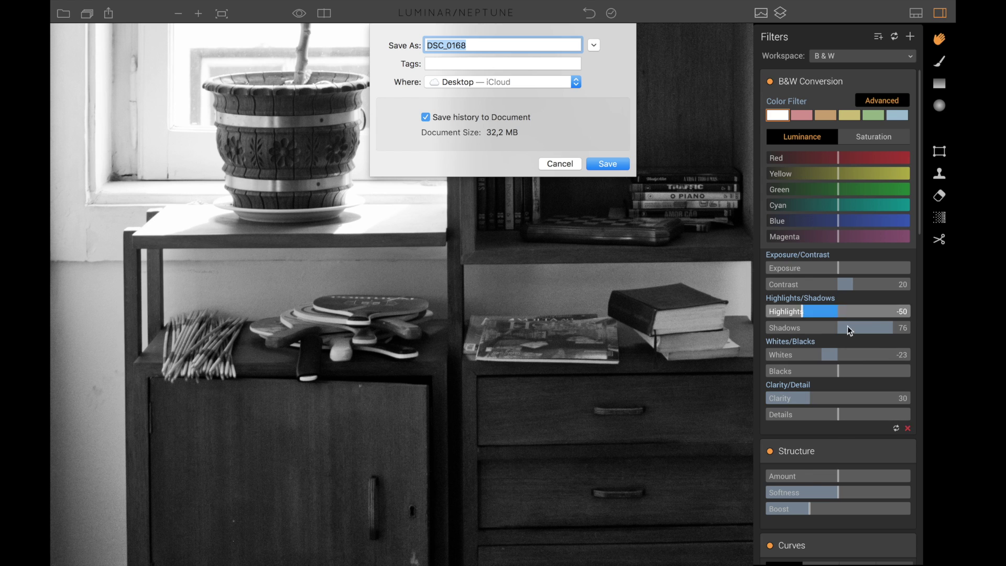
pyautogui.click(448, 116)
pyautogui.click(560, 164)
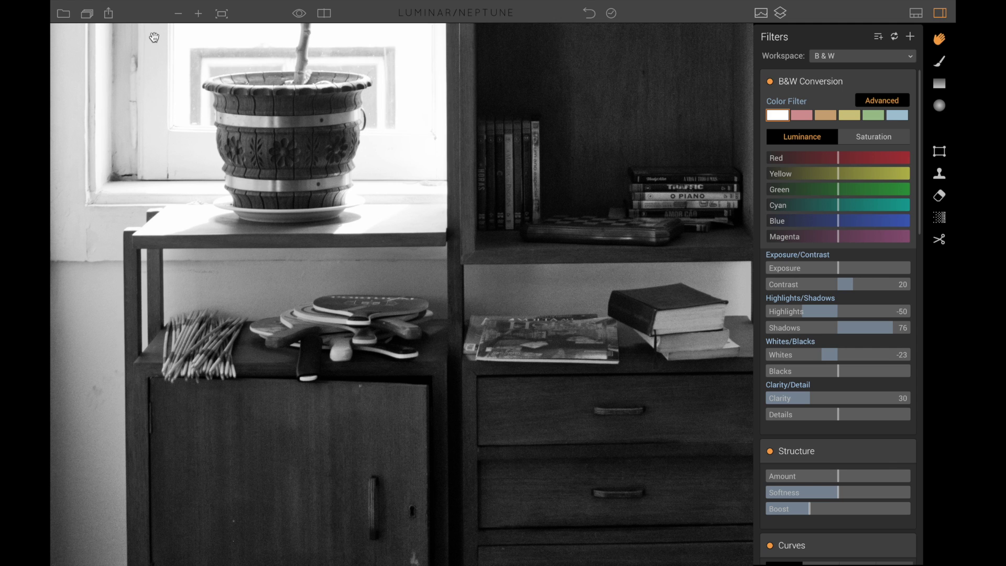
# Step: Start exporting the black-and-white photo and choose TIFF as the file format
pyautogui.click(138, 7)
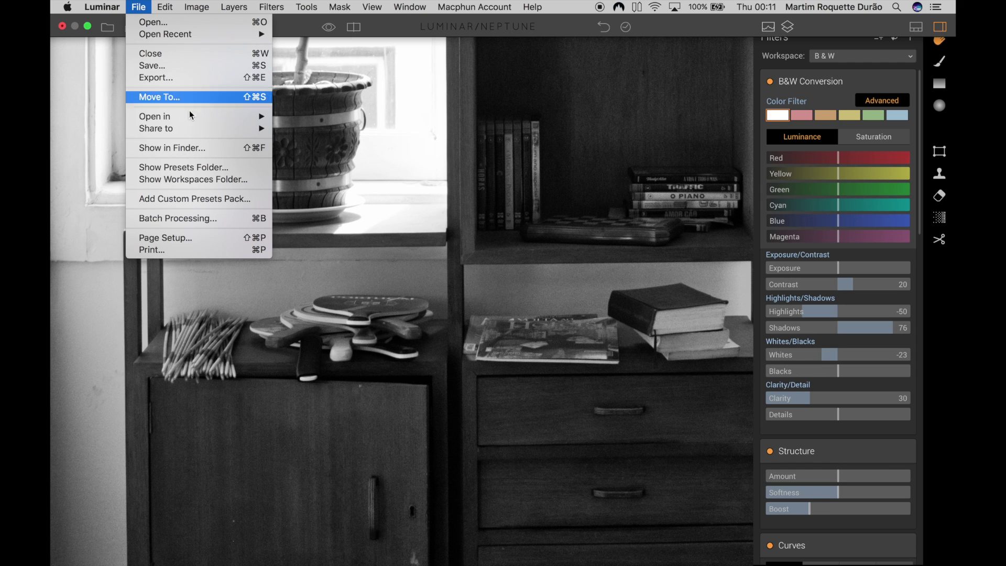
pyautogui.click(172, 78)
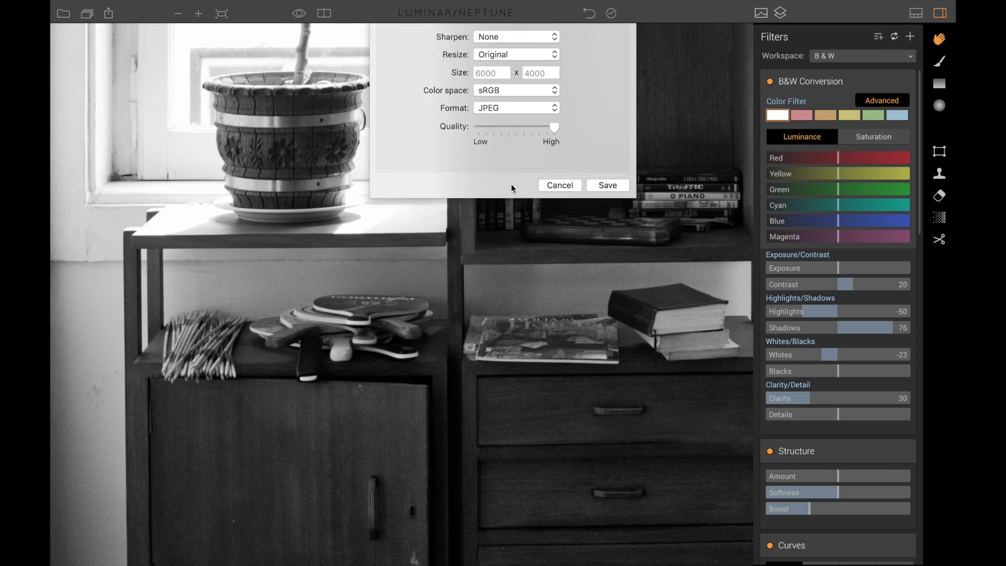
pyautogui.click(536, 111)
pyautogui.click(536, 110)
pyautogui.click(517, 181)
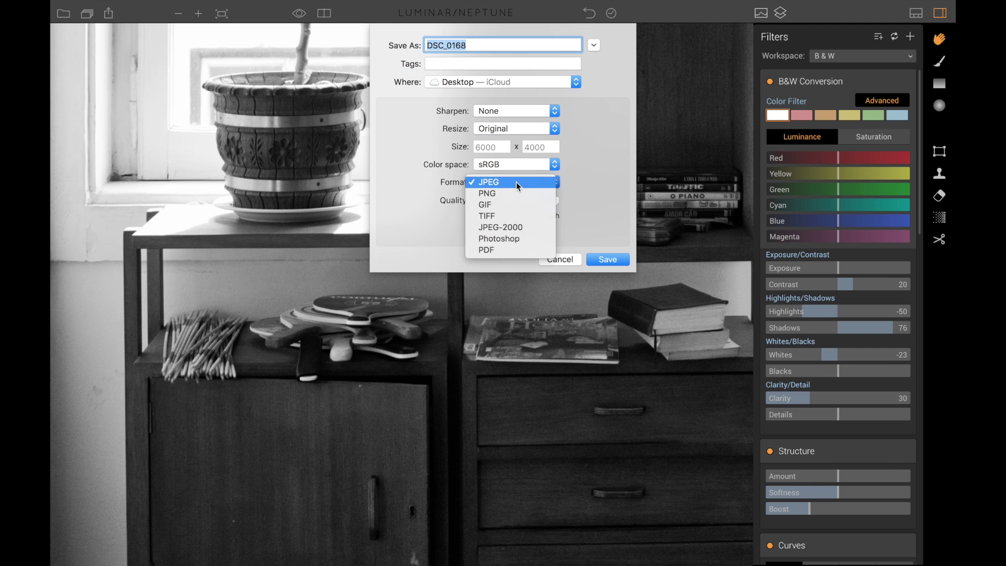
pyautogui.click(524, 215)
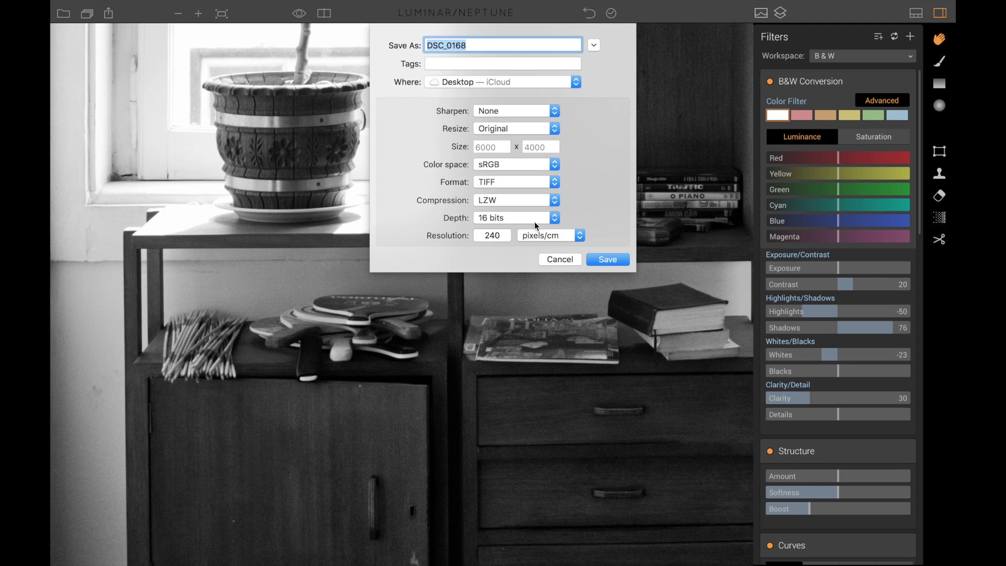
# Step: Set the TIFF export to no compression and 300 pixels/cm, keeping the original size and no sharpening
pyautogui.click(504, 200)
pyautogui.click(492, 196)
pyautogui.doubleClick(495, 236)
pyautogui.write('300')
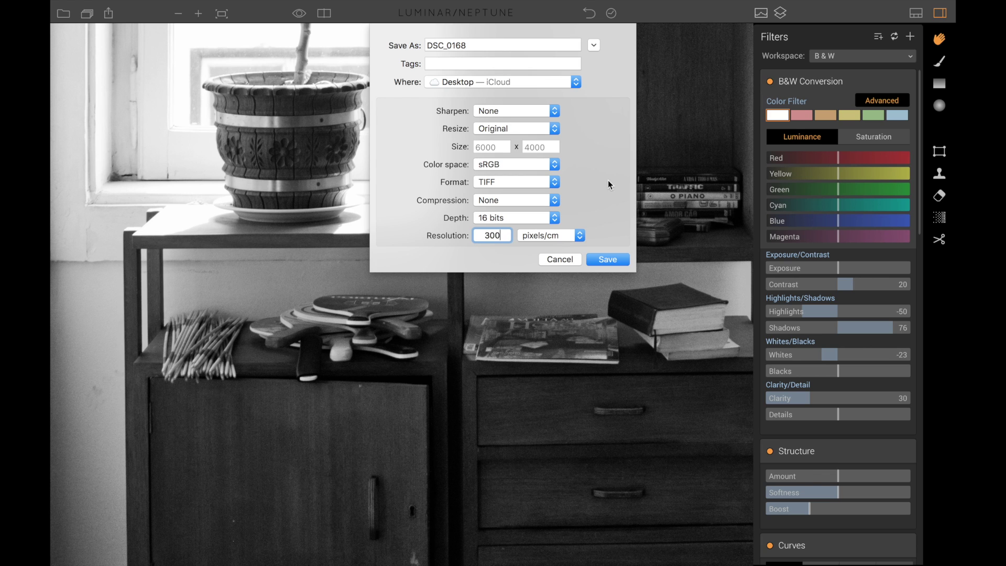
pyautogui.click(518, 127)
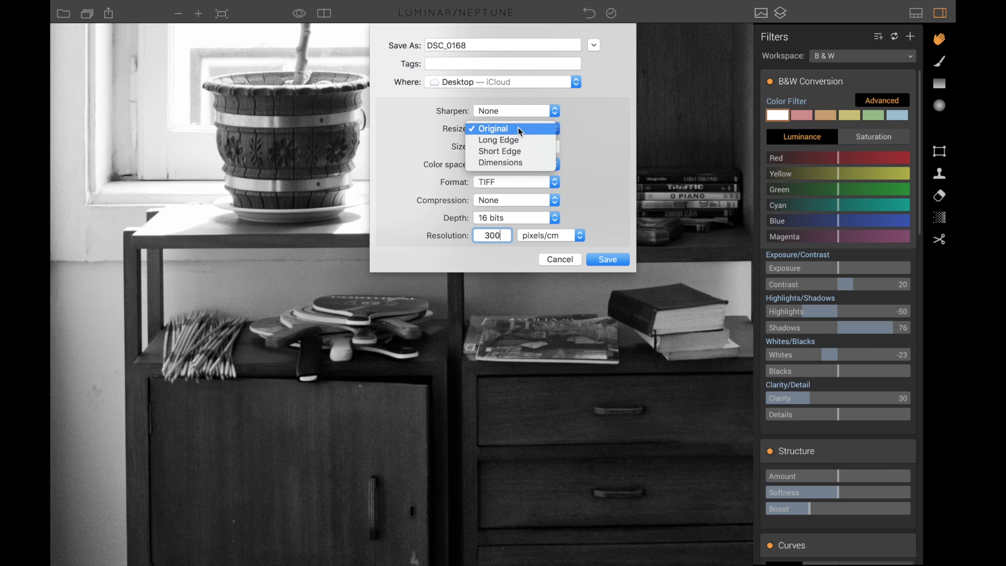
pyautogui.click(518, 127)
pyautogui.click(521, 106)
pyautogui.click(521, 105)
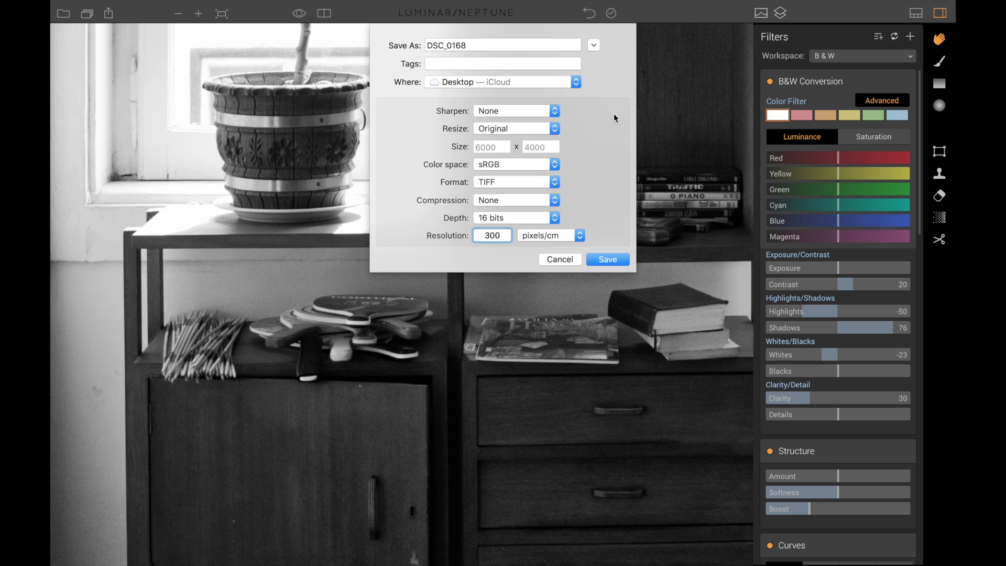
# Step: Export the photo as LUMINAR DSC_0168 into the Desktop's untitled folder and dismiss the review request
pyautogui.click(594, 45)
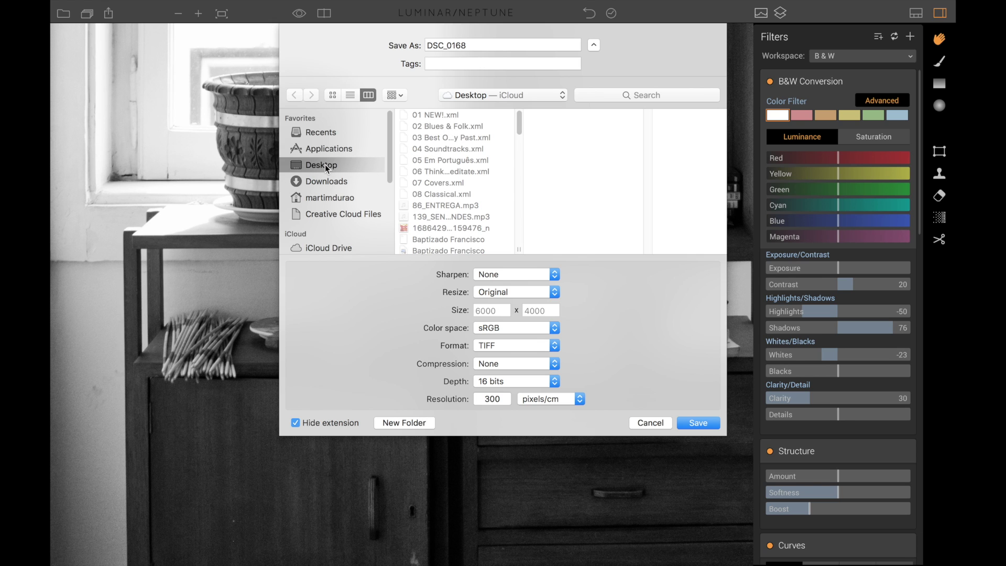
pyautogui.scroll(-10, 461, 194)
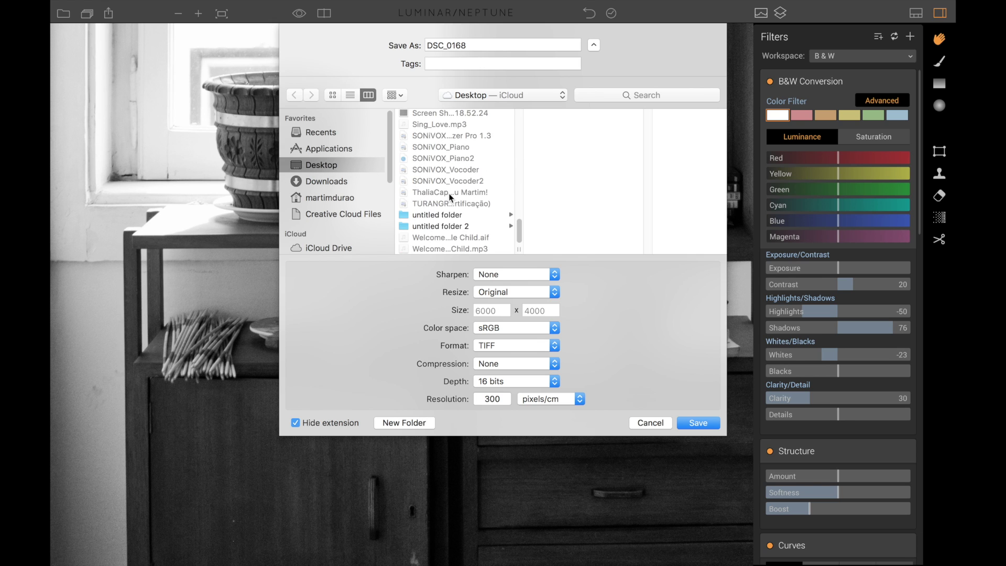
pyautogui.click(454, 216)
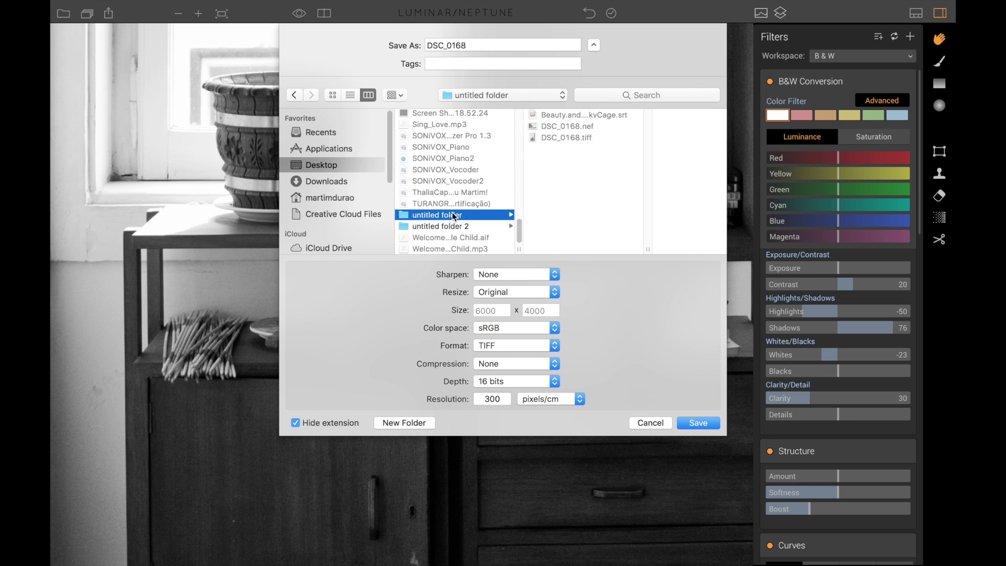
pyautogui.click(432, 47)
pyautogui.write('LUMINR')
pyautogui.press('BackSpace')
pyautogui.write('AR')
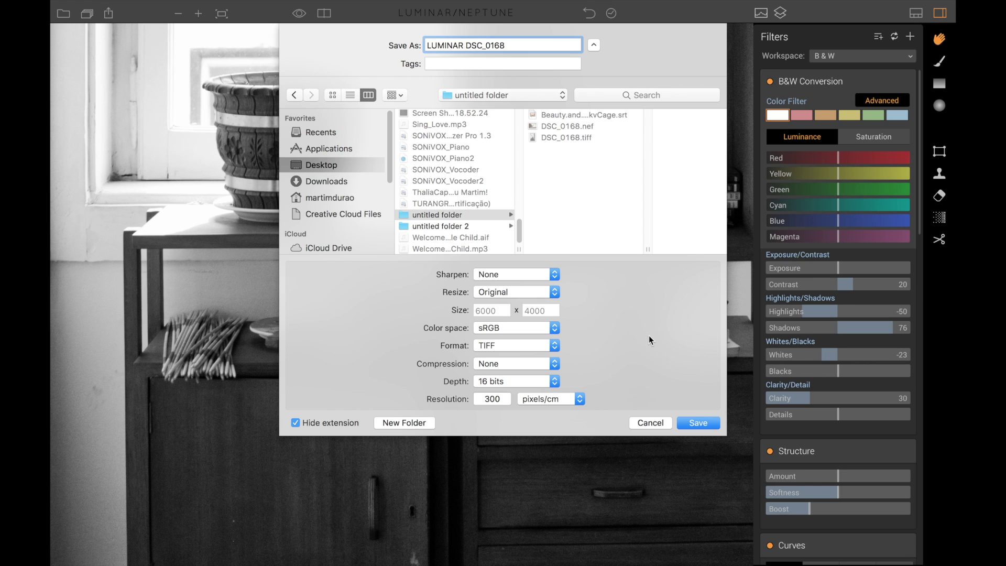
pyautogui.click(708, 423)
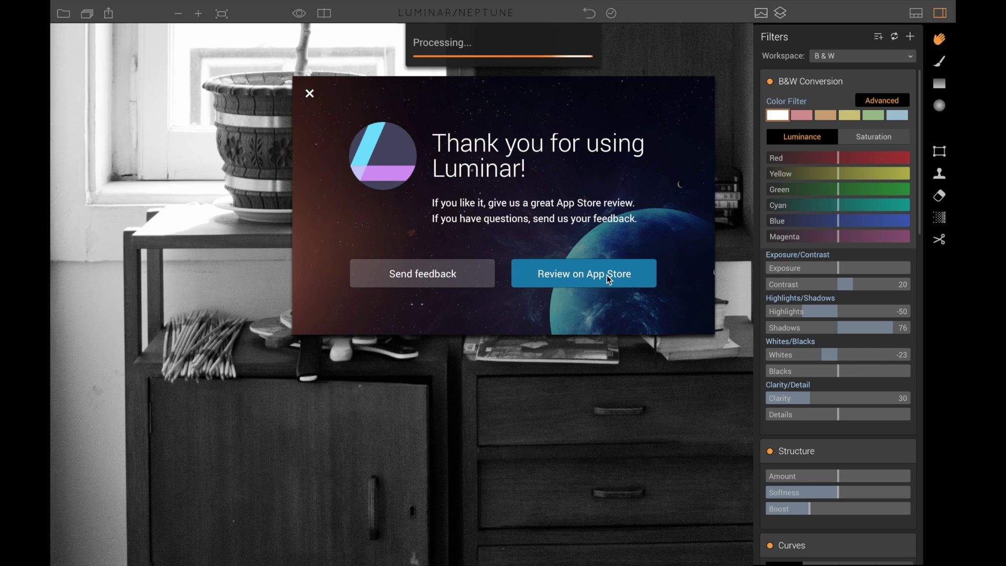
pyautogui.click(310, 94)
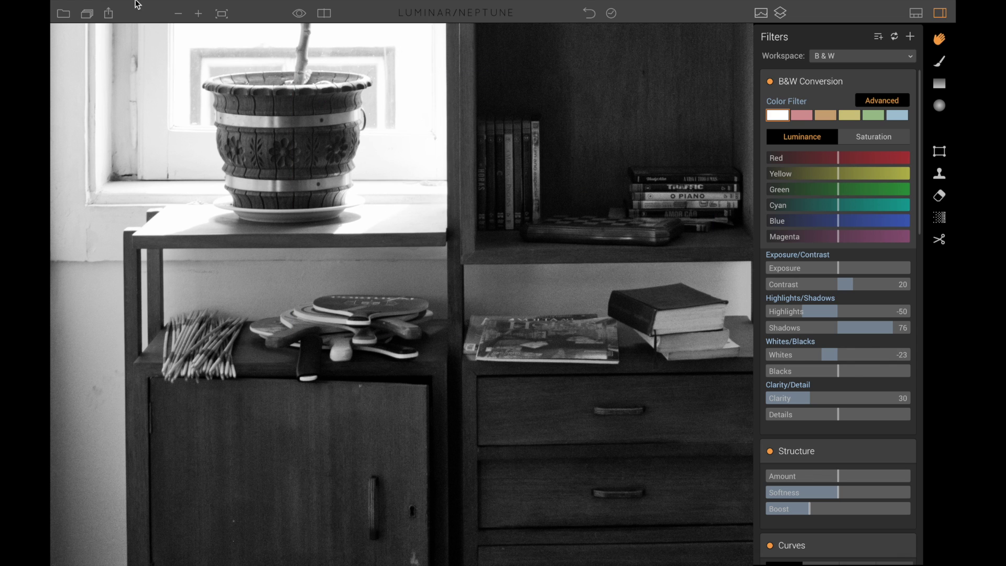
# Step: Quit Luminar without saving the changes to DSC_0168.nef and switch to ON1 Photo RAW
pyautogui.click(116, 7)
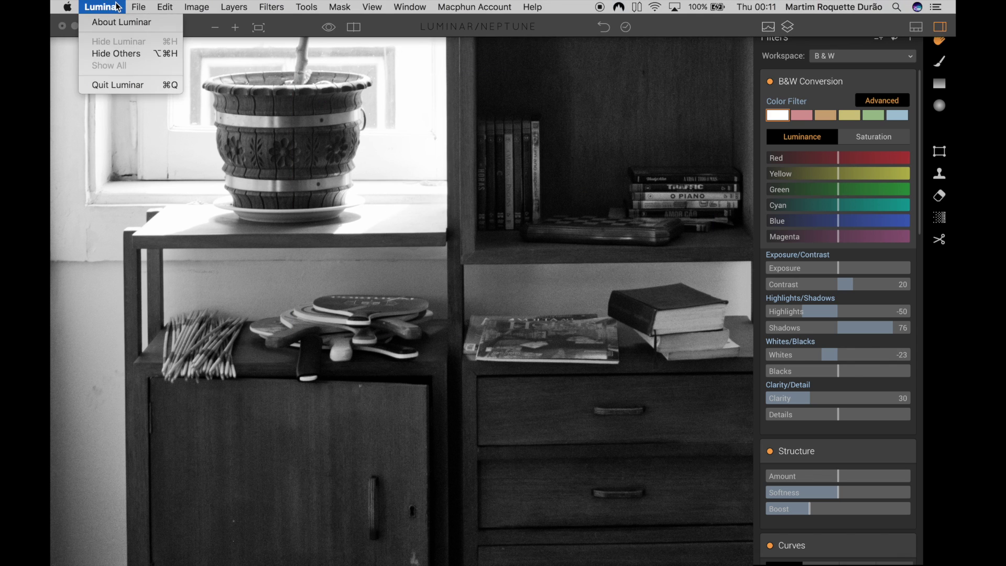
pyautogui.click(127, 90)
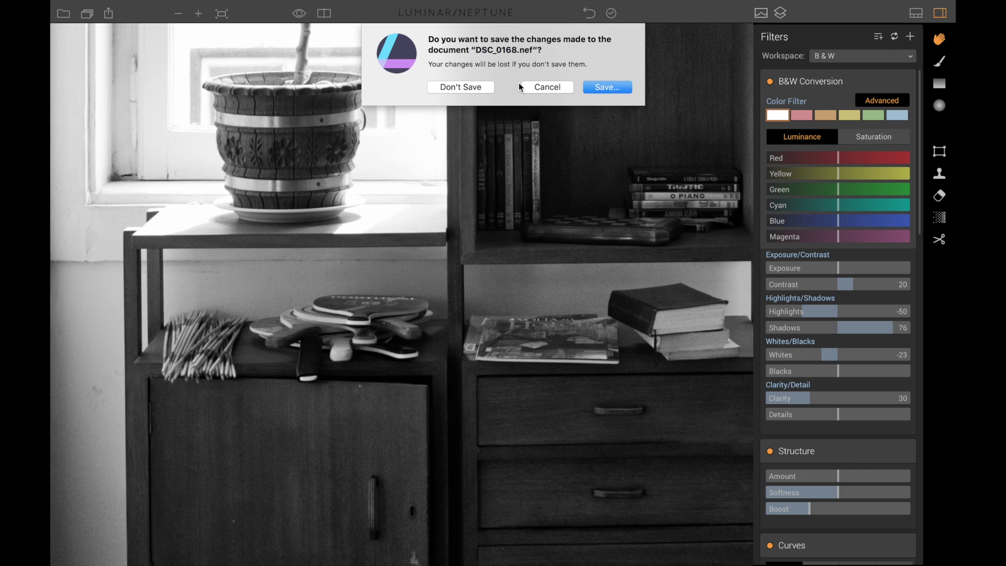
pyautogui.click(461, 87)
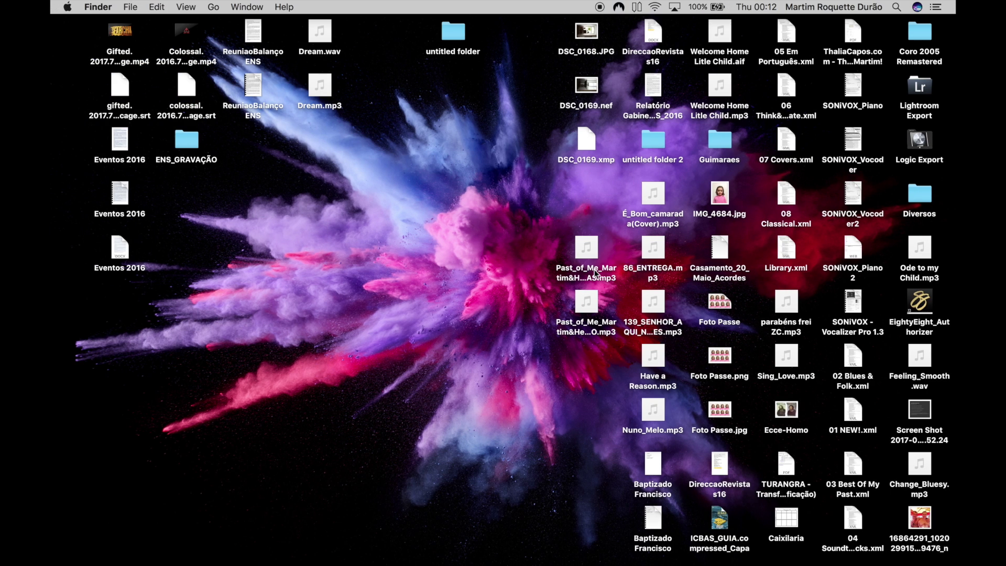
pyautogui.hotkey('ctrl', 'Up')
pyautogui.click(614, 29)
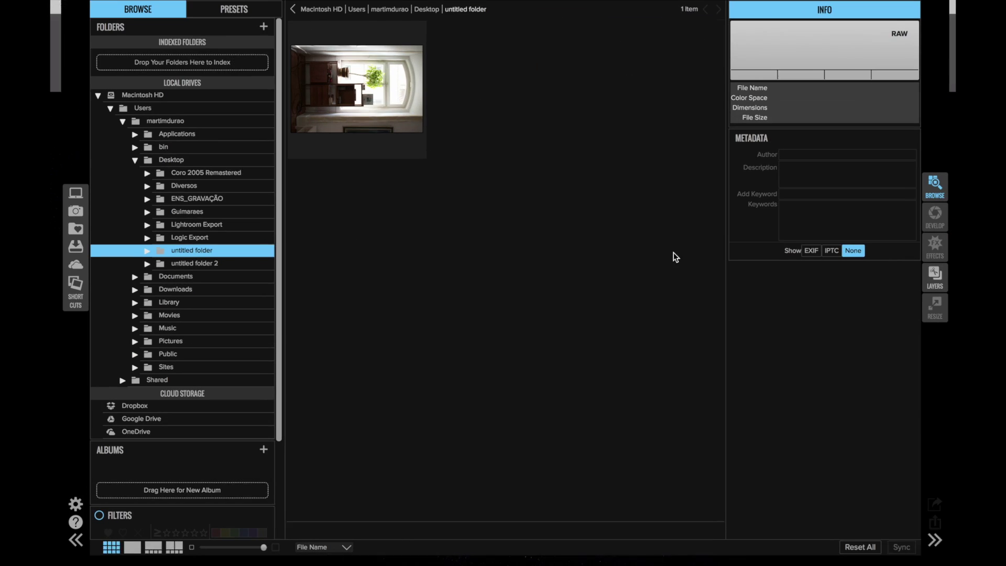
# Step: Refresh the Desktop's untitled folder by moving to the neighbouring Logic Export folder and back
pyautogui.click(366, 91)
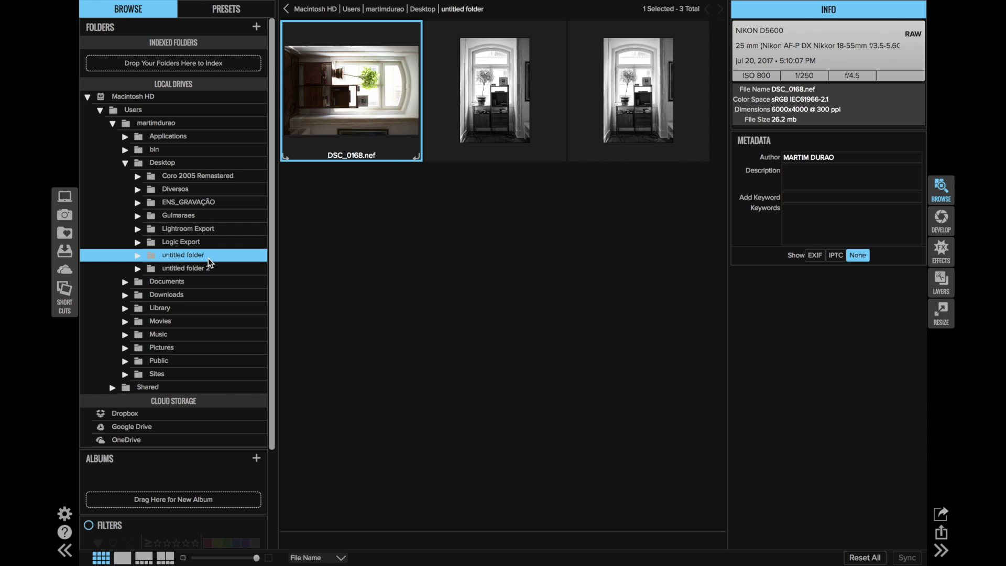
pyautogui.press('Up')
pyautogui.press('Up')
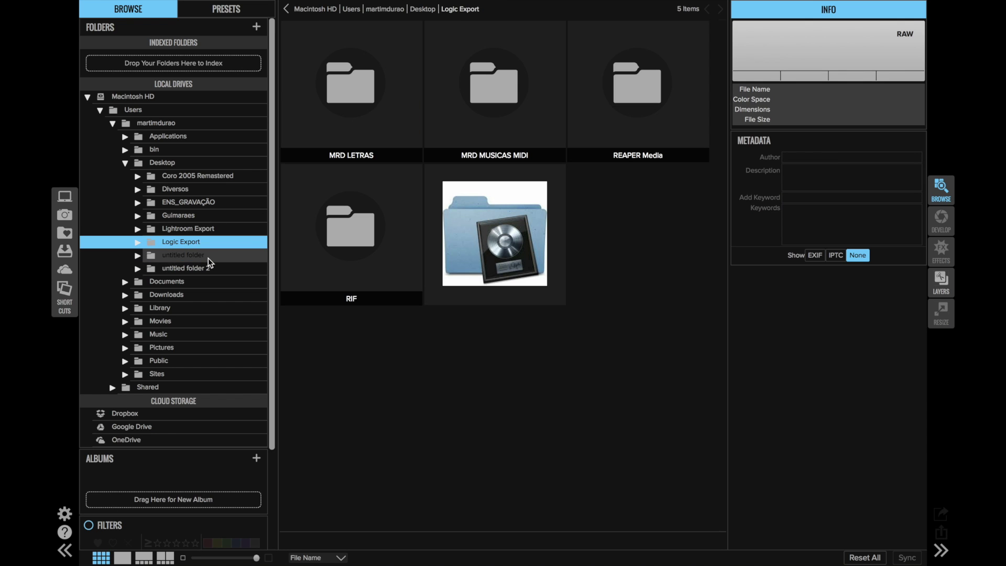
pyautogui.press('Down')
pyautogui.press('Down')
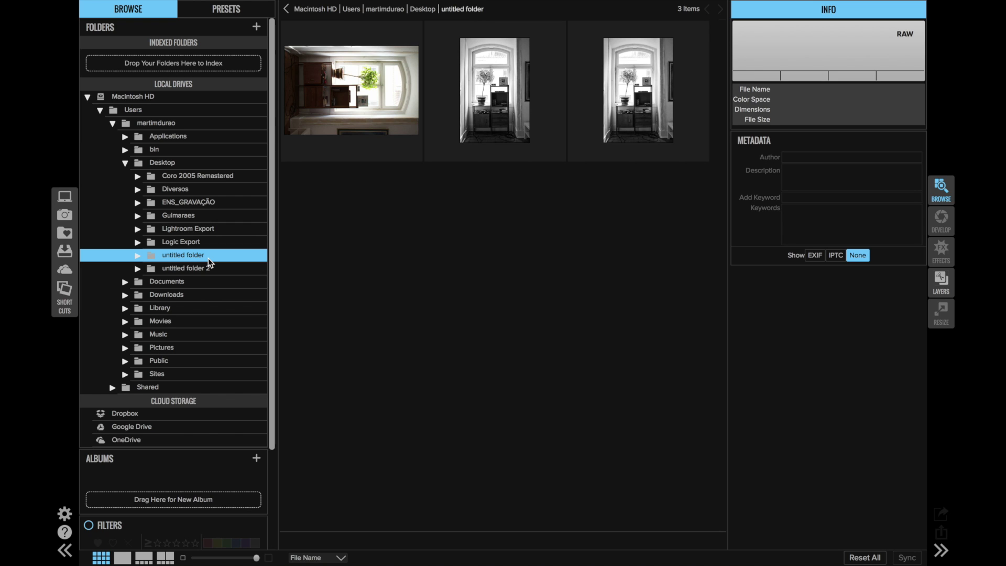
pyautogui.scroll(-1, 208, 258)
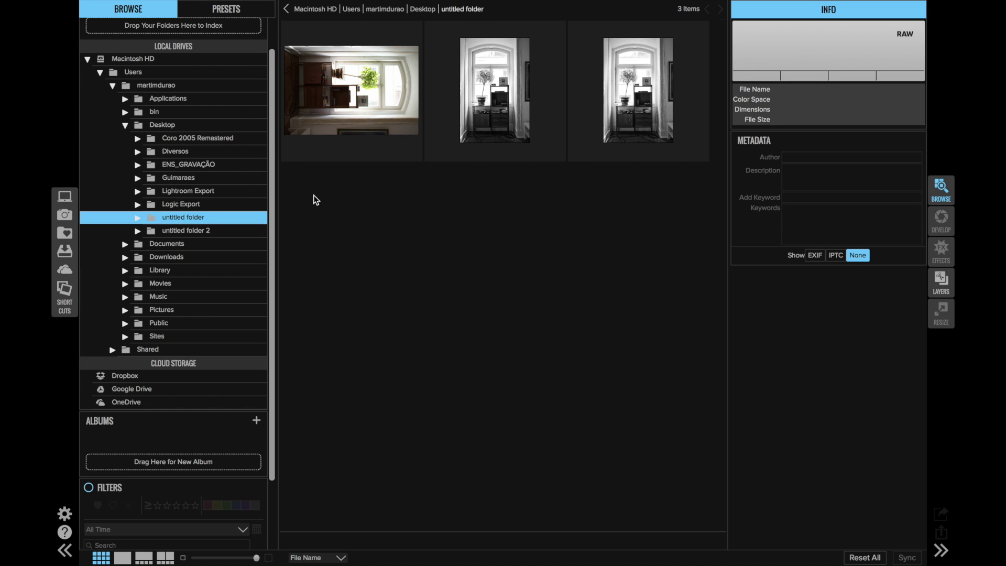
# Step: Try to rotate DSC_0168.nef in the single-photo view, and return to the thumbnails of the untitled folder
pyautogui.click(348, 100)
pyautogui.doubleClick(376, 86)
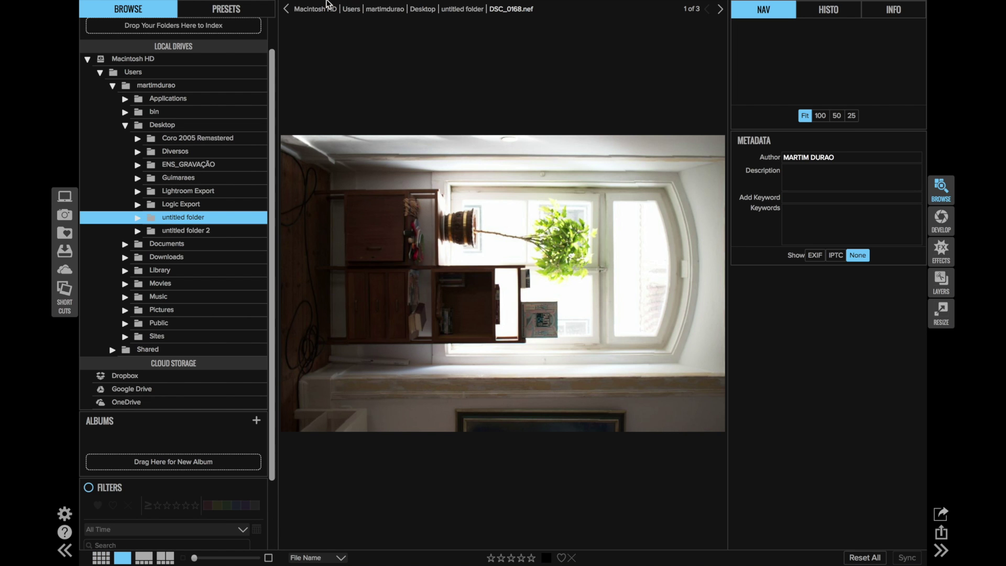
pyautogui.moveTo(336, 4)
pyautogui.click(230, 7)
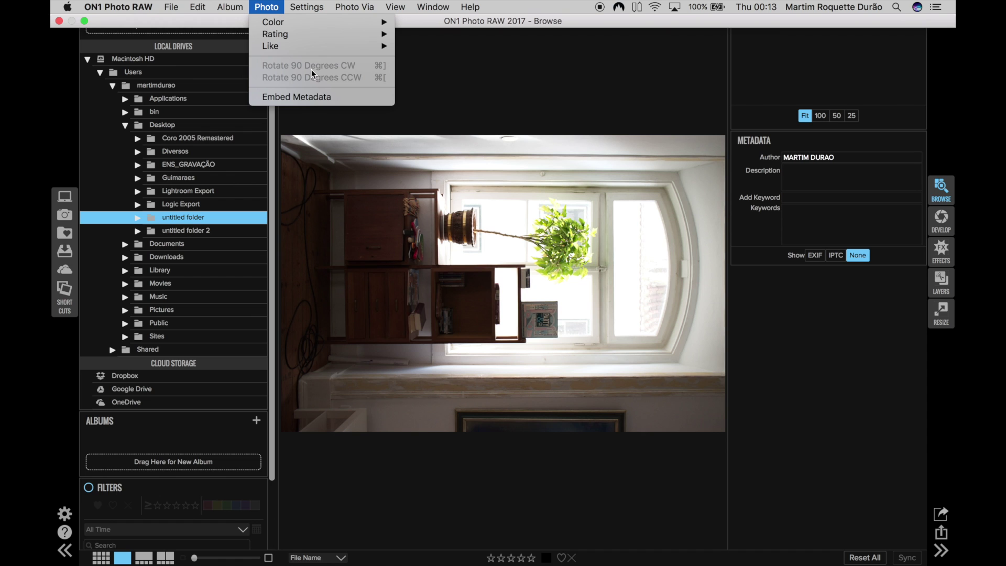
pyautogui.click(520, 95)
pyautogui.moveTo(296, 4)
pyautogui.press('super+1')
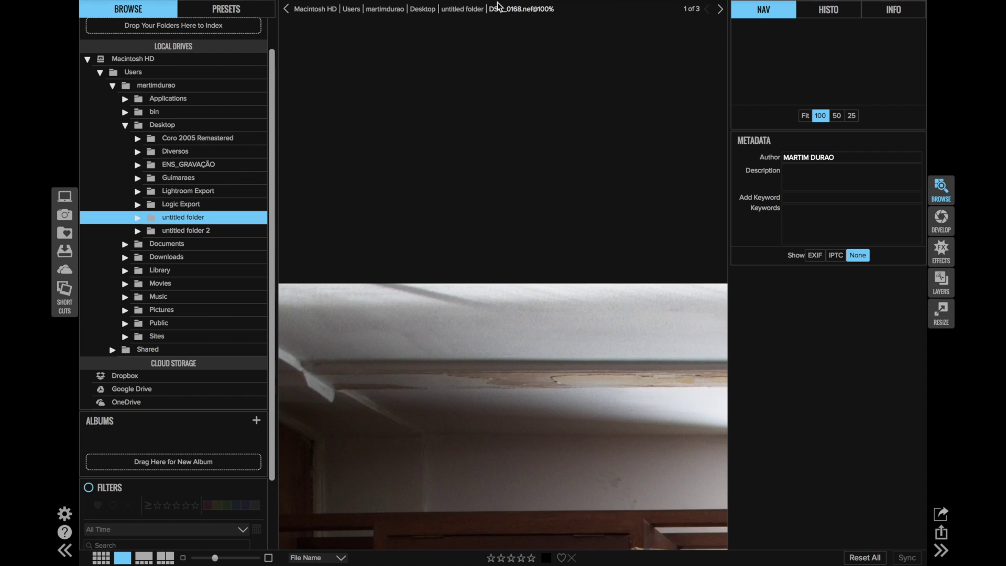
pyautogui.click(173, 221)
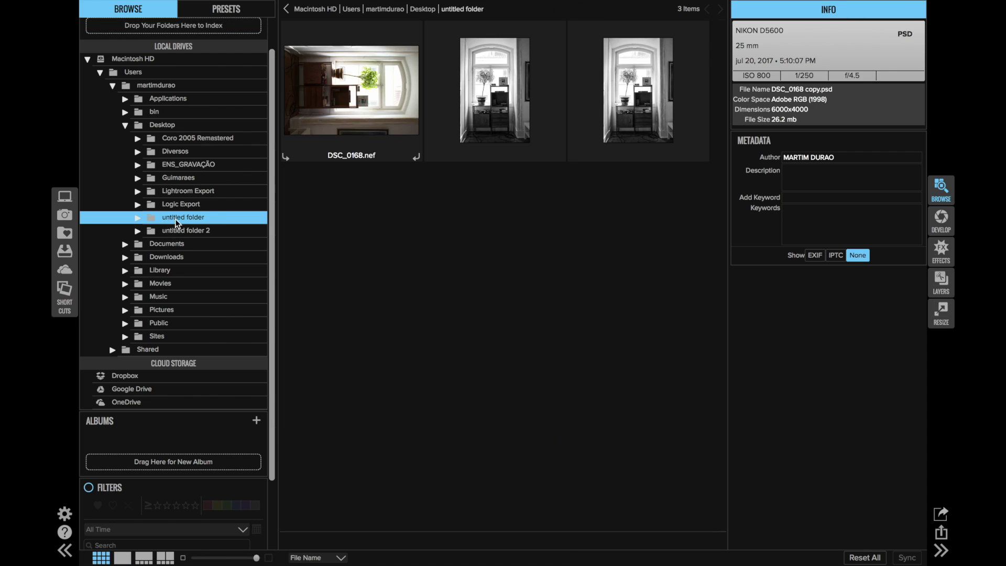
# Step: Rotate DSC_0168.nef 90 degrees counterclockwise from its thumbnail and open it in the Develop module
pyautogui.click(366, 85)
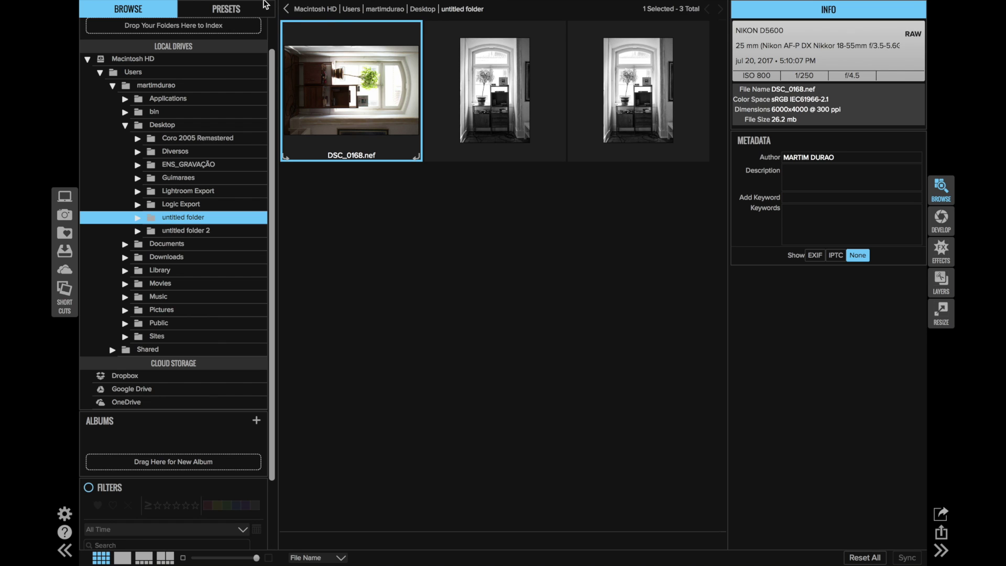
pyautogui.click(231, 7)
pyautogui.click(294, 77)
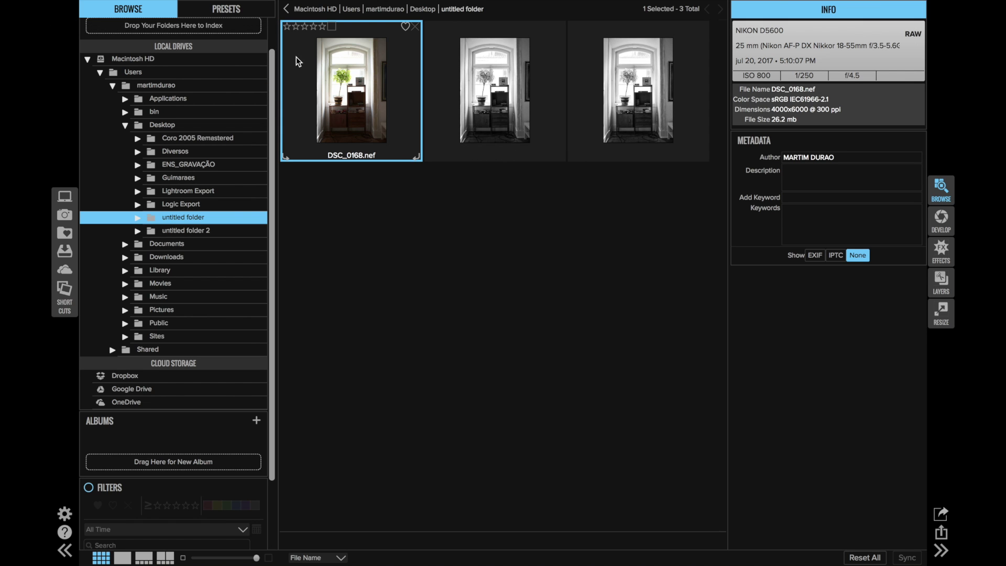
pyautogui.click(943, 227)
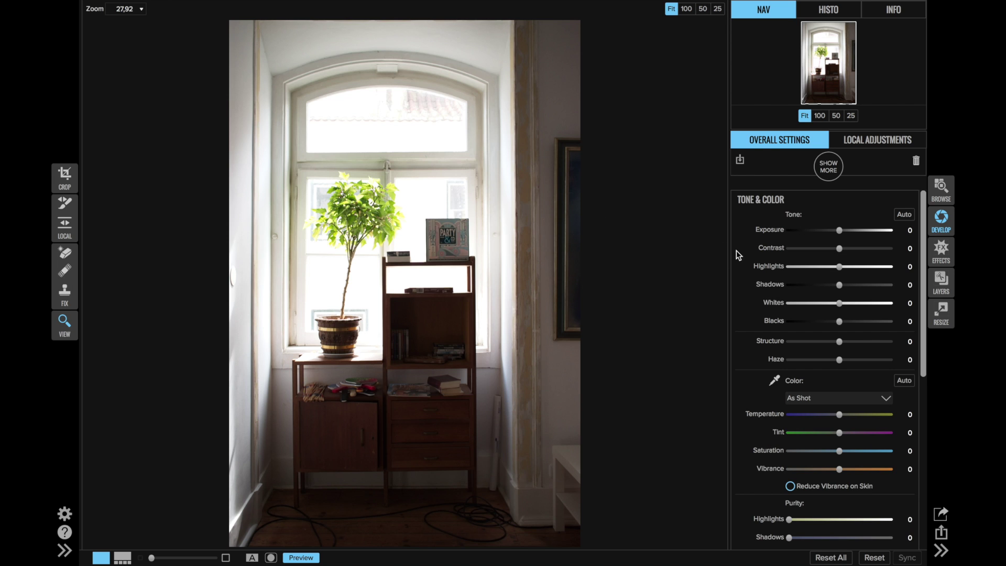
# Step: Set Contrast to 20 and Highlights to -42, and add the Black & White adjustment to the photo
pyautogui.moveTo(854, 251); pyautogui.dragTo(863, 249)
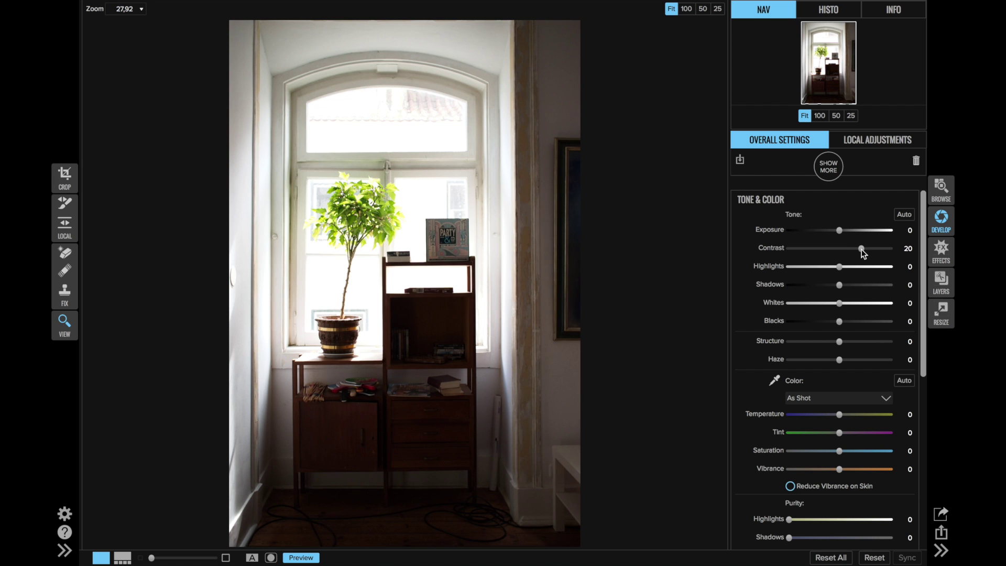
pyautogui.moveTo(810, 267)
pyautogui.mouseDown()
pyautogui.moveTo(780, 267)
pyautogui.moveTo(806, 273)
pyautogui.mouseUp()
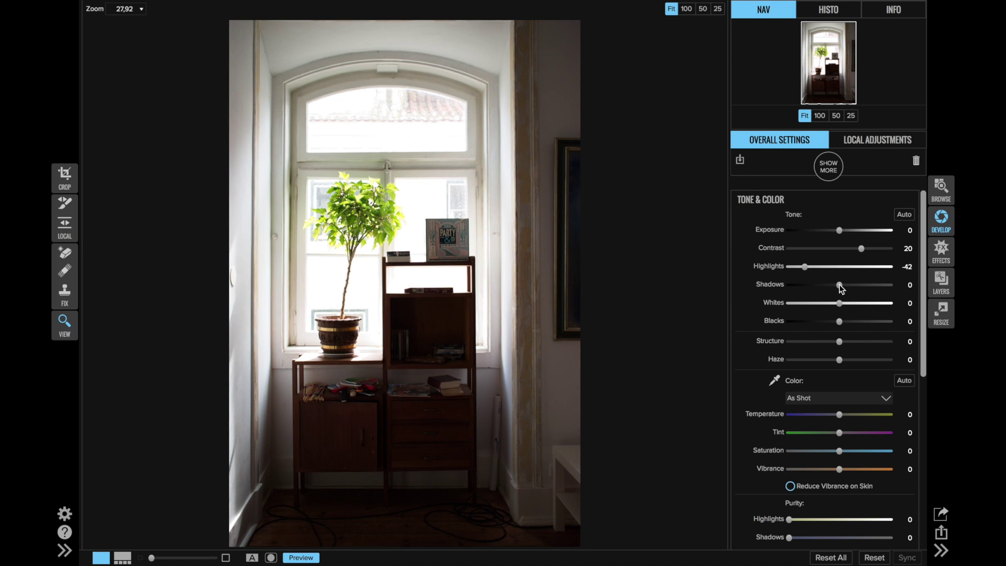
pyautogui.click(828, 175)
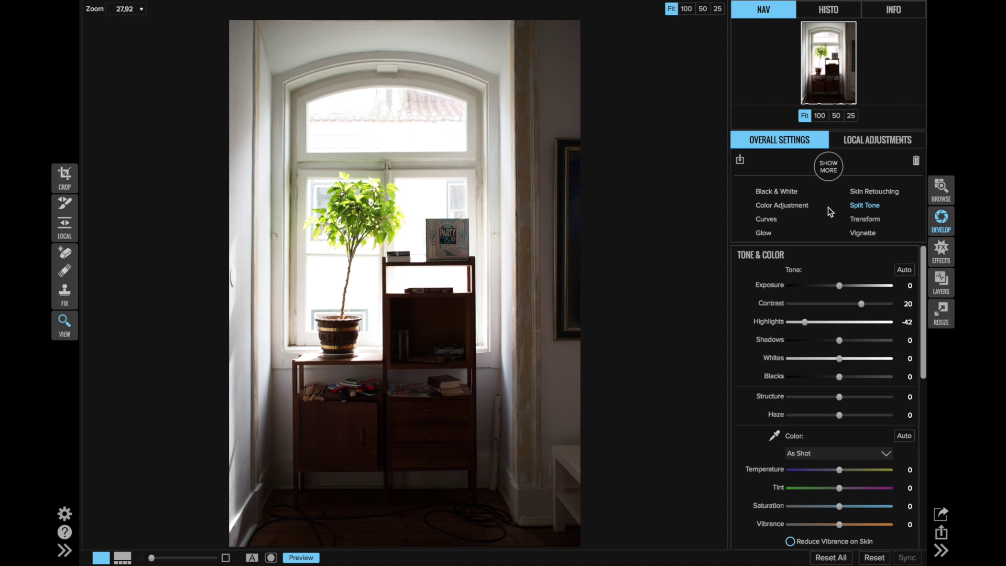
pyautogui.click(778, 193)
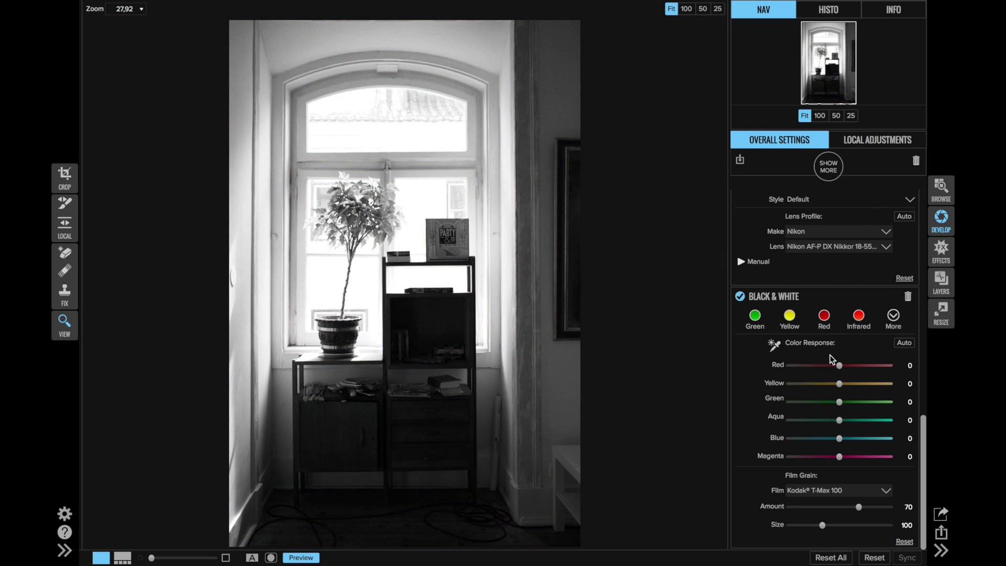
# Step: In Tone & Color, set Whites to -13, Structure to 30 and Shadows to 30
pyautogui.scroll(5, 833, 346)
pyautogui.scroll(6, 842, 335)
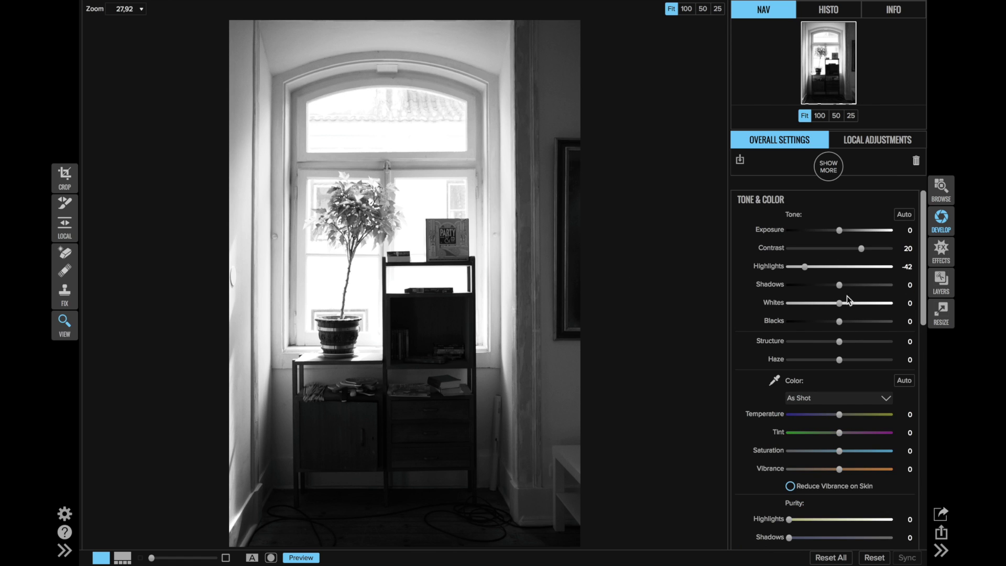
pyautogui.click(825, 304)
pyautogui.moveTo(854, 343); pyautogui.dragTo(868, 346)
pyautogui.moveTo(840, 286); pyautogui.dragTo(894, 286)
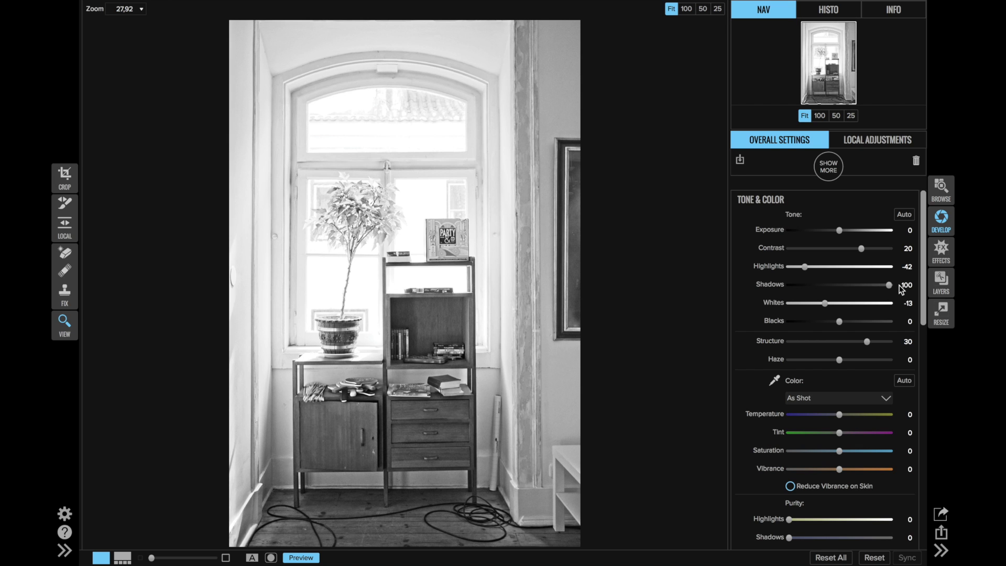
pyautogui.moveTo(890, 285); pyautogui.dragTo(869, 292)
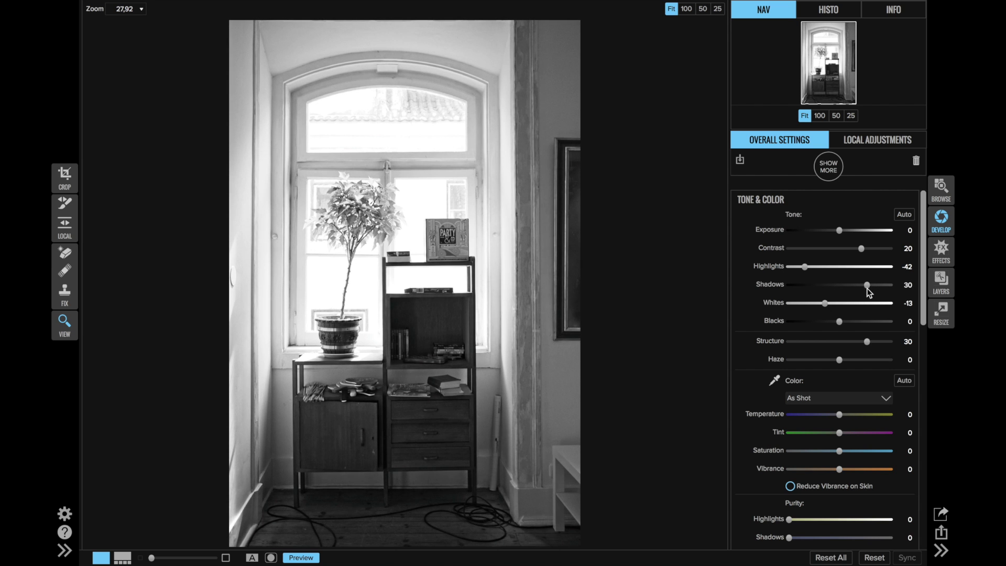
# Step: Inspect the cabinet and shelves at 100% zoom and reduce Shadows to 24
pyautogui.click(397, 350)
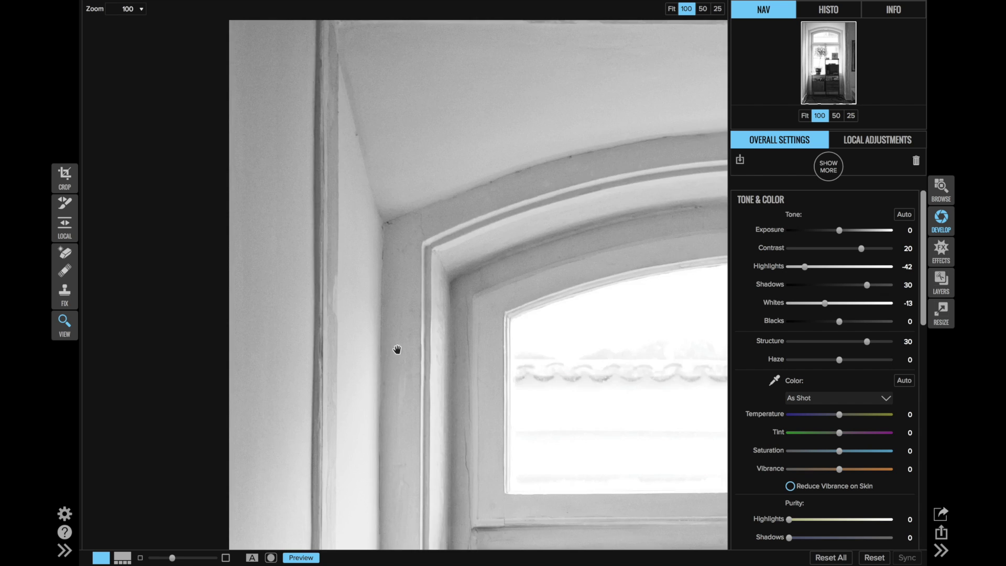
pyautogui.moveTo(408, 433); pyautogui.dragTo(481, 215)
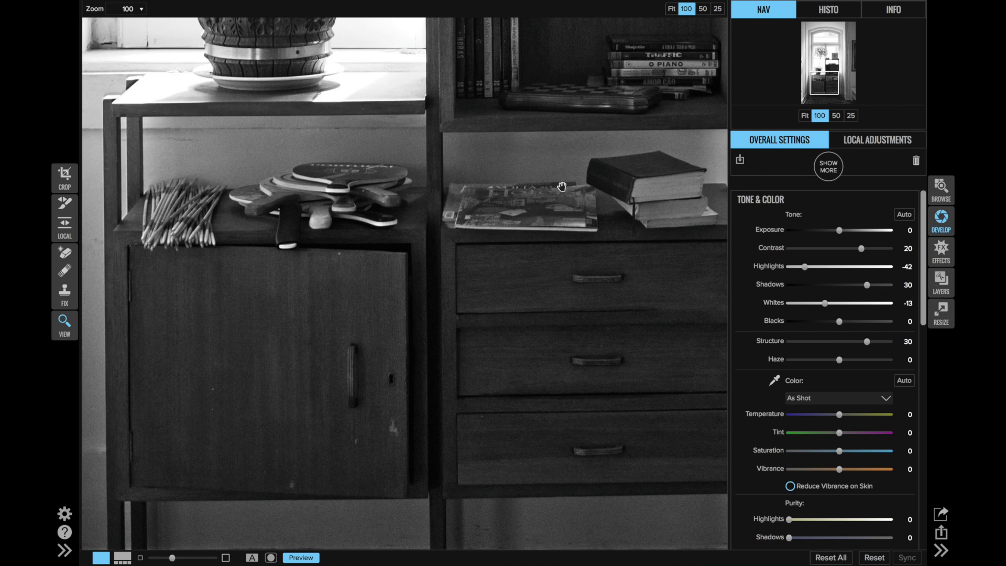
pyautogui.scroll(2, 531, 173)
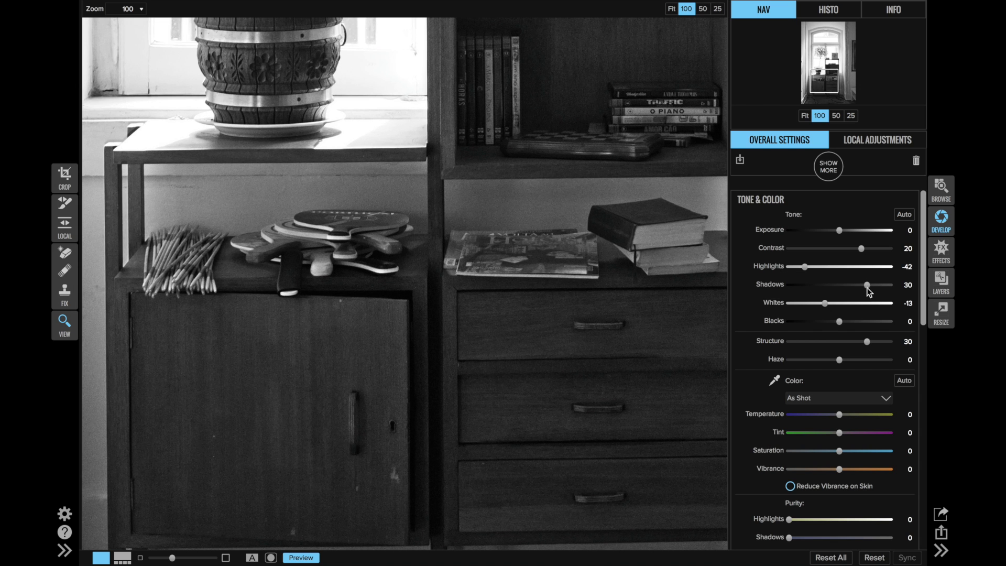
pyautogui.moveTo(862, 285)
pyautogui.mouseDown()
pyautogui.moveTo(845, 285)
pyautogui.moveTo(863, 285)
pyautogui.mouseUp()
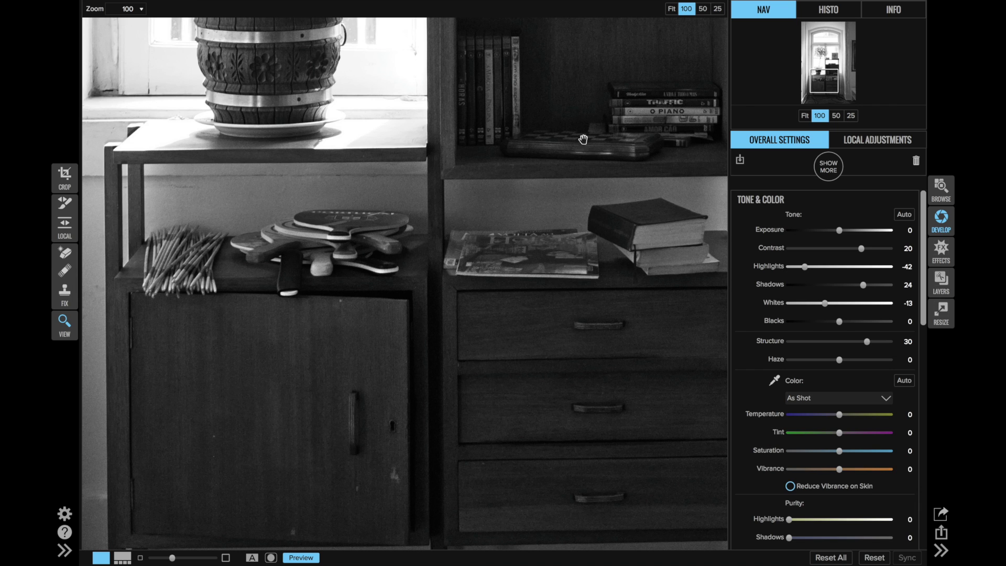
pyautogui.moveTo(582, 139); pyautogui.dragTo(541, 285)
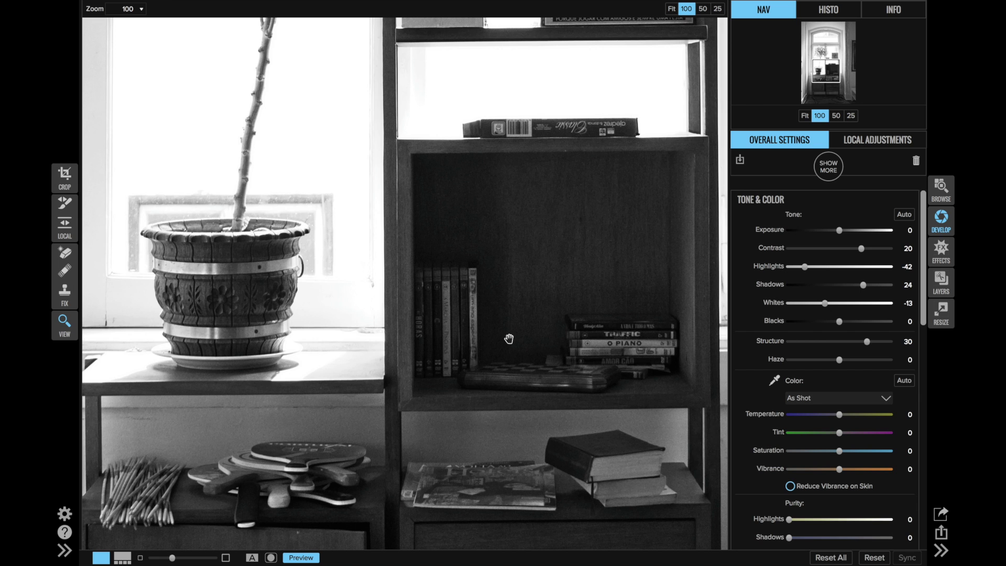
pyautogui.scroll(-6, 507, 188)
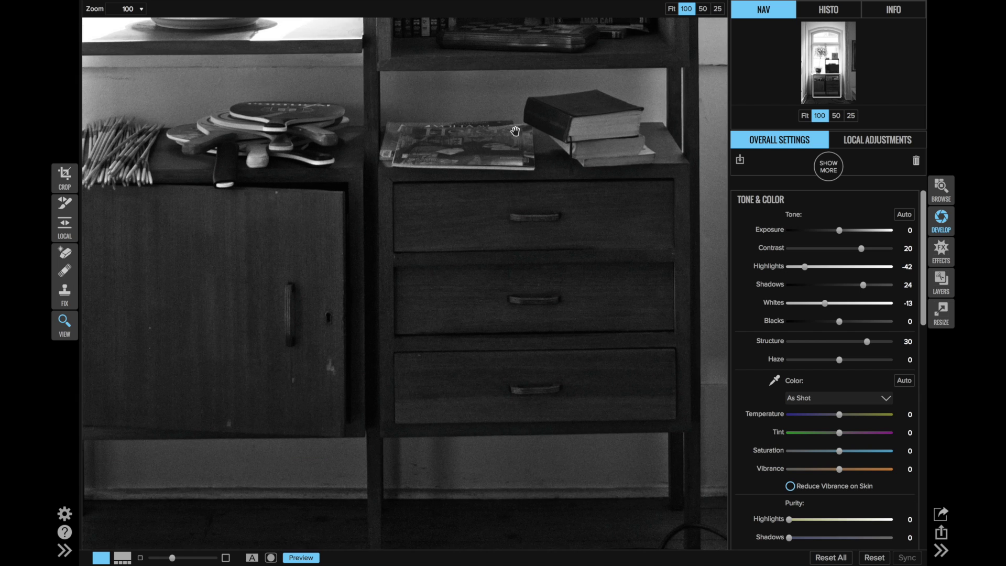
pyautogui.moveTo(383, 159); pyautogui.dragTo(446, 168)
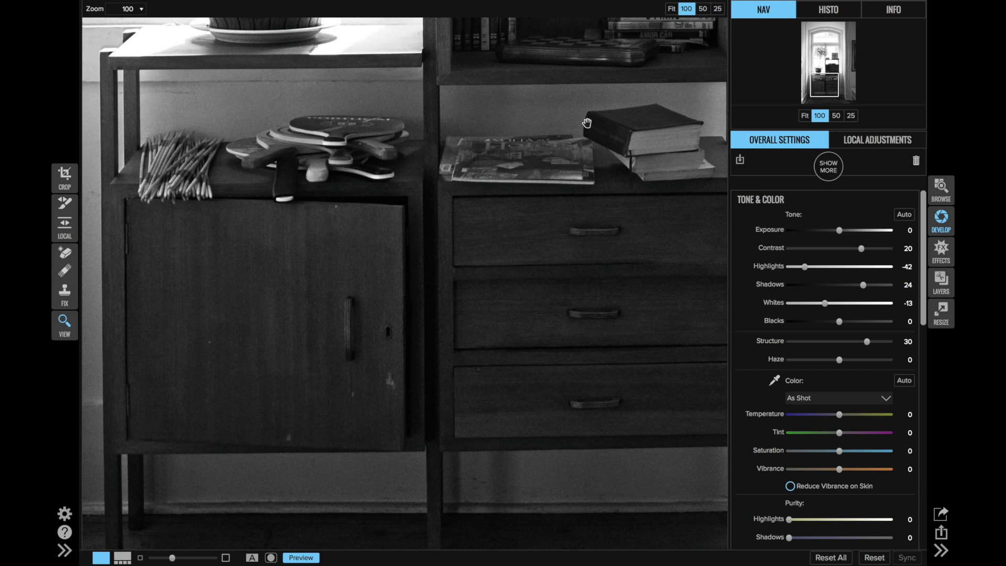
# Step: Start an export of the photo as TIFF with the sRGB IEC61966-2.1 color profile
pyautogui.moveTo(252, 3)
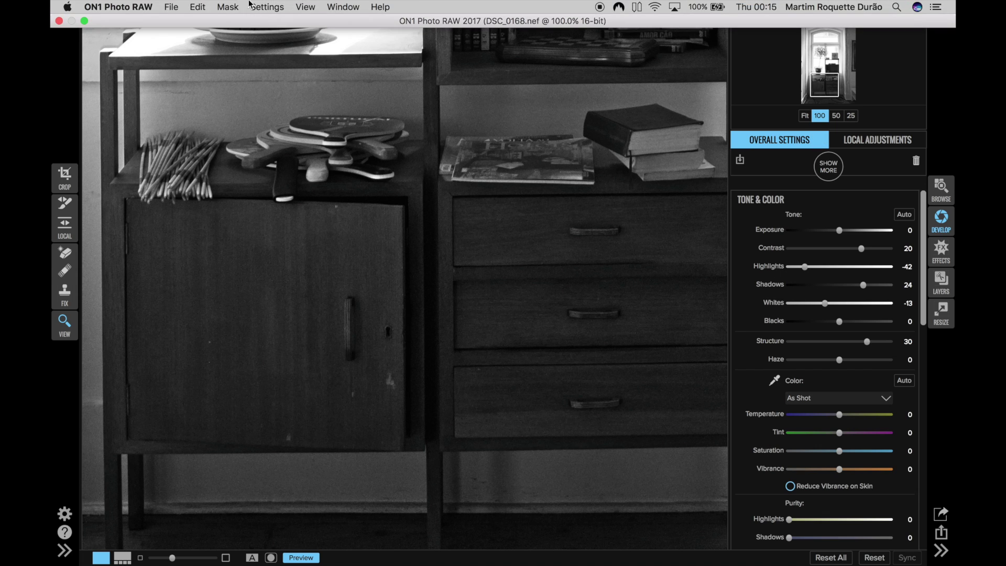
pyautogui.click(173, 7)
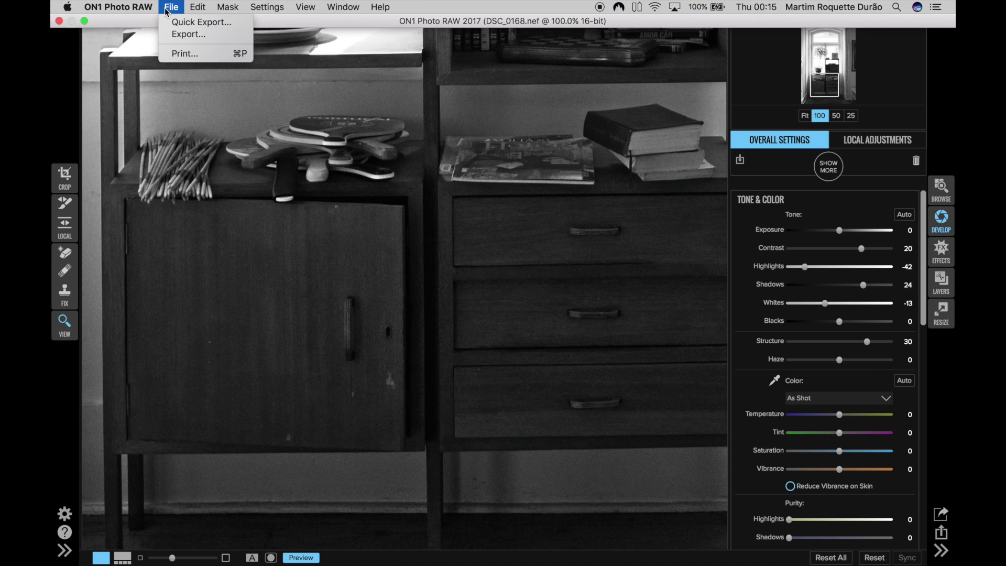
pyautogui.click(178, 34)
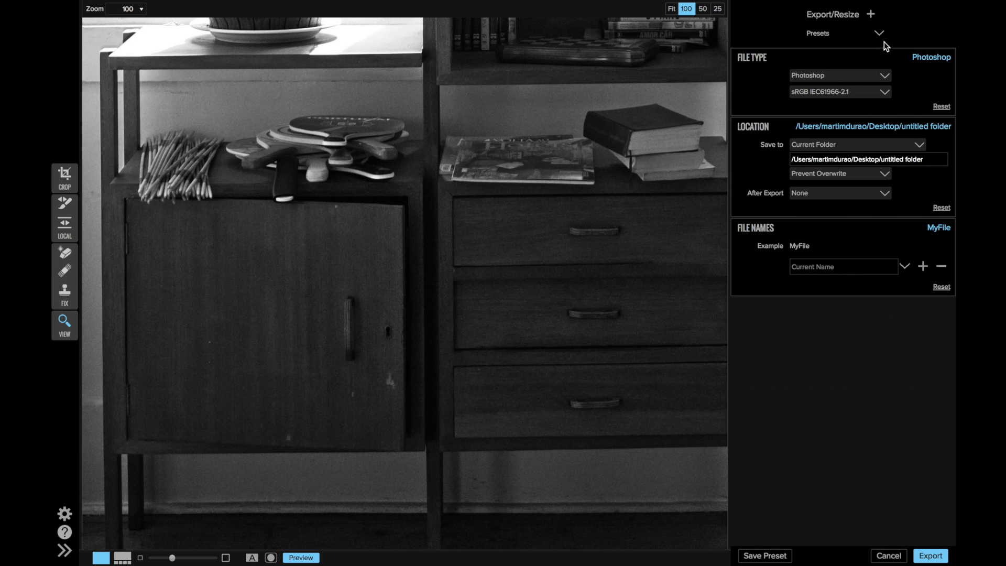
pyautogui.click(864, 79)
pyautogui.click(819, 121)
pyautogui.click(881, 94)
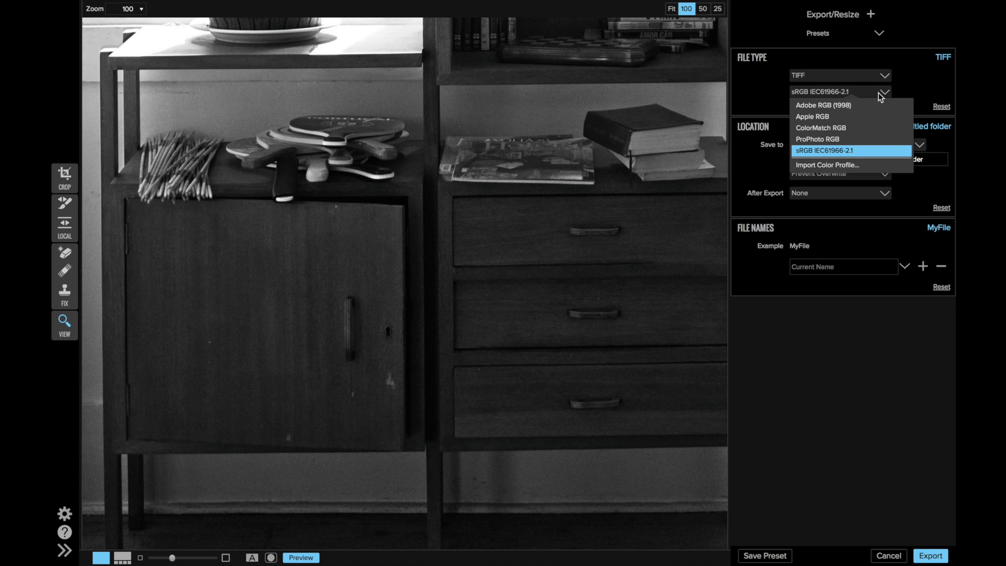
pyautogui.click(874, 148)
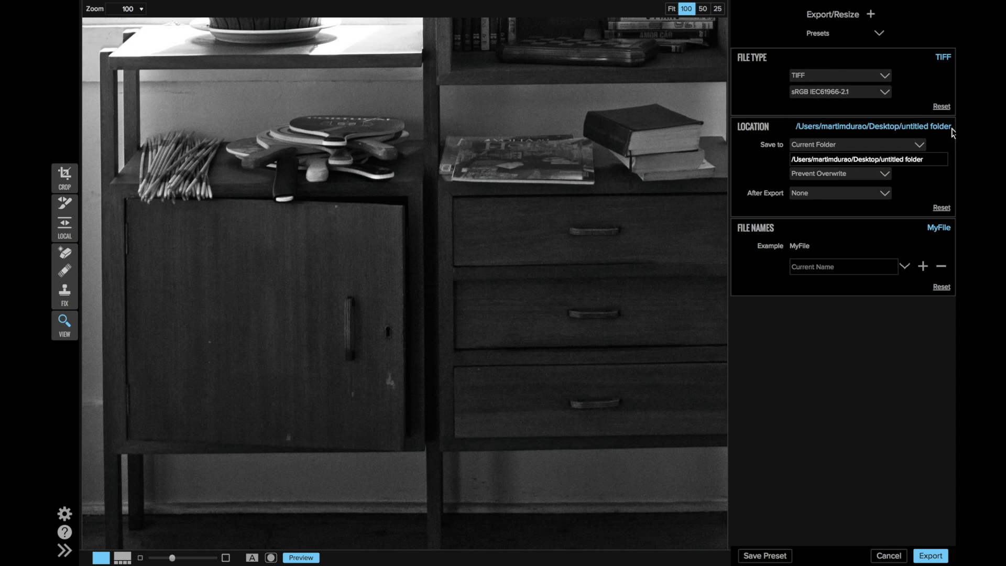
# Step: Keep Current Folder as the save location, export the photo and dismiss the completion message
pyautogui.click(947, 59)
pyautogui.click(946, 58)
pyautogui.click(947, 58)
pyautogui.click(947, 58)
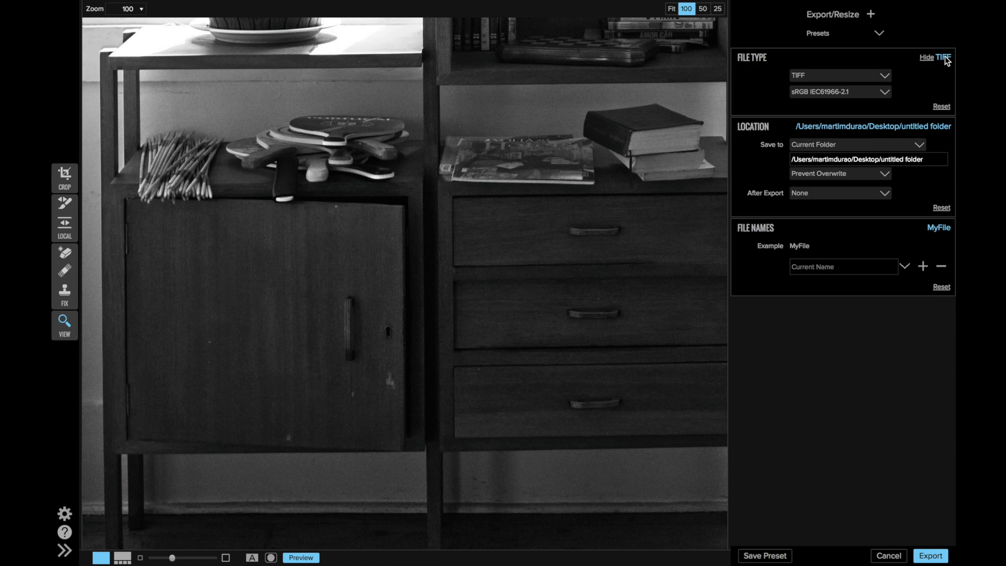
pyautogui.click(861, 144)
pyautogui.click(861, 144)
pyautogui.click(931, 556)
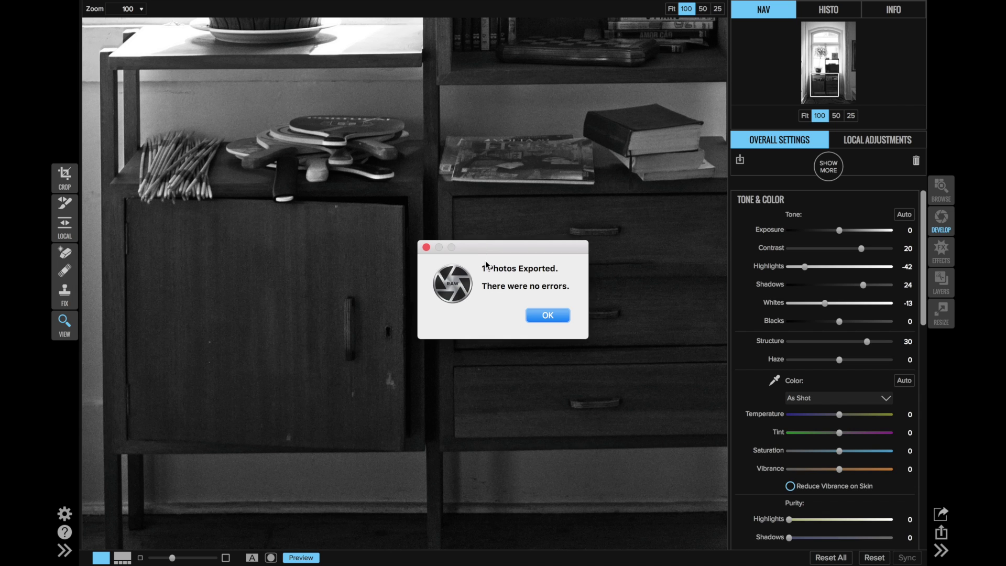
pyautogui.click(557, 318)
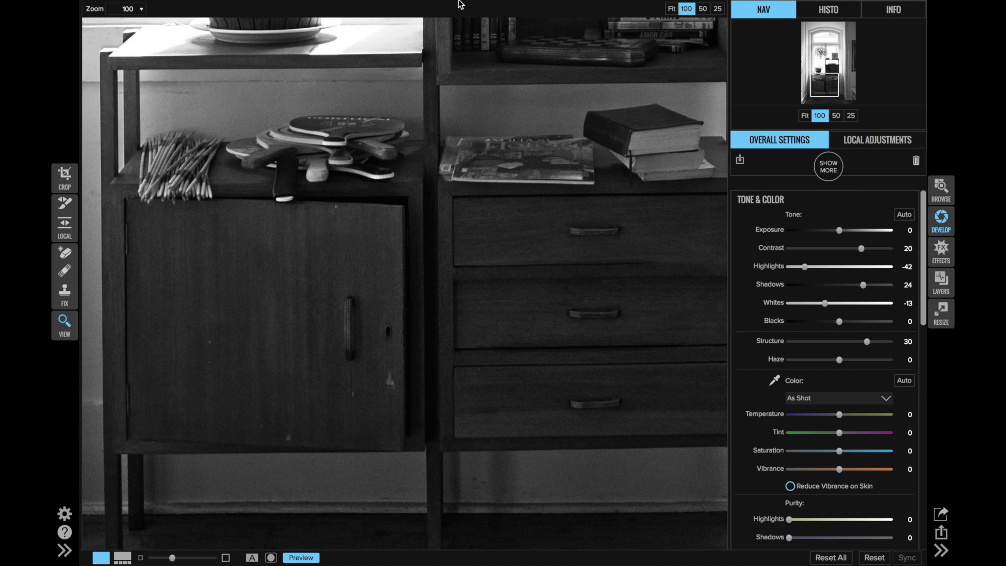
# Step: Quit ON1 Photo RAW and open the Desktop's untitled folder in Finder
pyautogui.moveTo(459, 4)
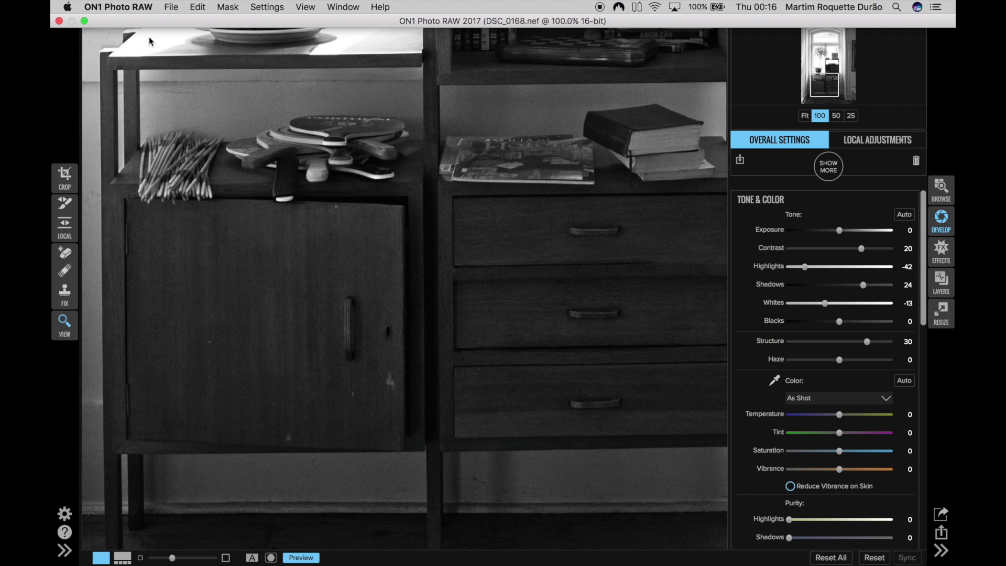
pyautogui.click(139, 10)
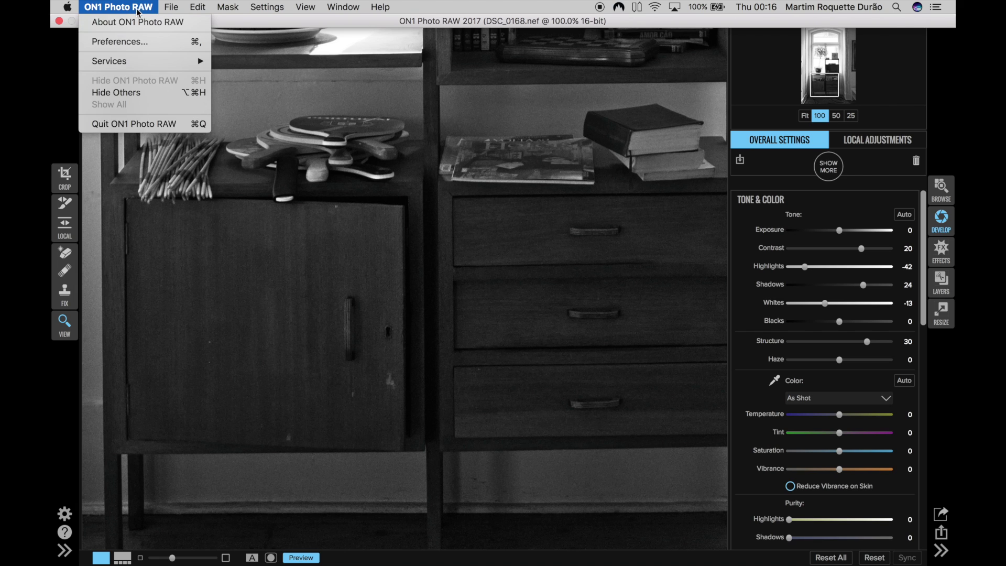
pyautogui.click(142, 123)
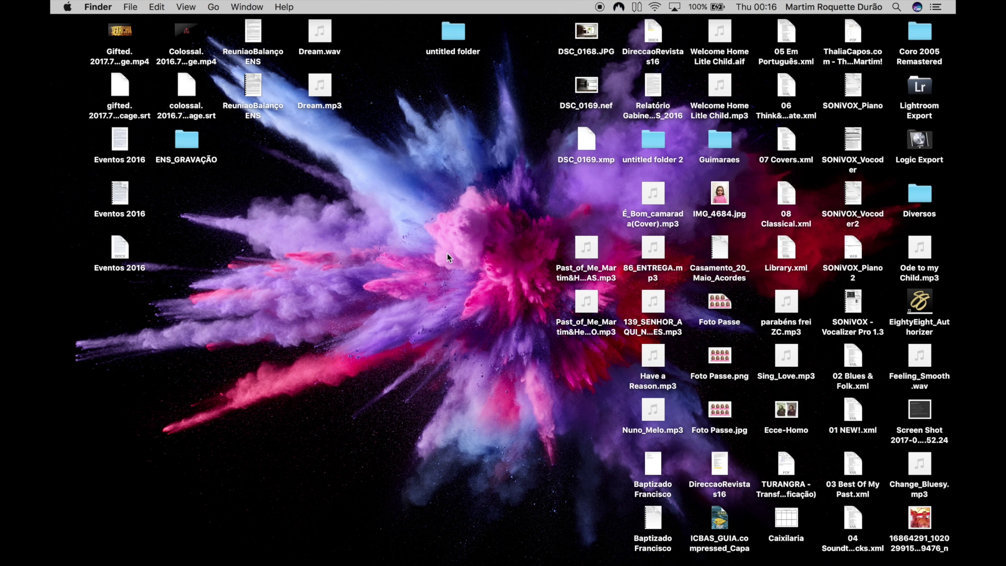
pyautogui.doubleClick(452, 31)
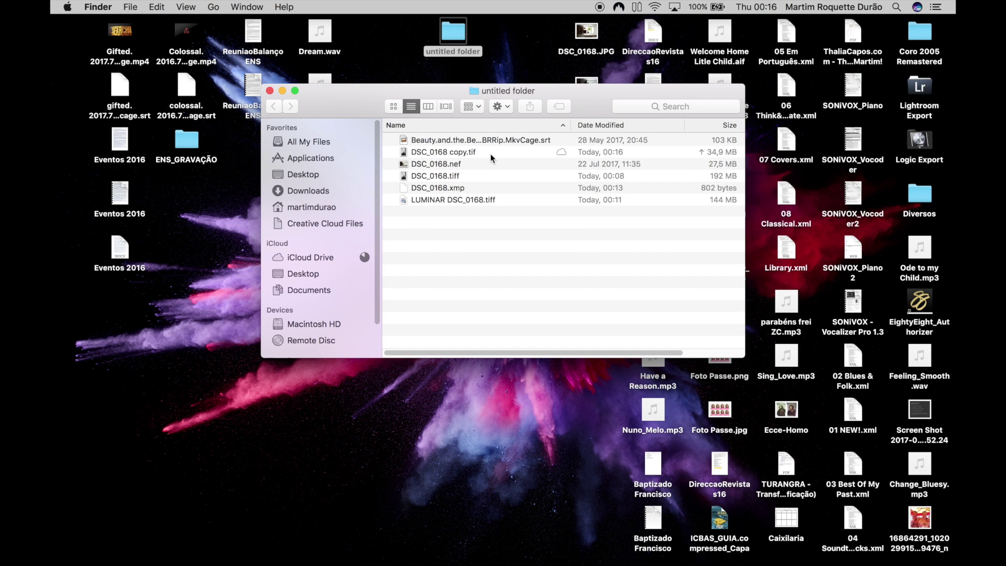
# Step: Rename DSC_0168 copy.tif as ON1 DSC_0168.tif
pyautogui.click(470, 175)
pyautogui.click(460, 200)
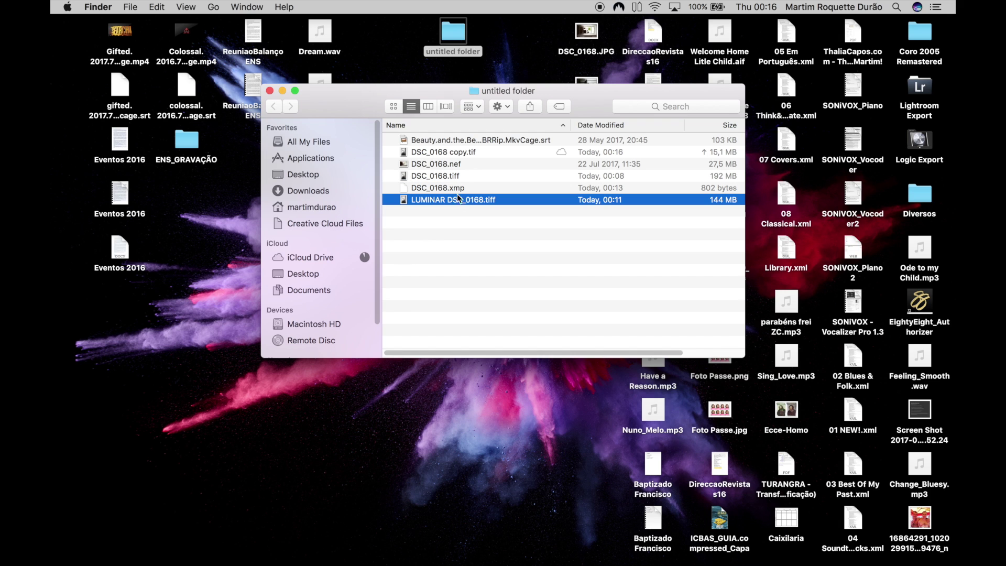
pyautogui.click(445, 175)
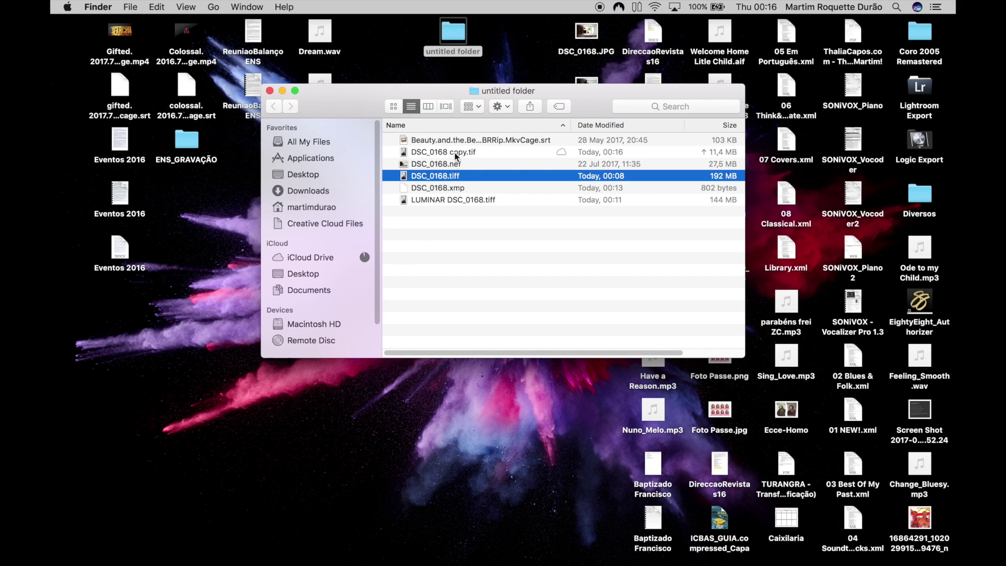
pyautogui.click(458, 155)
pyautogui.click(459, 156)
pyautogui.doubleClick(460, 152)
pyautogui.press('BackSpace')
pyautogui.press('BackSpace')
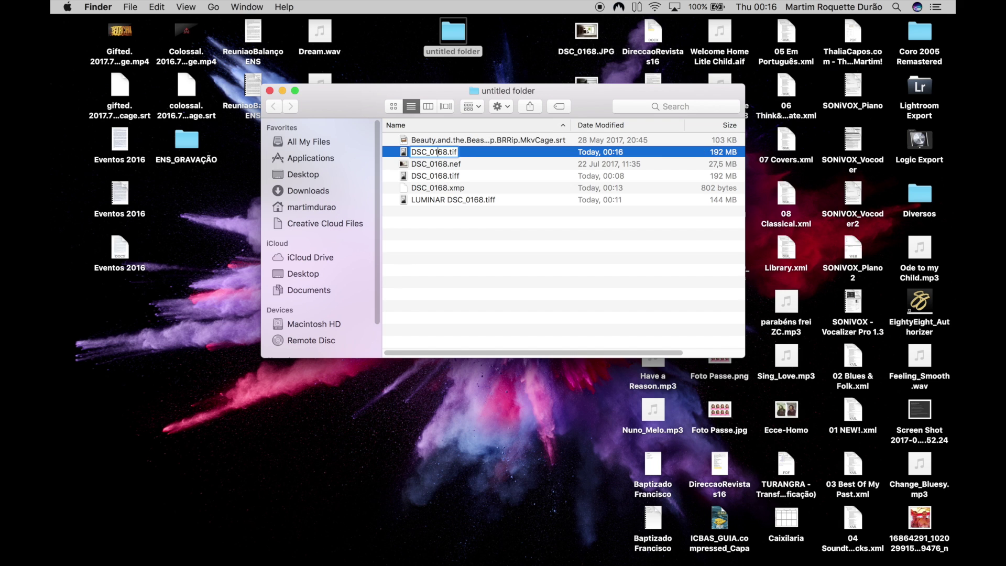
pyautogui.write('ON1')
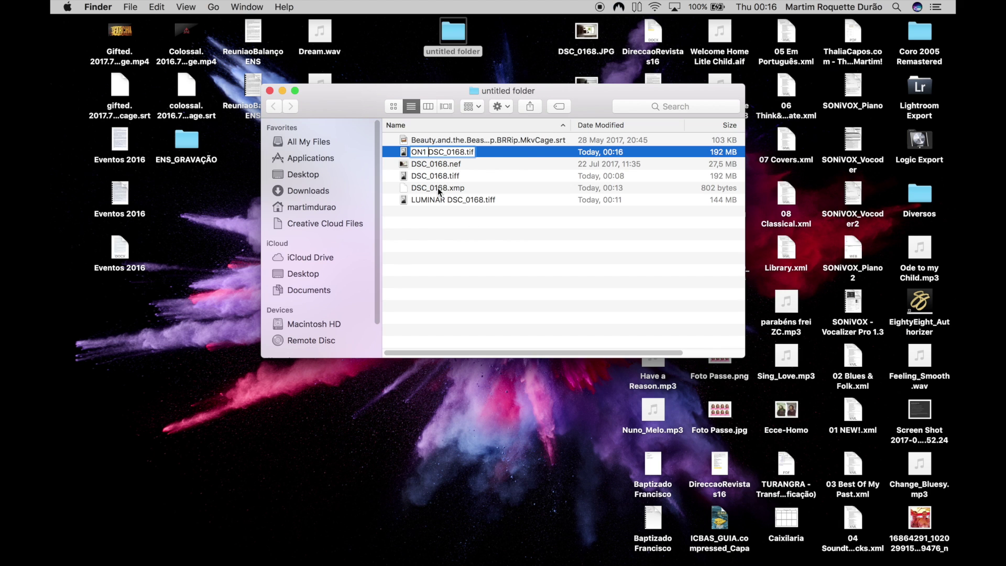
# Step: Rename DSC_0168.tiff as Photos DSC_0168.tiff
pyautogui.click(427, 177)
pyautogui.click(418, 164)
pyautogui.click(416, 165)
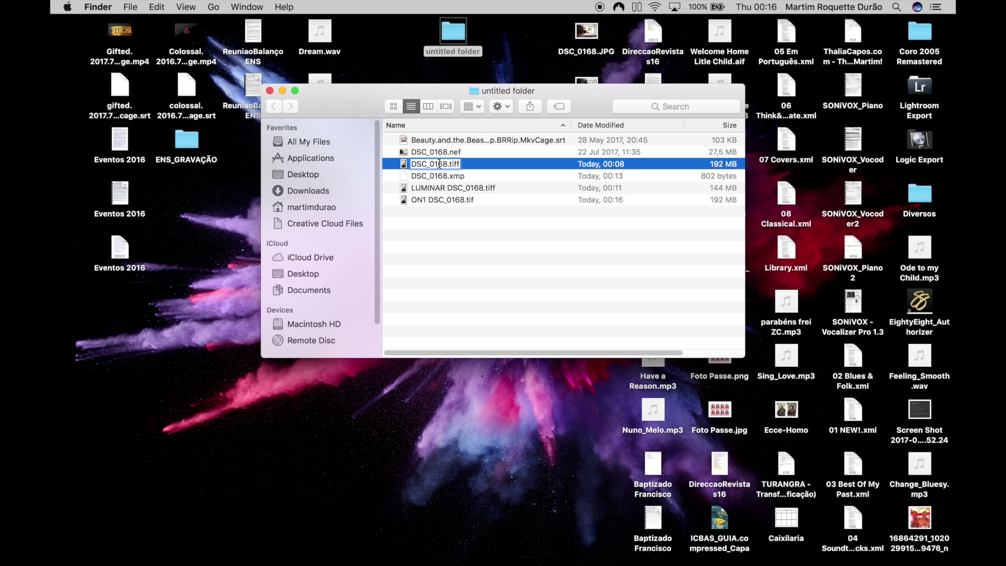
pyautogui.write('Photos')
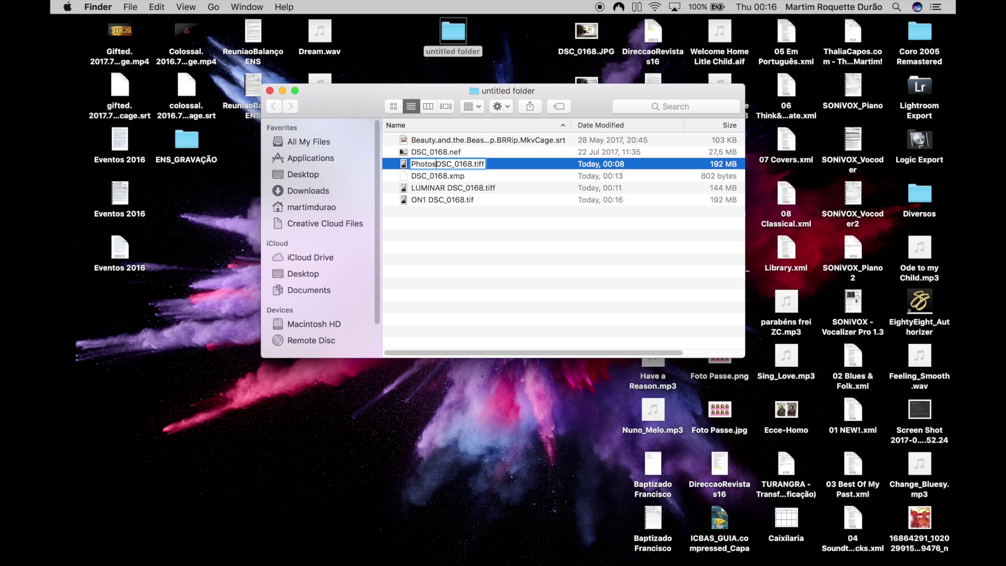
pyautogui.press('Return')
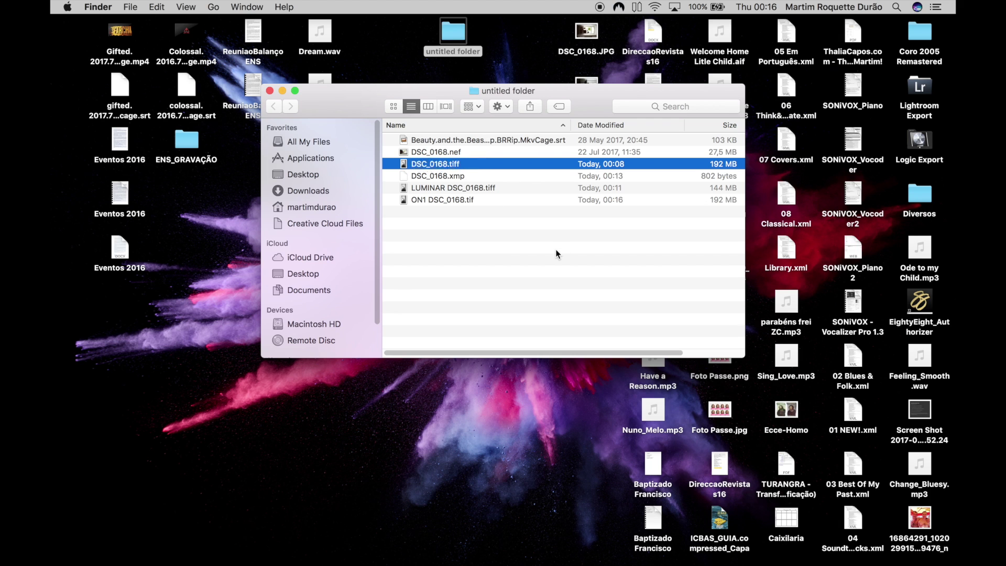
# Step: Open Photos DSC_0168.tiff in Preview
pyautogui.click(476, 177)
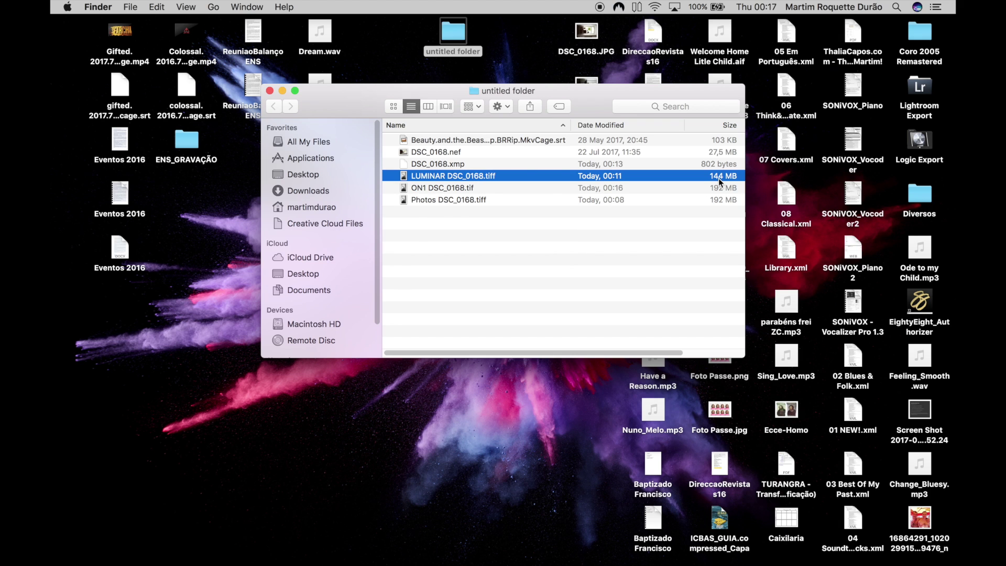
pyautogui.click(439, 219)
pyautogui.rightClick(443, 200)
pyautogui.click(464, 204)
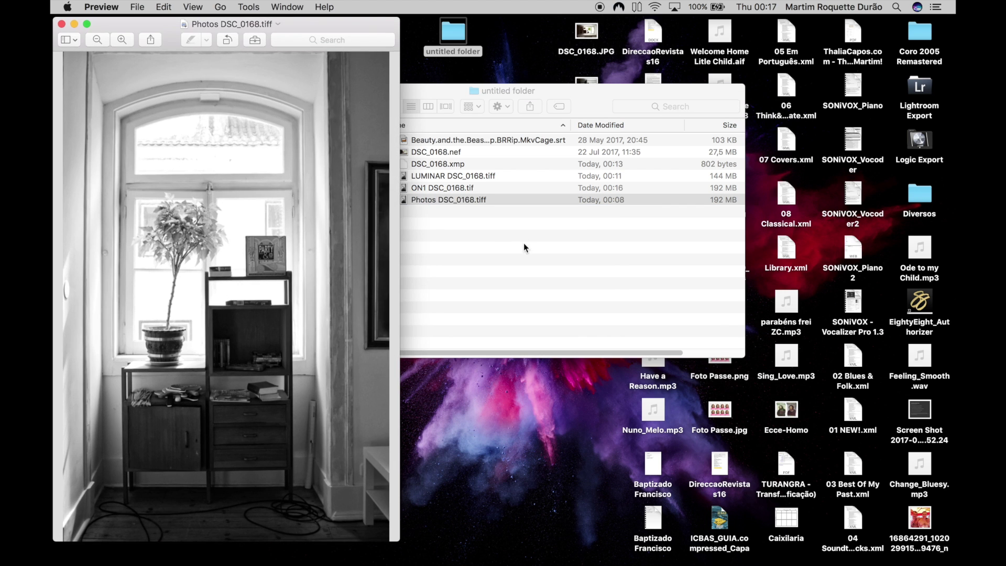
# Step: Open LUMINAR DSC_0168.tiff and ON1 DSC_0168.tif from the untitled folder in Preview
pyautogui.click(466, 202)
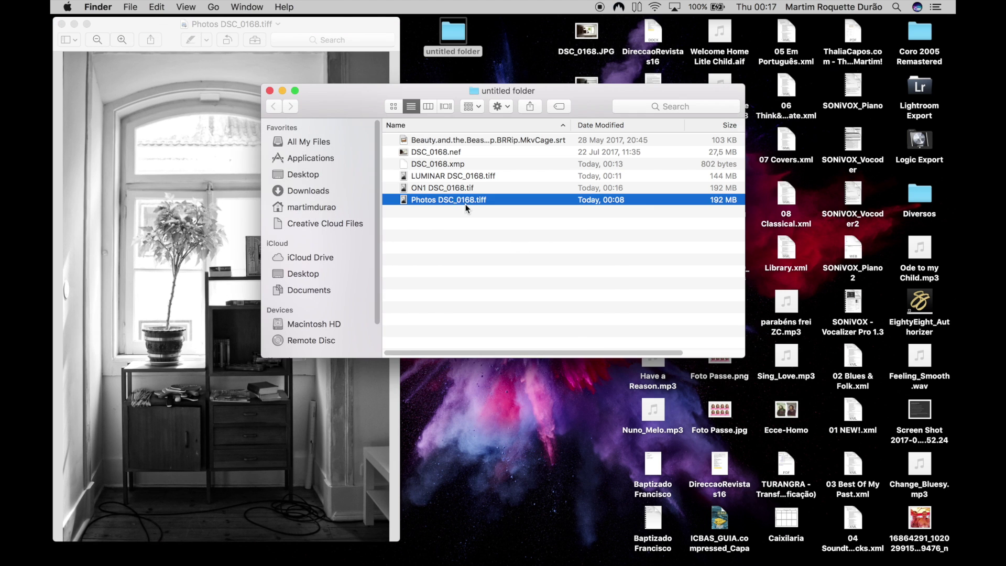
pyautogui.doubleClick(444, 176)
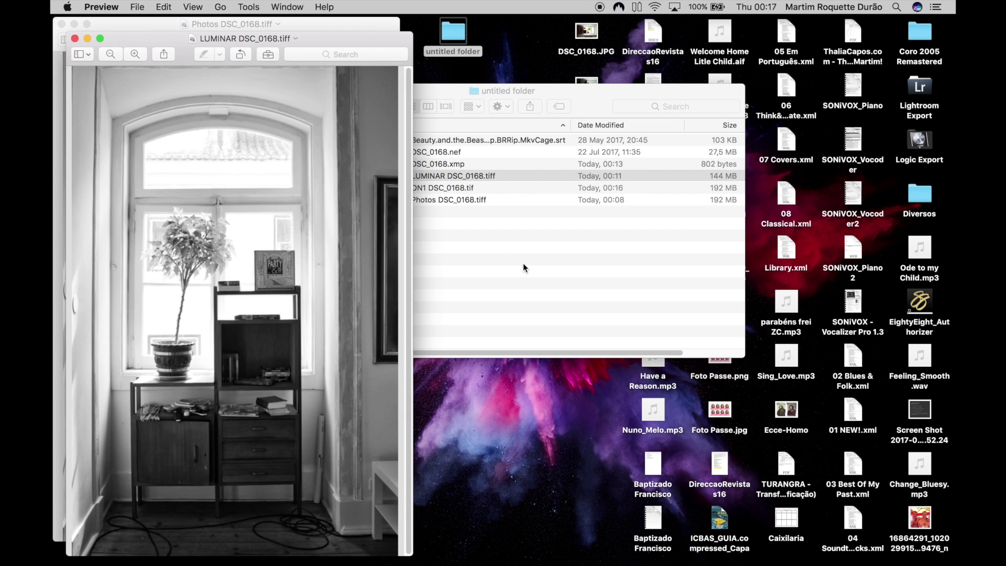
pyautogui.doubleClick(454, 187)
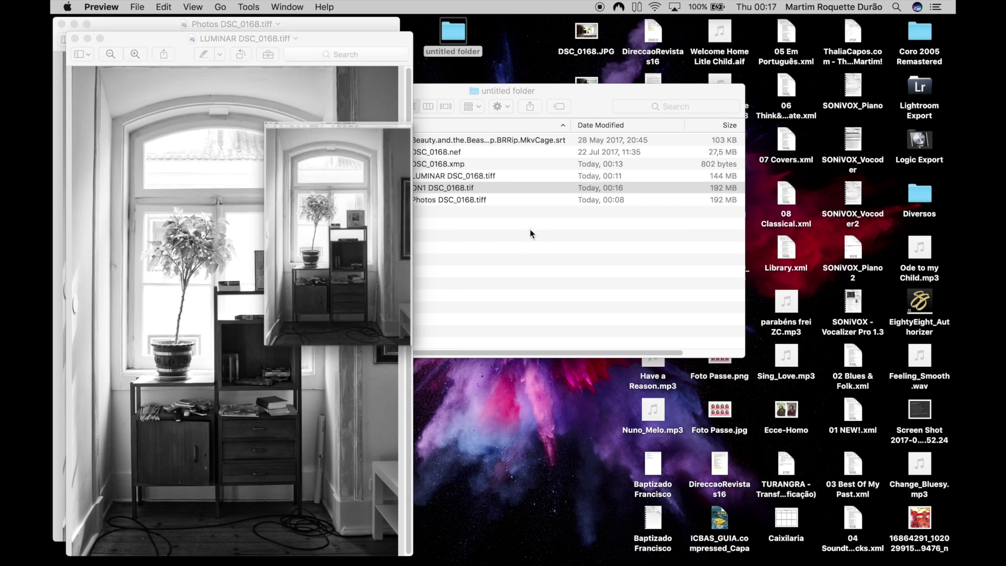
# Step: Arrange the Photos, LUMINAR and ON1 image windows side by side and close the Finder window
pyautogui.moveTo(317, 32); pyautogui.dragTo(864, 15)
pyautogui.moveTo(343, 41); pyautogui.dragTo(612, 19)
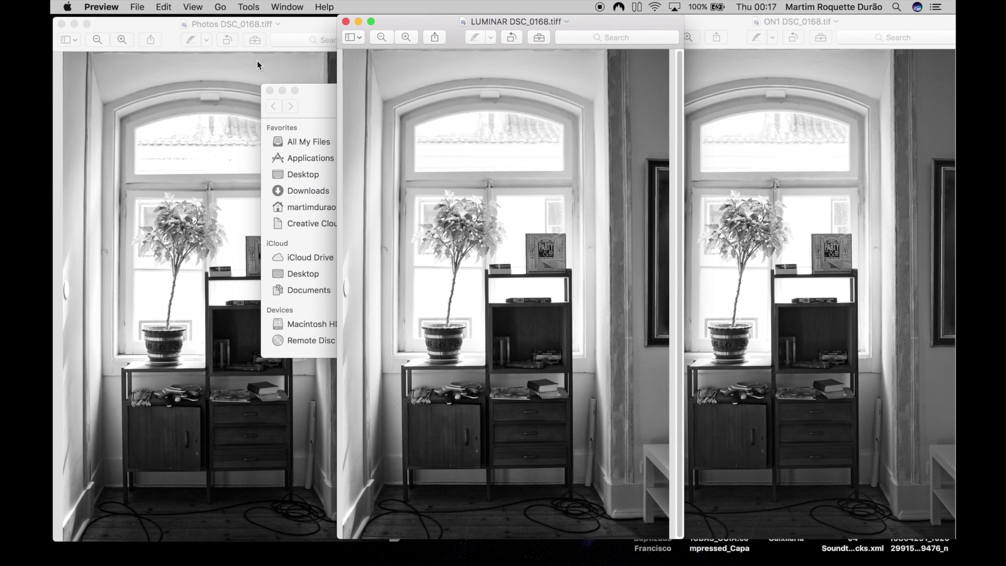
pyautogui.click(270, 90)
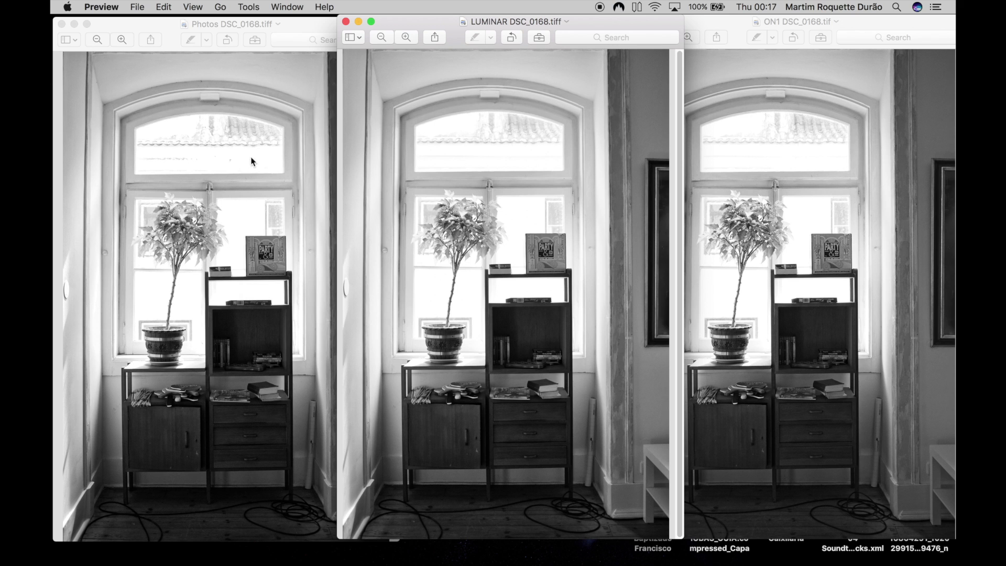
# Step: View Photos DSC_0168.tiff at actual size, examine the shelf's books and magazines, and close its window
pyautogui.click(229, 344)
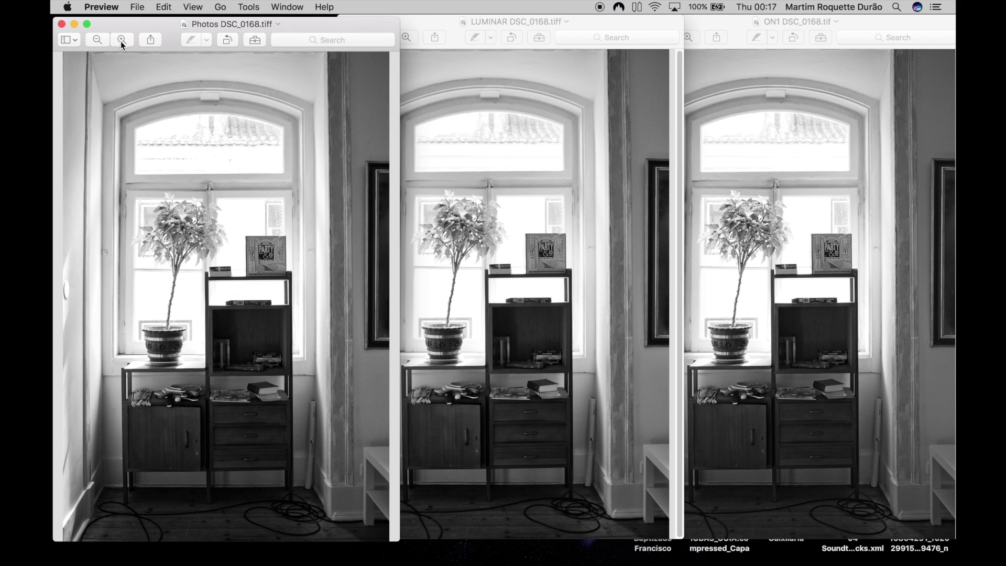
pyautogui.click(164, 6)
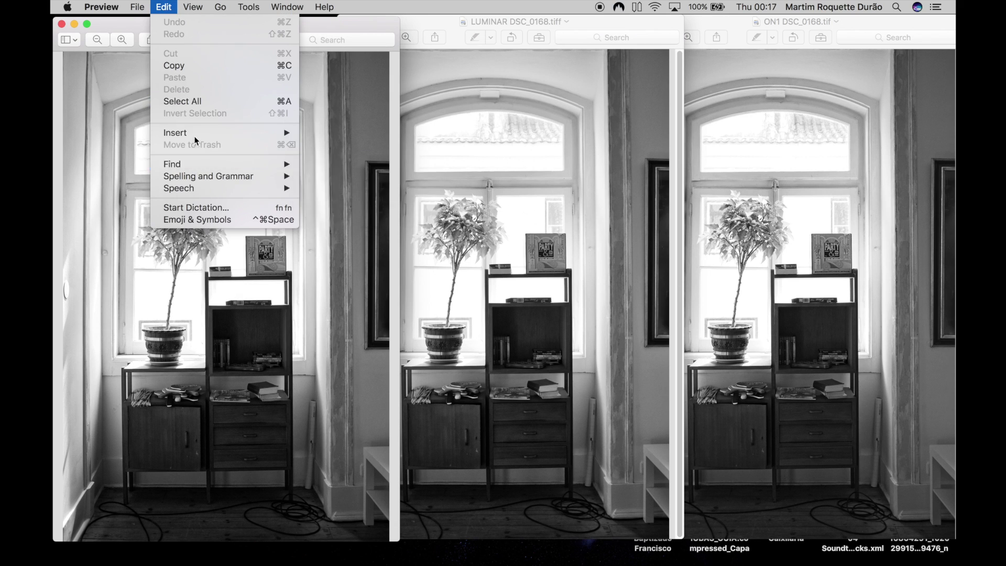
pyautogui.moveTo(193, 7)
pyautogui.click(199, 176)
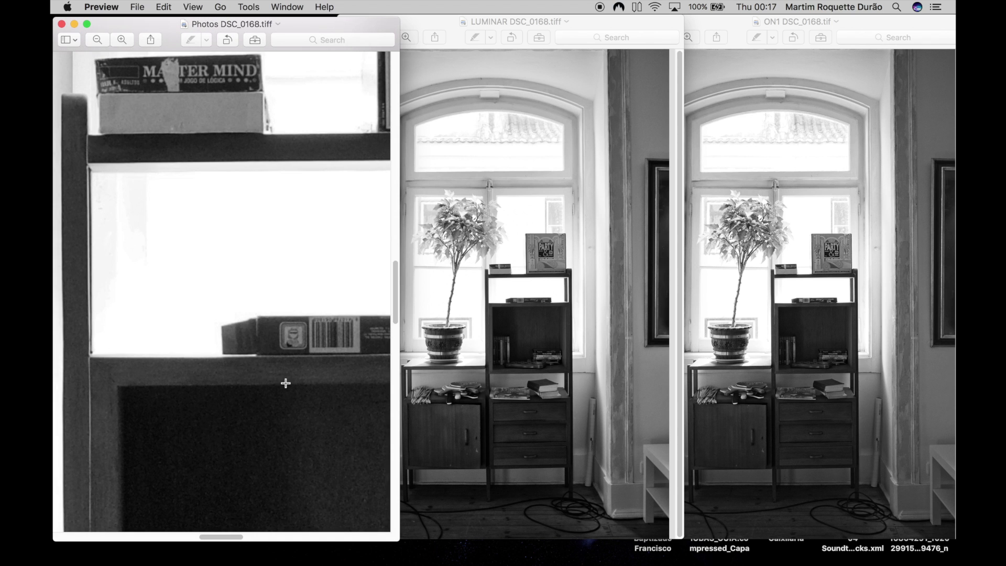
pyautogui.scroll(-5, 263, 359)
pyautogui.scroll(-6, 261, 360)
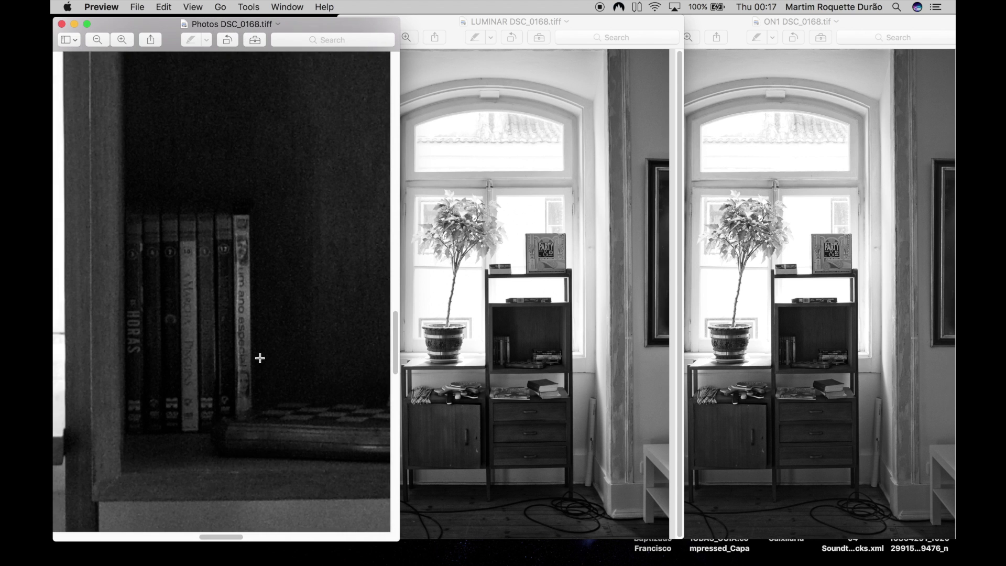
pyautogui.scroll(-5, 273, 362)
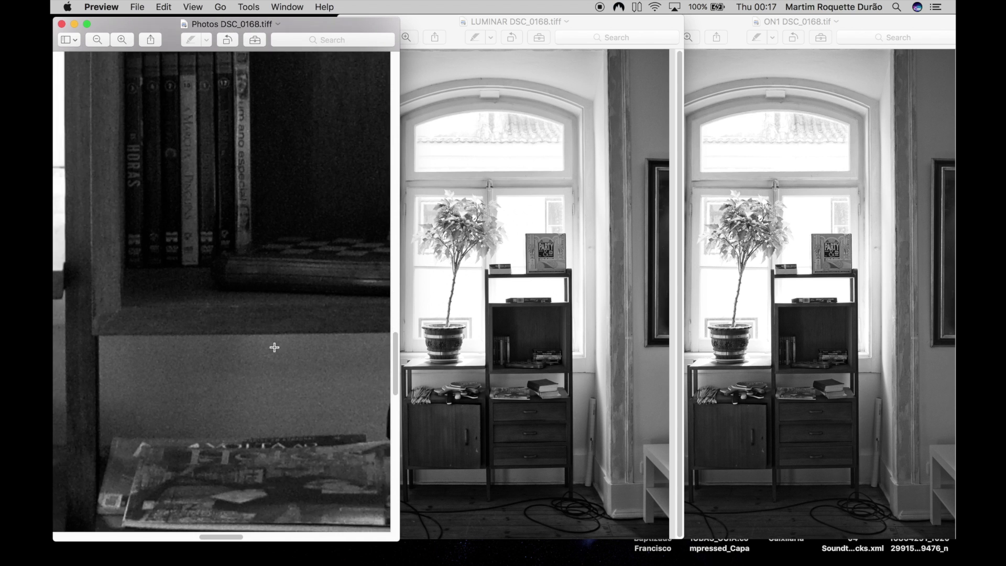
pyautogui.moveTo(228, 539); pyautogui.dragTo(225, 539)
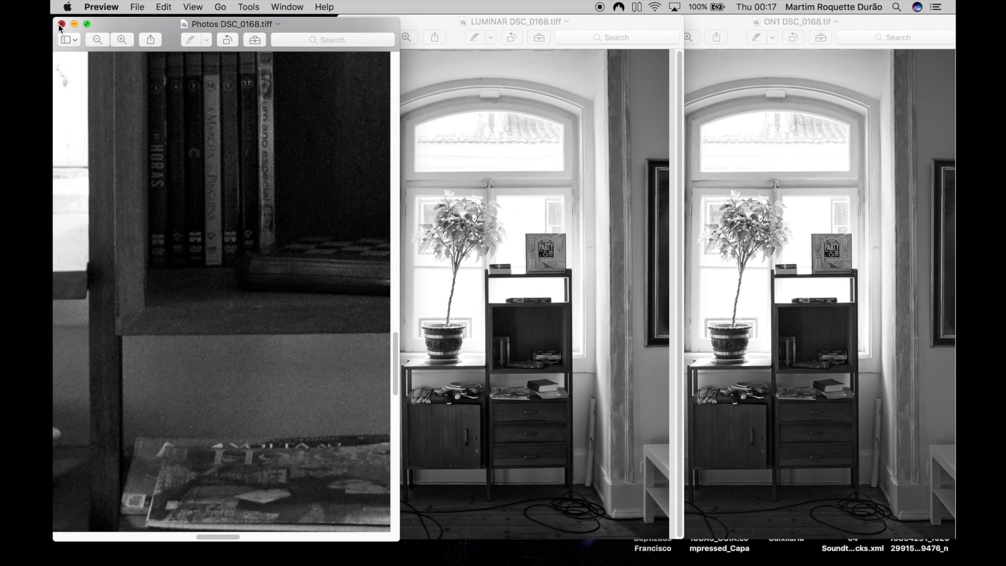
pyautogui.click(75, 25)
# Step: View LUMINAR DSC_0168.tiff at actual size and examine the books, paddles and magazines on the cabinet, including at a reduced zoom
pyautogui.moveTo(412, 22); pyautogui.dragTo(236, 22)
pyautogui.click(171, 7)
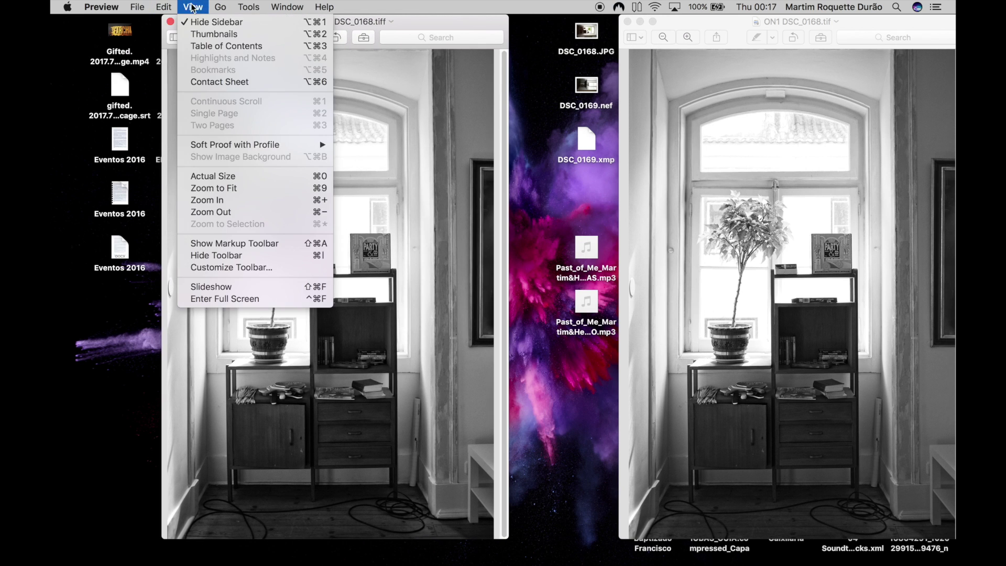
pyautogui.click(207, 178)
pyautogui.scroll(-10, 354, 306)
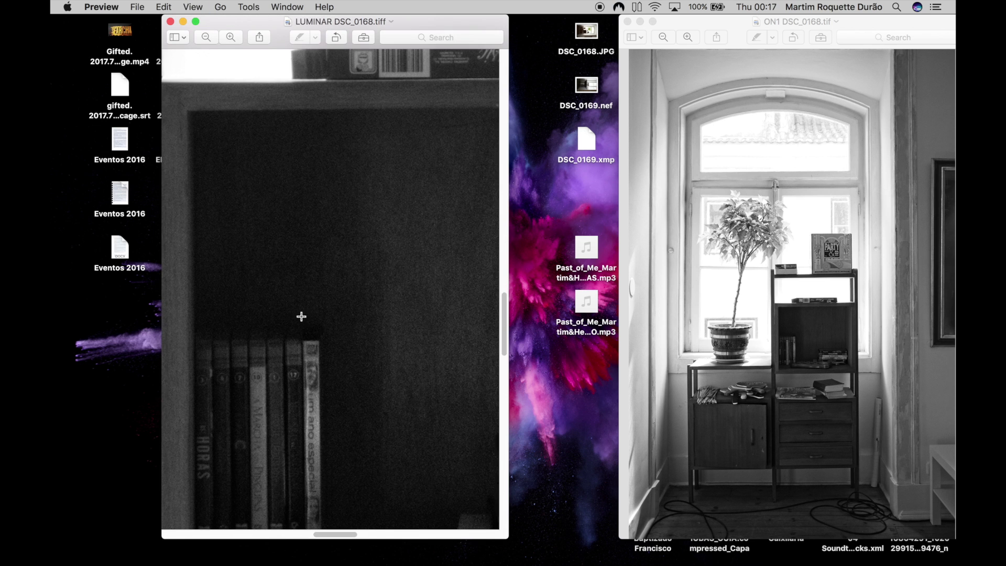
pyautogui.scroll(-4, 304, 313)
pyautogui.moveTo(337, 534); pyautogui.dragTo(308, 535)
pyautogui.scroll(-7, 372, 387)
pyautogui.scroll(-2, 372, 387)
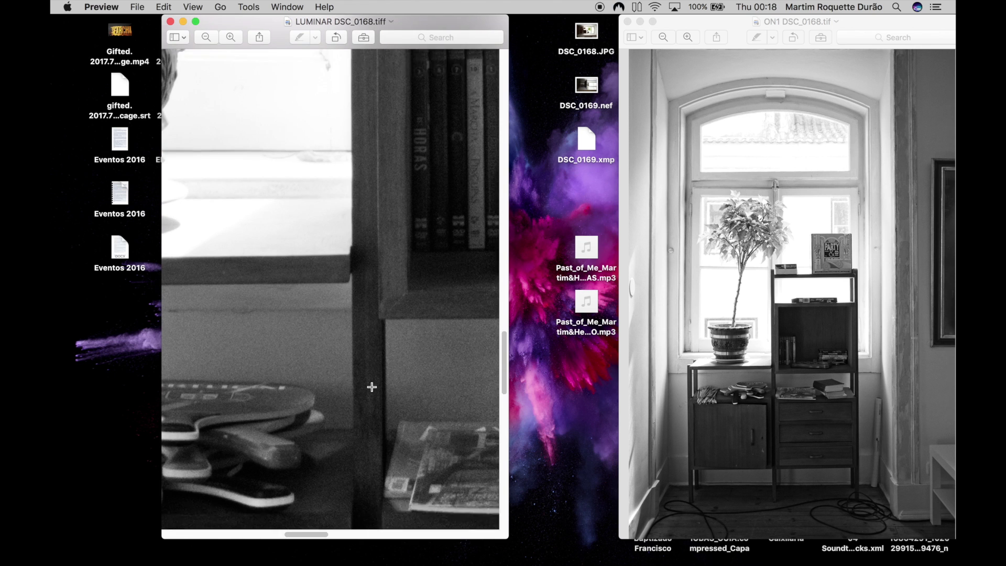
pyautogui.scroll(-4, 375, 383)
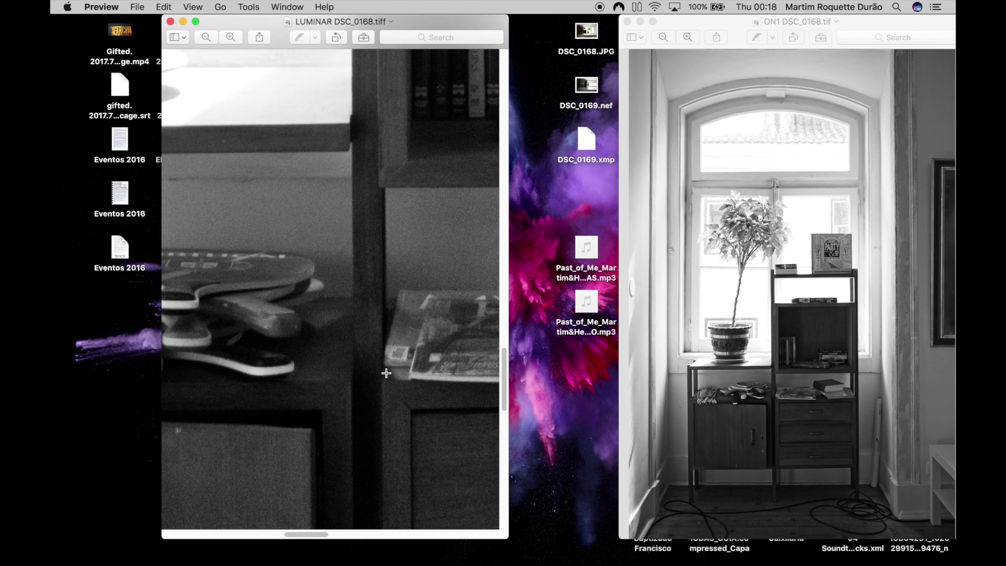
pyautogui.scroll(7, 413, 266)
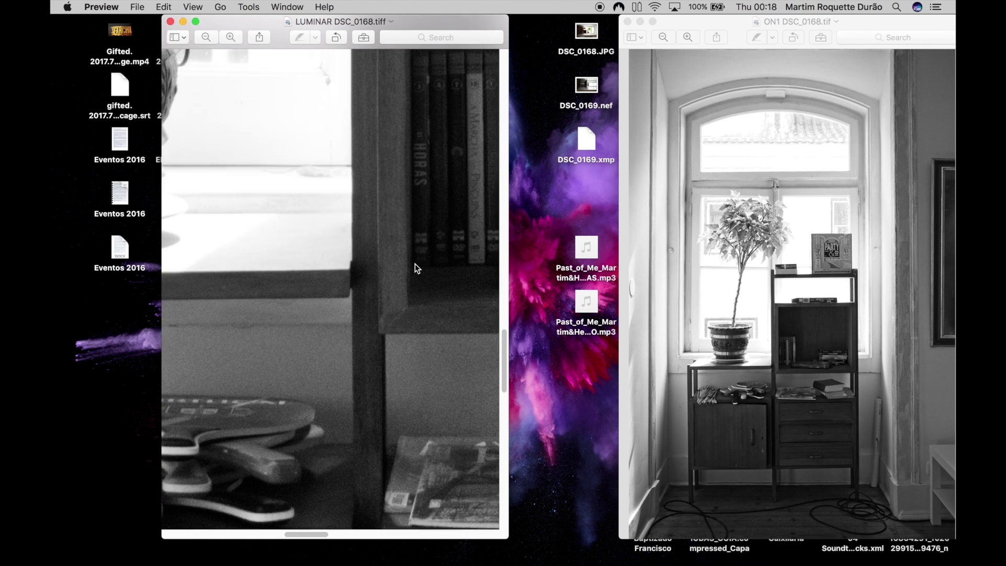
pyautogui.click(206, 38)
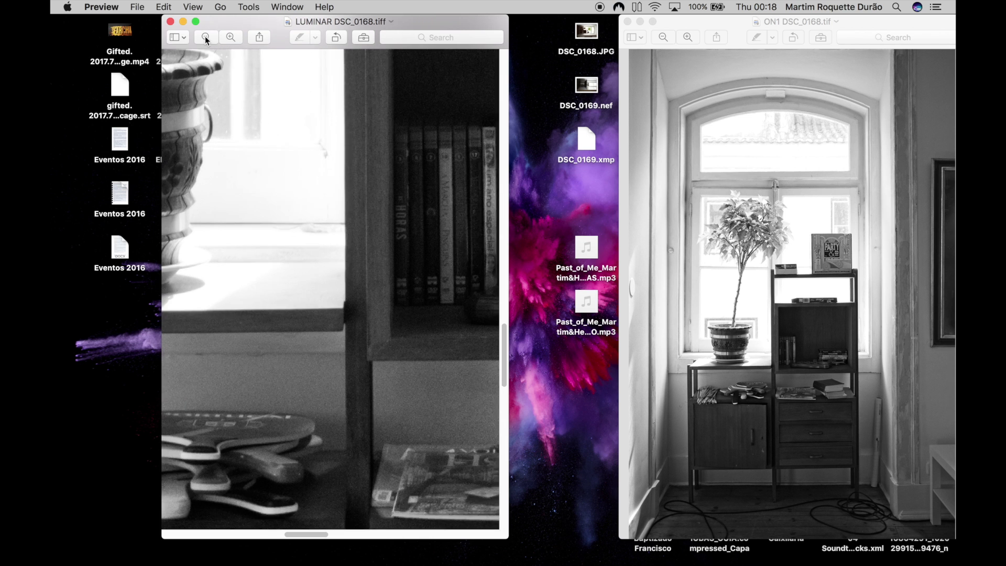
pyautogui.click(206, 38)
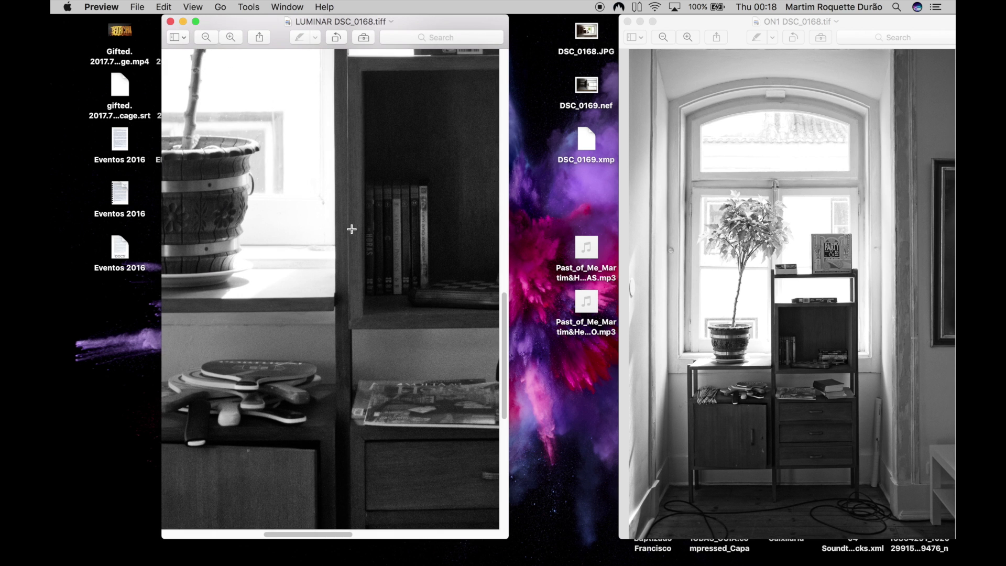
# Step: Place the ON1 DSC_0168.tif window beside the LUMINAR one and examine its shelf, books and magazines at actual size
pyautogui.moveTo(706, 21); pyautogui.dragTo(604, 9)
pyautogui.click(198, 7)
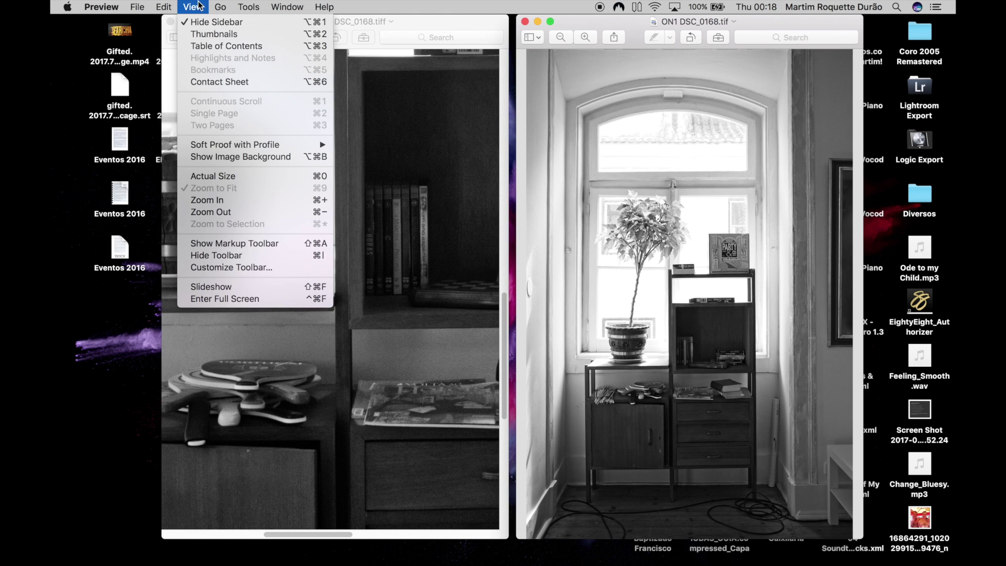
pyautogui.click(213, 176)
pyautogui.scroll(-5, 669, 197)
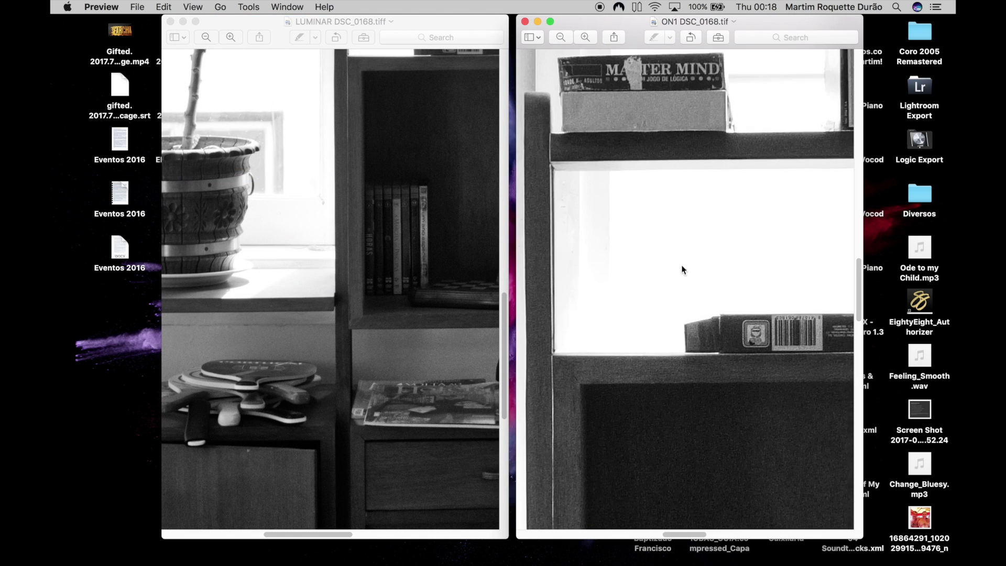
pyautogui.scroll(-3, 679, 265)
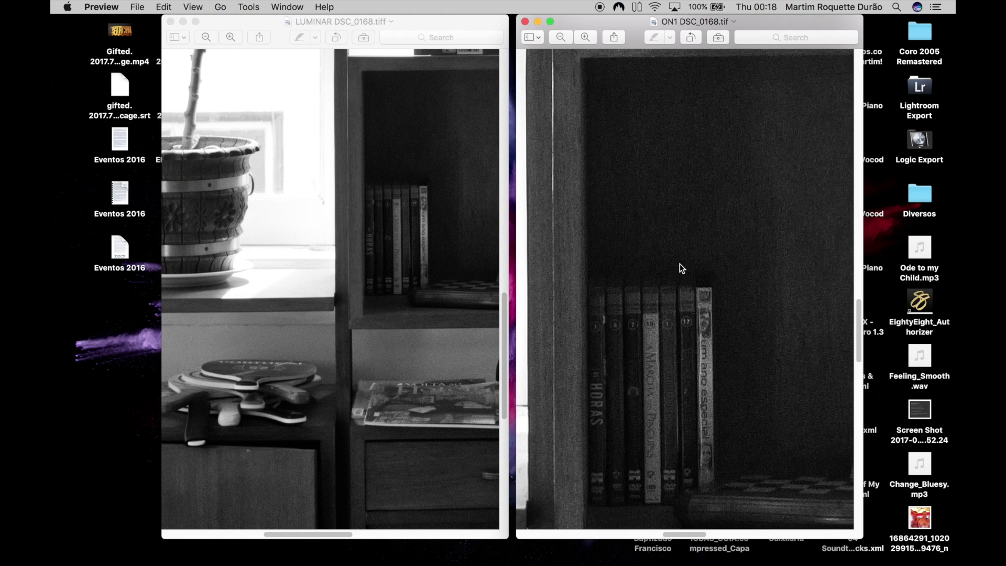
pyautogui.scroll(-5, 680, 264)
pyautogui.scroll(-3, 680, 265)
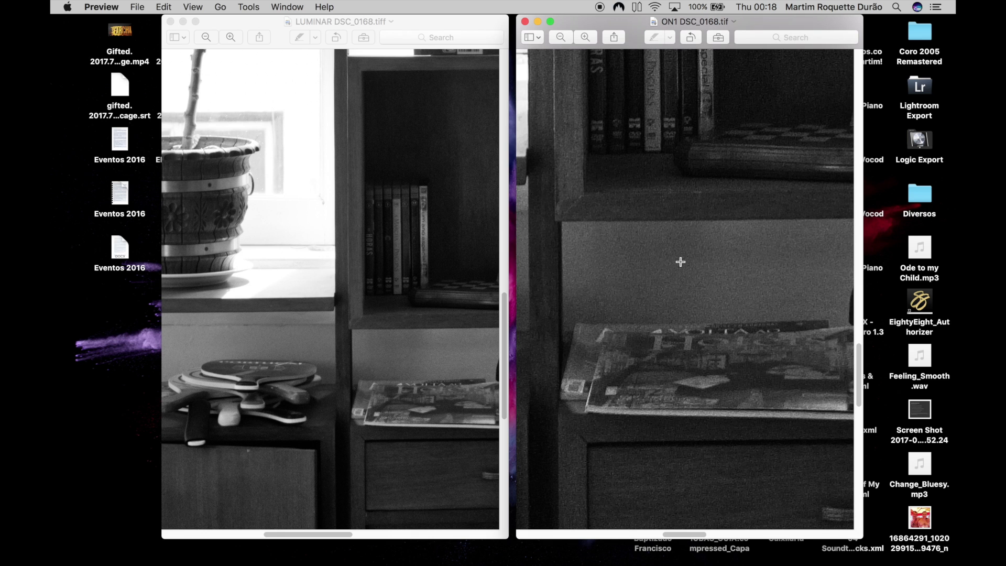
# Step: Compare the magazine and shelf area of the ON1 and LUMINAR images side by side at a similar magnification
pyautogui.click(586, 38)
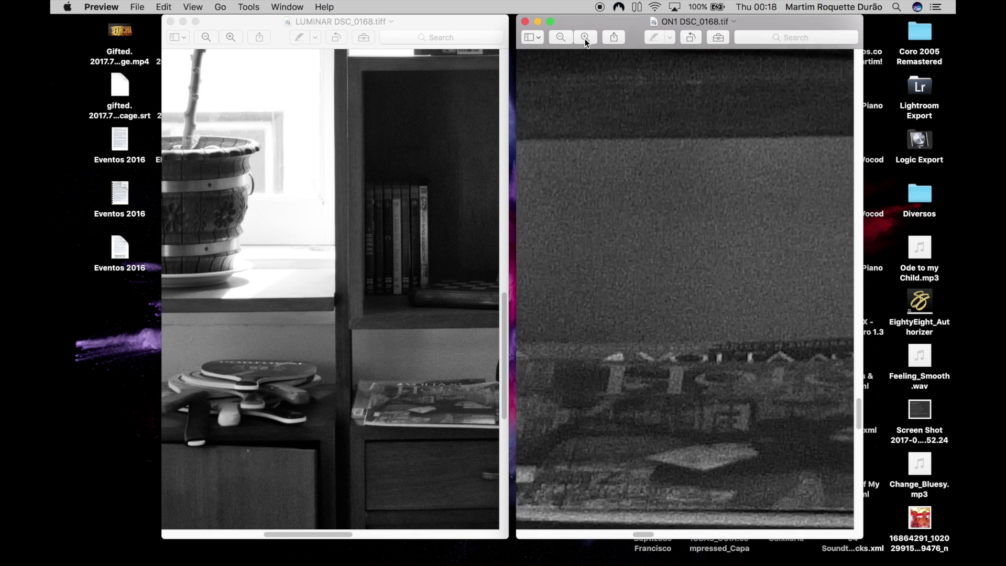
pyautogui.click(561, 36)
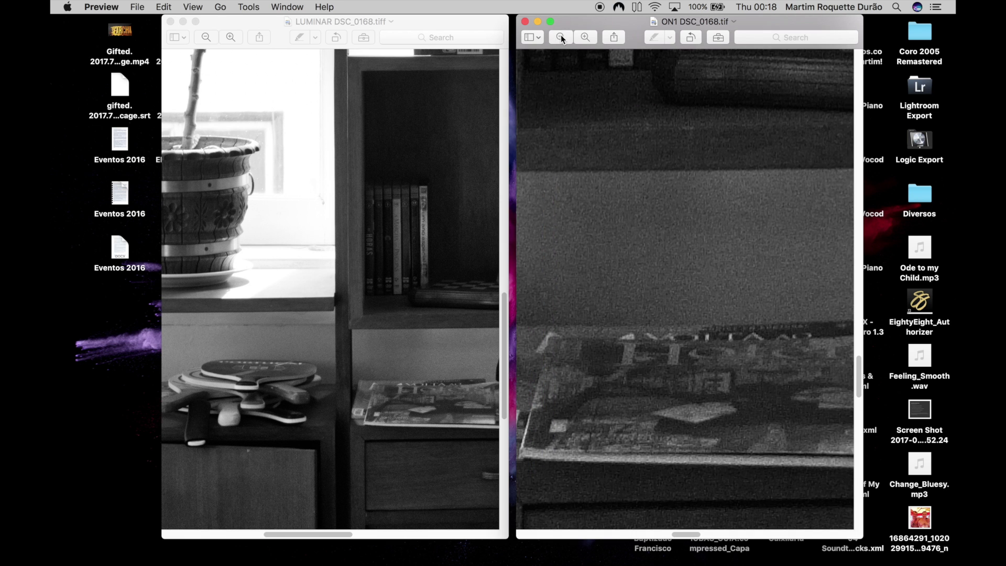
pyautogui.click(560, 36)
pyautogui.click(561, 36)
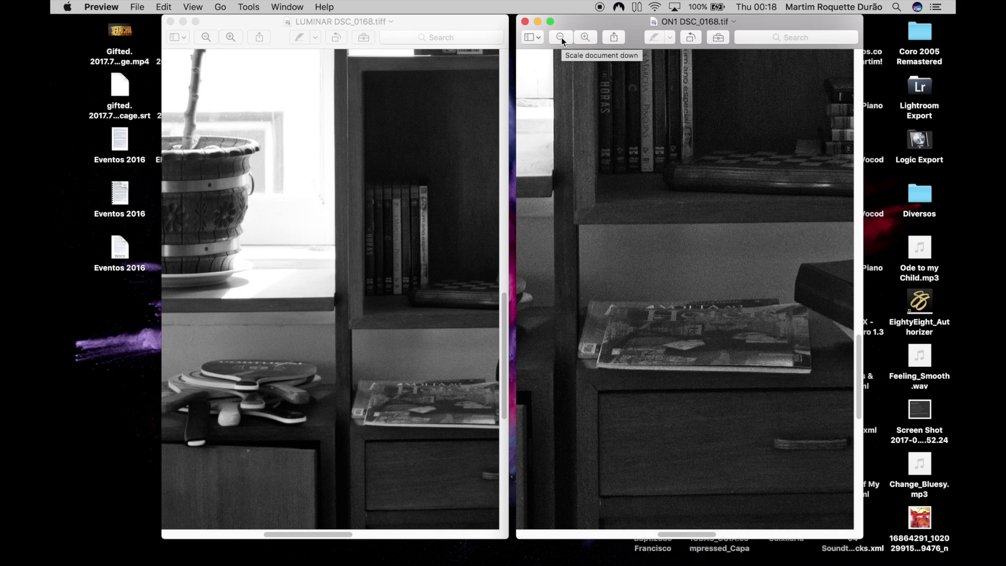
pyautogui.click(230, 36)
pyautogui.scroll(-5, 426, 202)
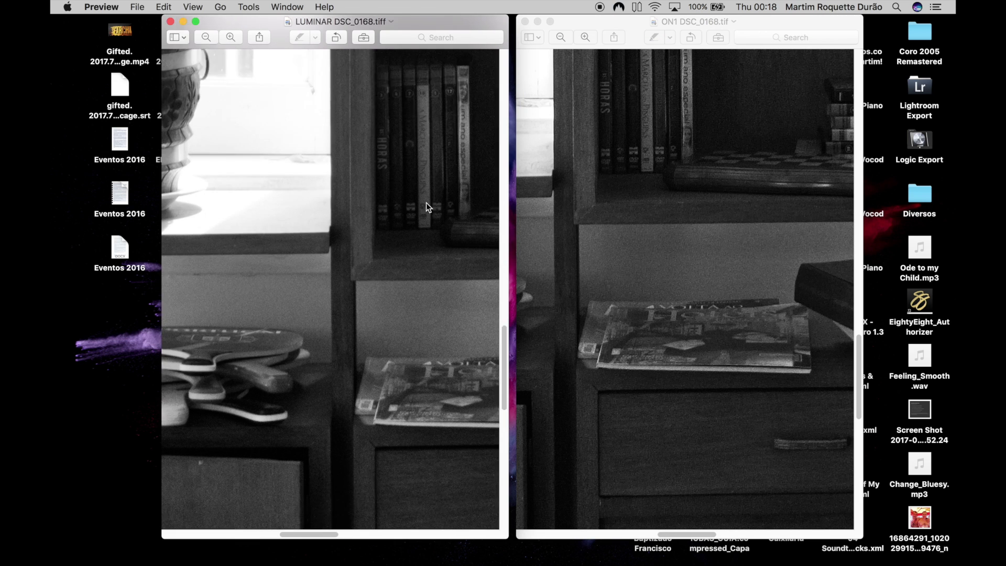
pyautogui.scroll(3, 426, 205)
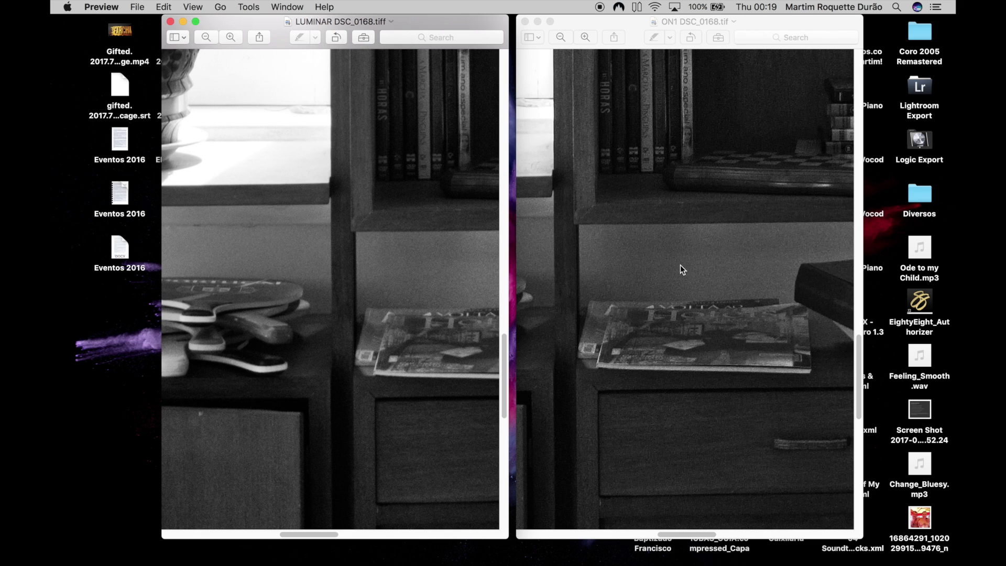
# Step: Close the ON1 DSC_0168.tif and LUMINAR DSC_0168.tiff windows and return to the Finder desktop
pyautogui.click(524, 21)
pyautogui.click(170, 22)
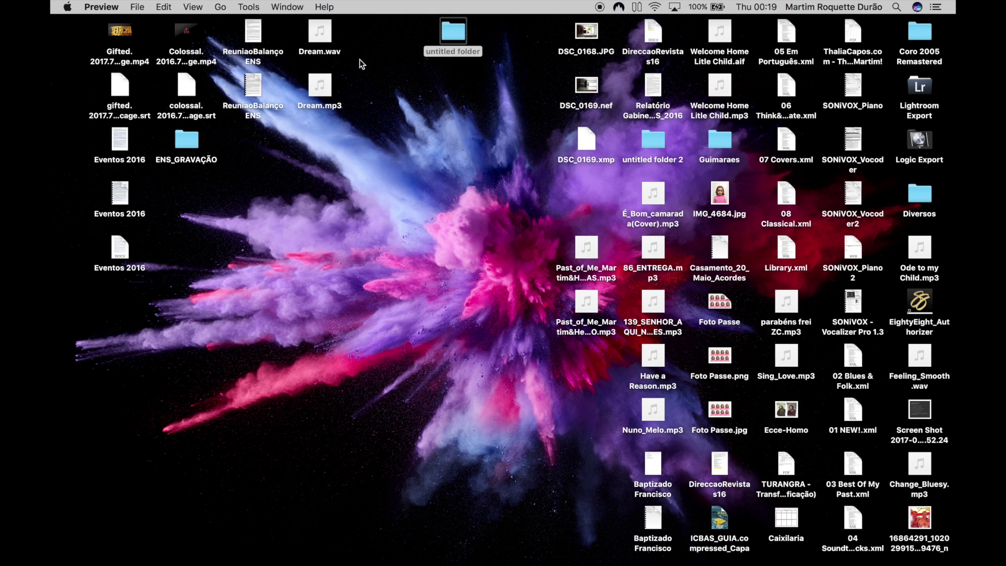
pyautogui.click(461, 128)
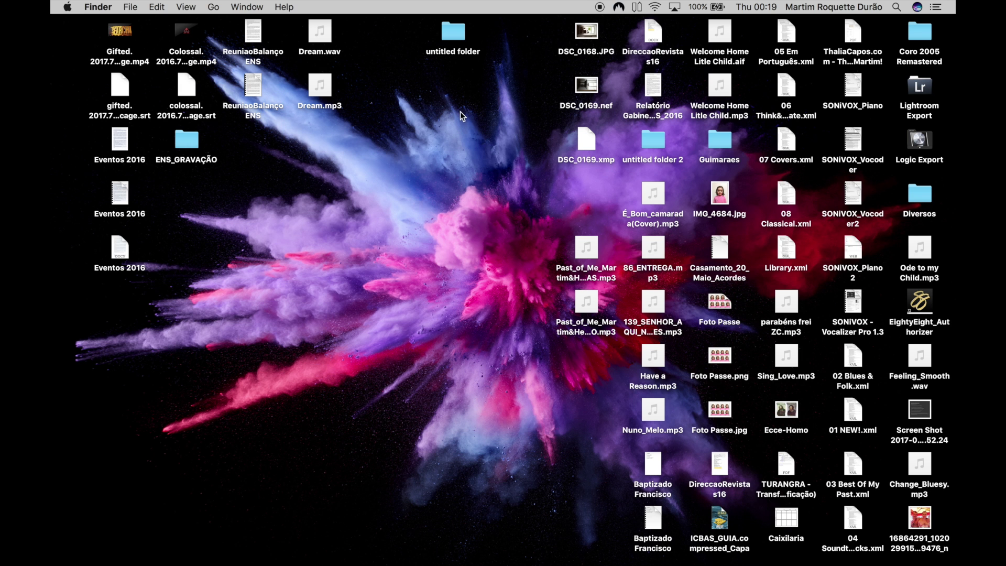
pyautogui.moveTo(676, 561)
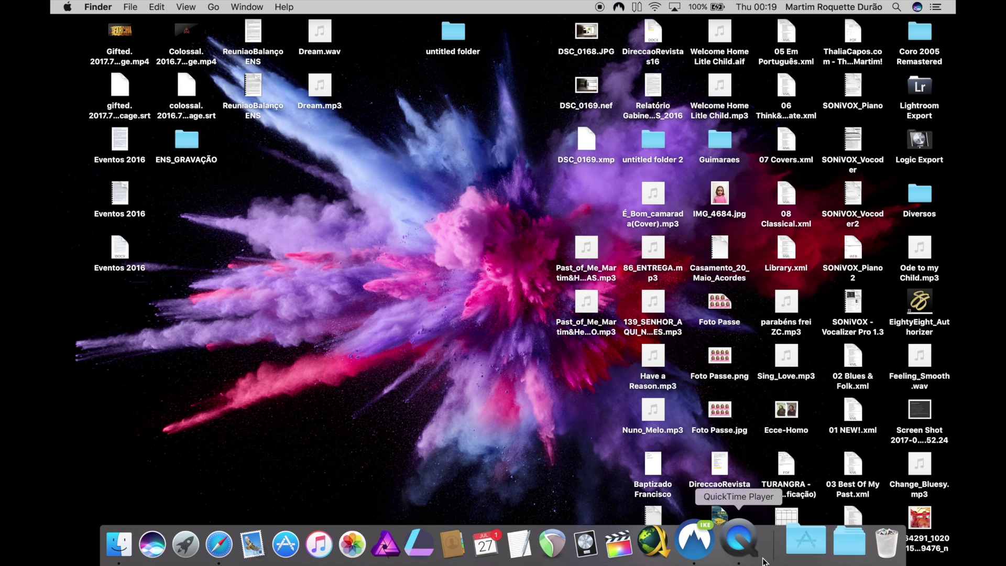